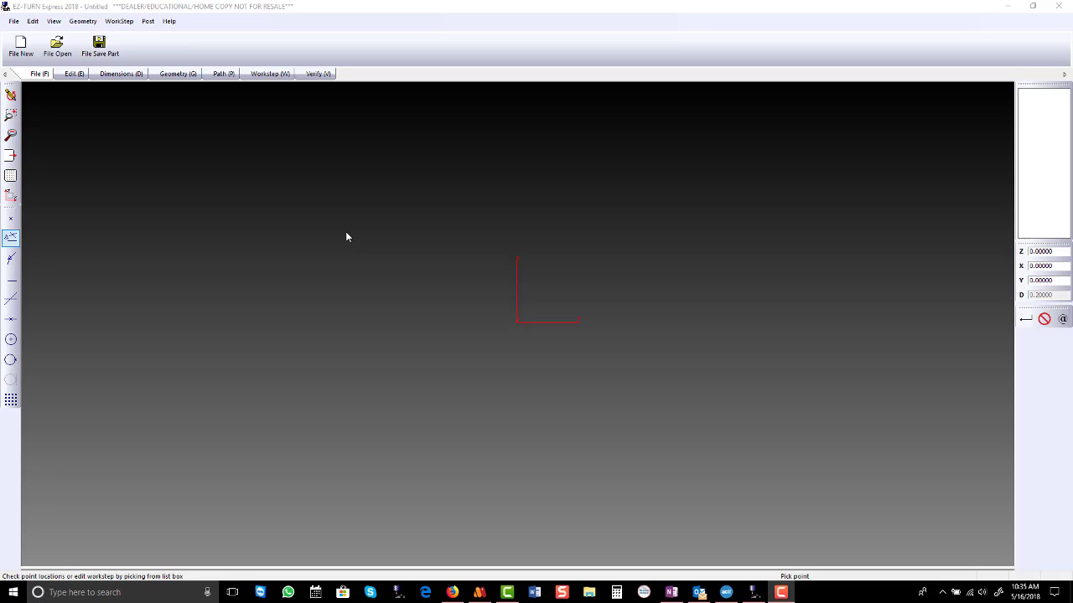
# Draw a 0° vertical face line and horizontal centreline, trimmed back to the origin.
pyautogui.click(178, 74)
pyautogui.click(111, 49)
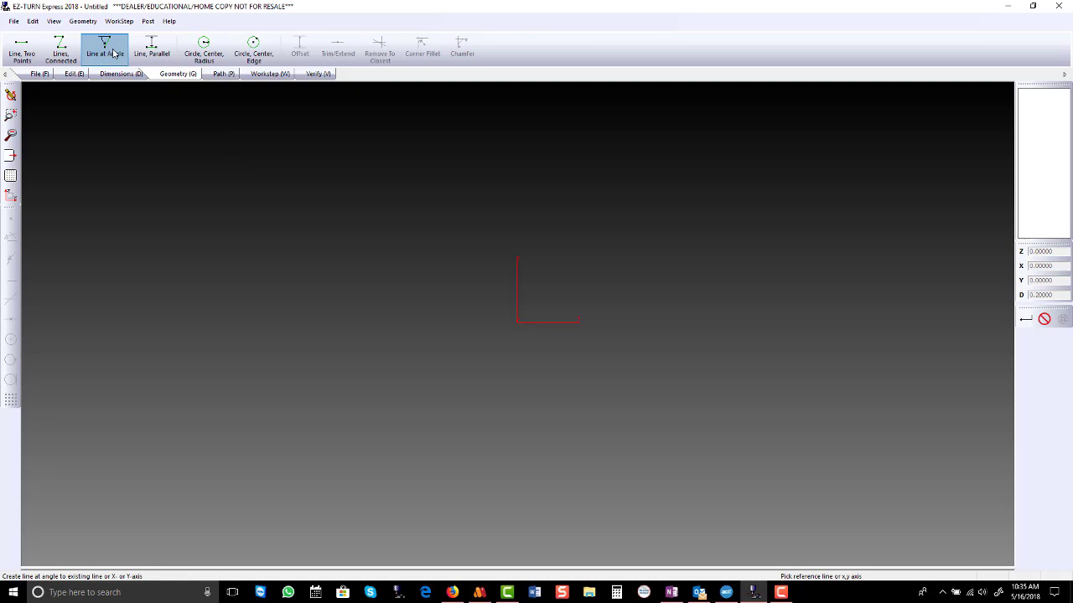
pyautogui.click(517, 288)
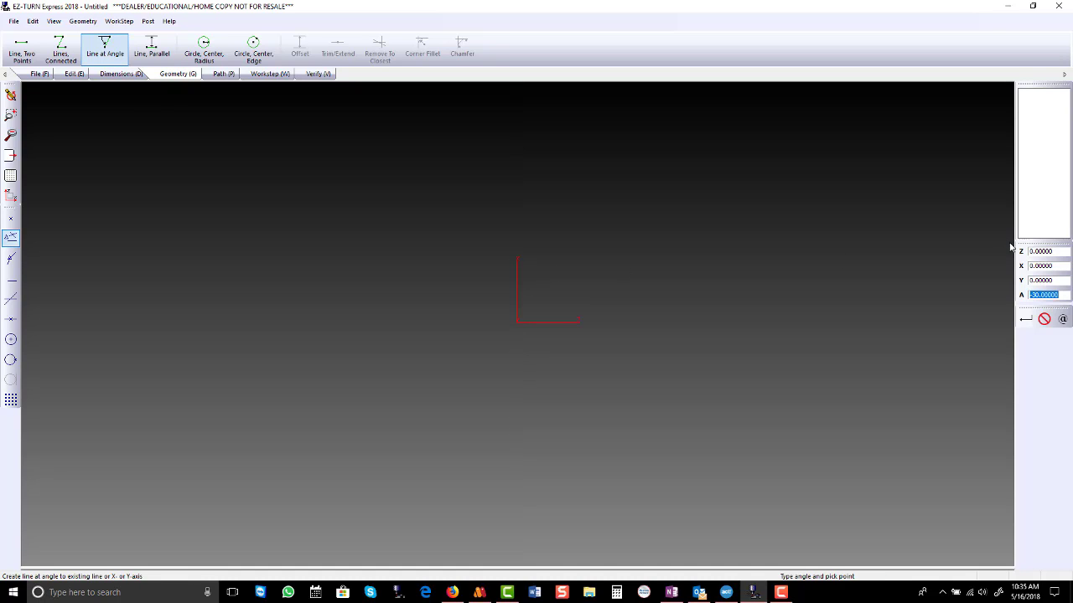
pyautogui.write('0')
pyautogui.press('Return')
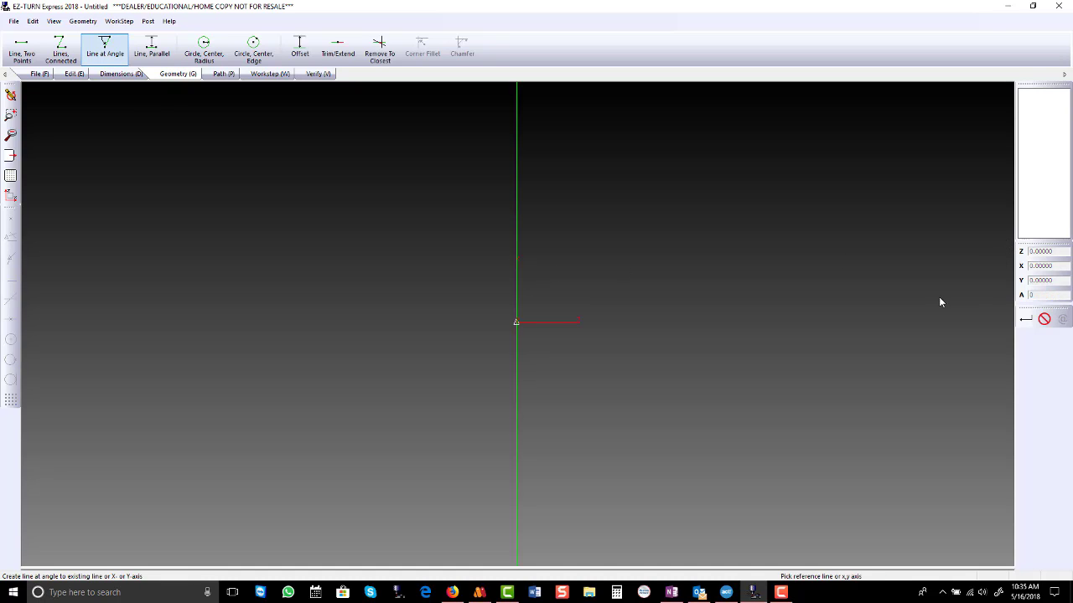
pyautogui.click(540, 321)
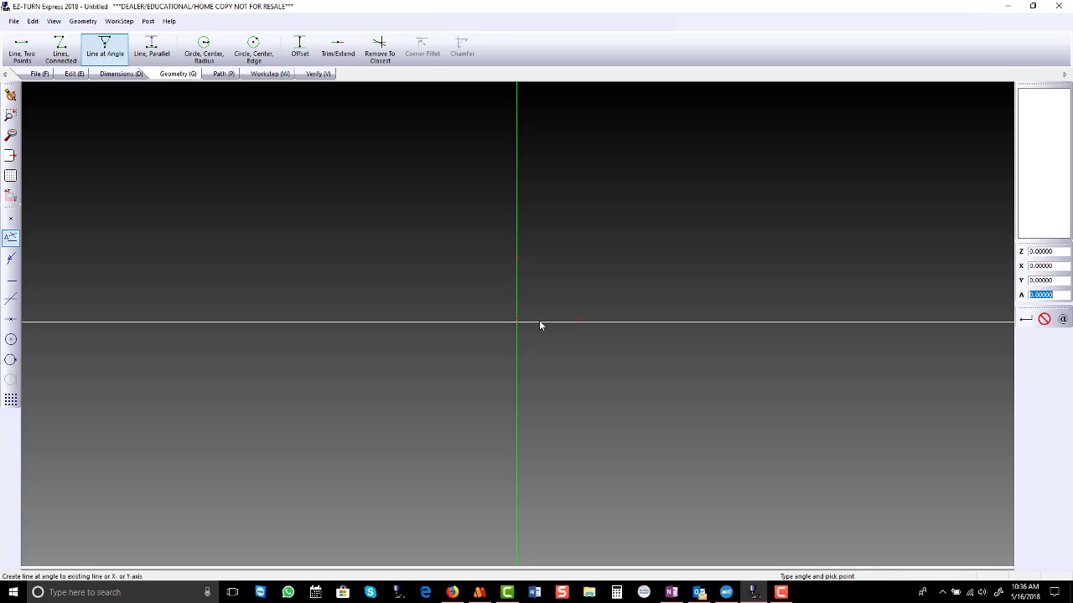
pyautogui.click(539, 321)
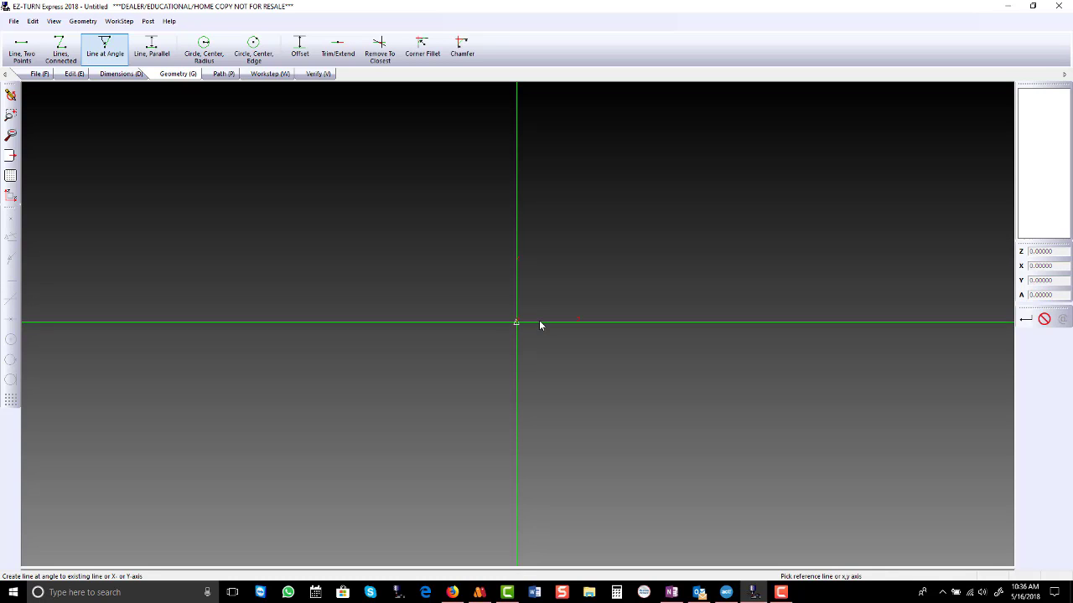
pyautogui.press('r')
pyautogui.click(594, 322)
pyautogui.click(518, 397)
pyautogui.scroll(-1, 734, 270)
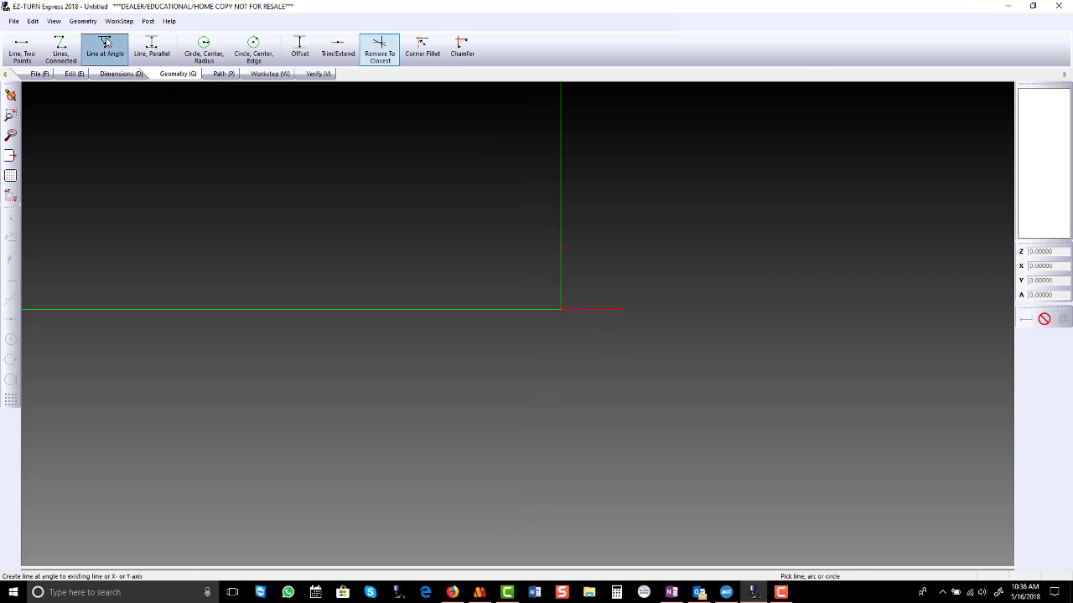
# Add a vertical line at Z -1.01 with Line at Angle.
pyautogui.click(105, 47)
pyautogui.click(557, 157)
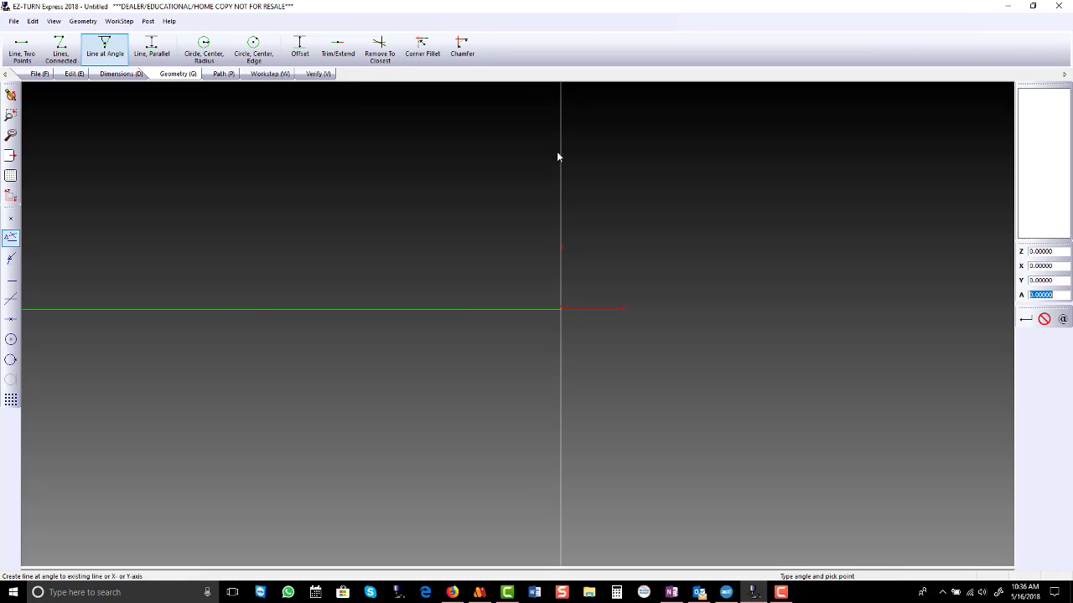
pyautogui.doubleClick(1041, 251)
pyautogui.write('-.41')
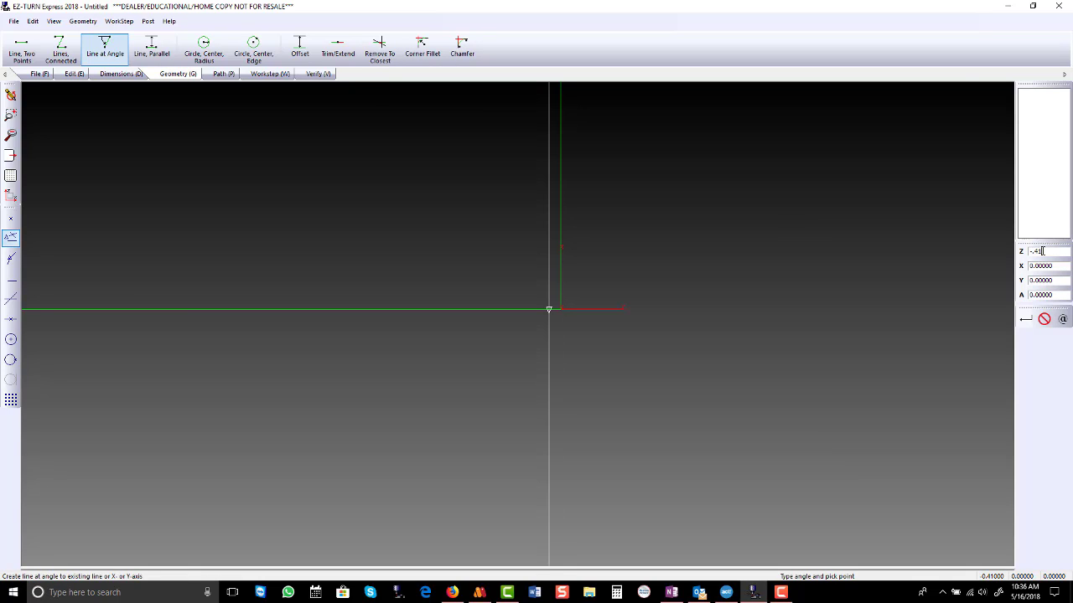
pyautogui.press('Return')
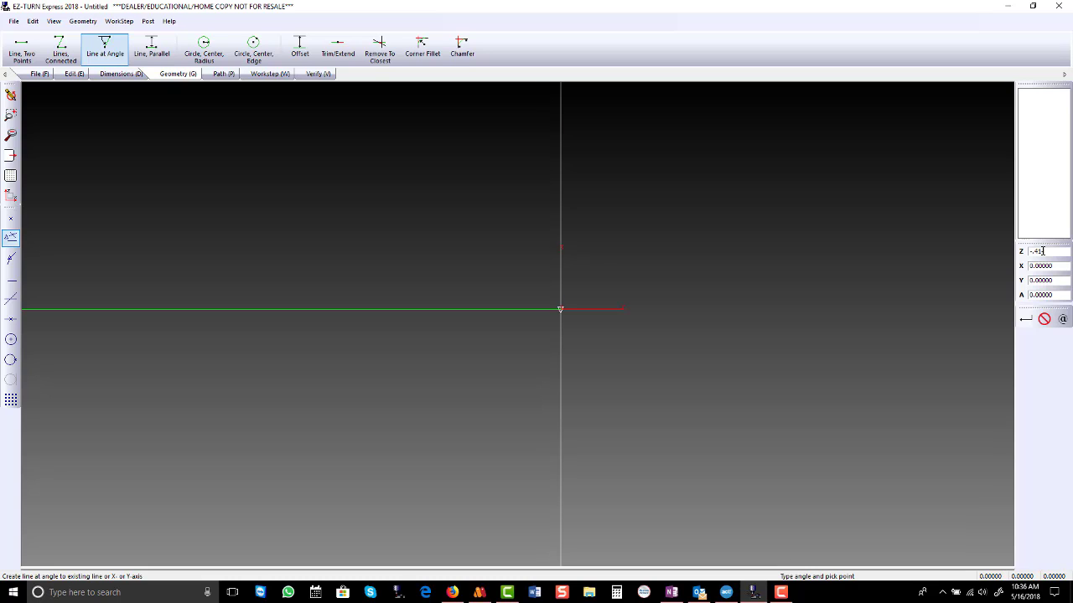
pyautogui.write('16')
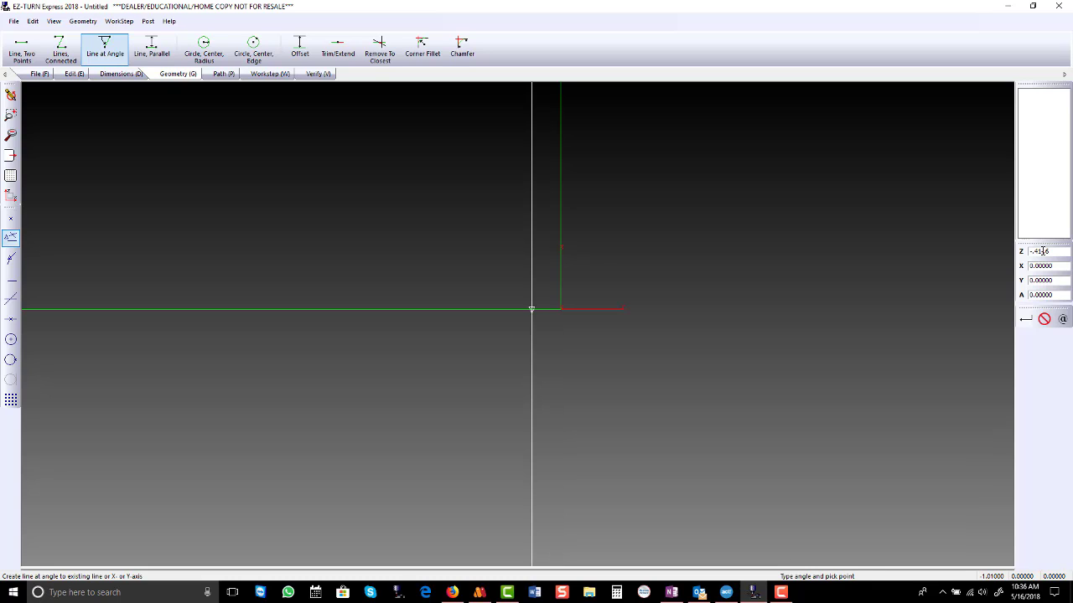
pyautogui.press('Return')
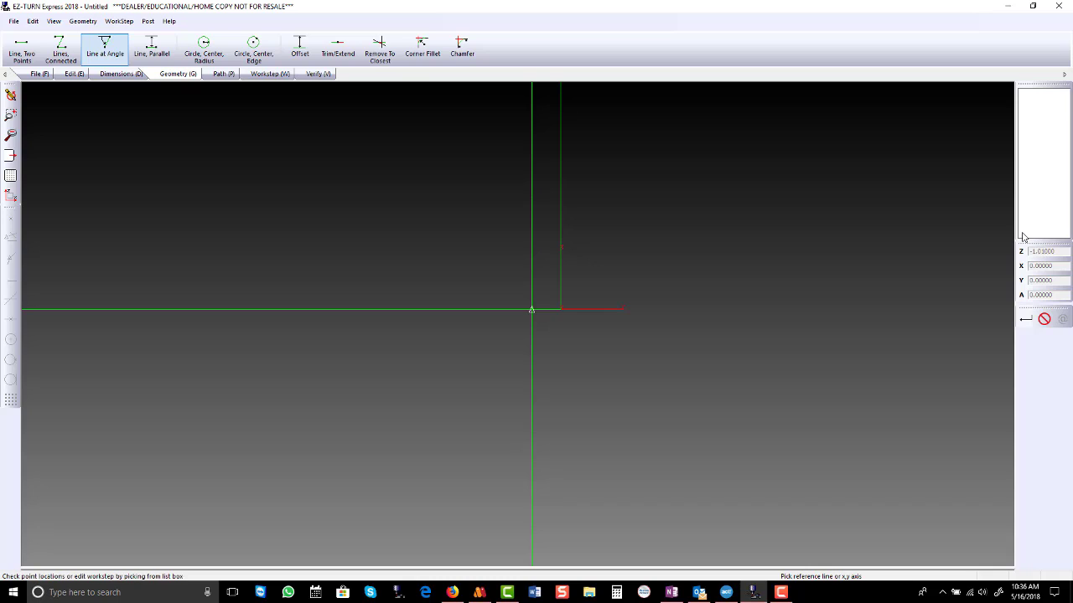
pyautogui.scroll(3, 683, 289)
pyautogui.scroll(1, 285, 380)
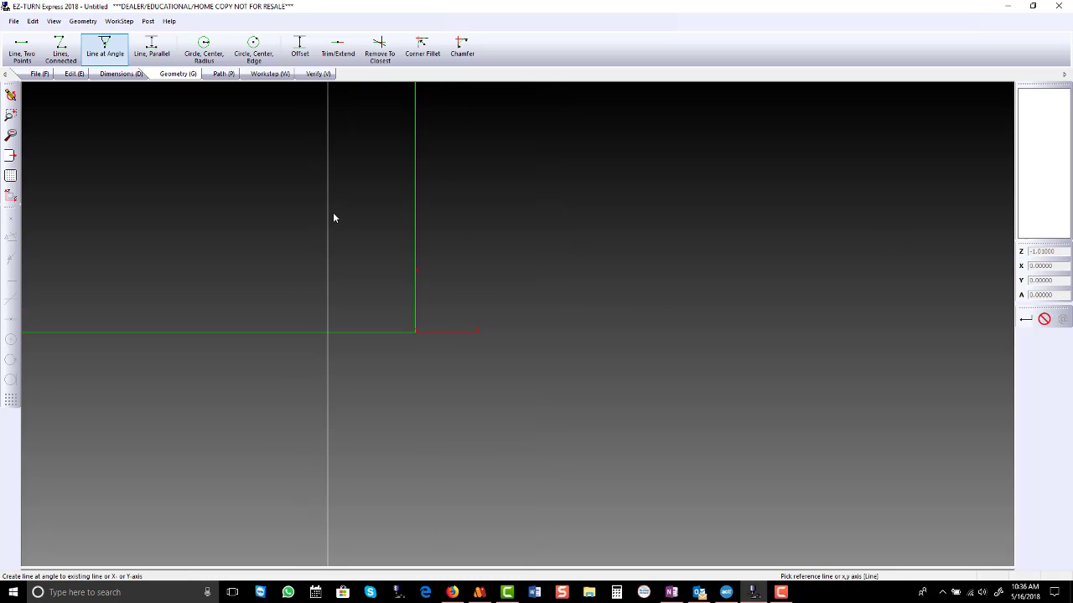
# Offset three vertical lines 0.2 apart from the Z -1.01 line toward the face.
pyautogui.click(297, 47)
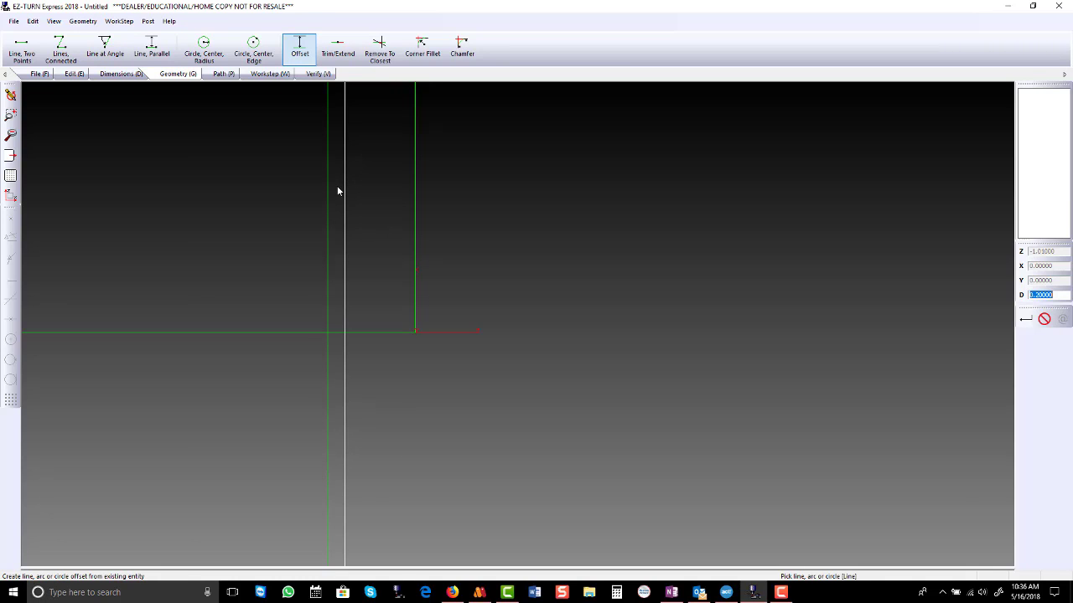
pyautogui.write('.2')
pyautogui.click(340, 192)
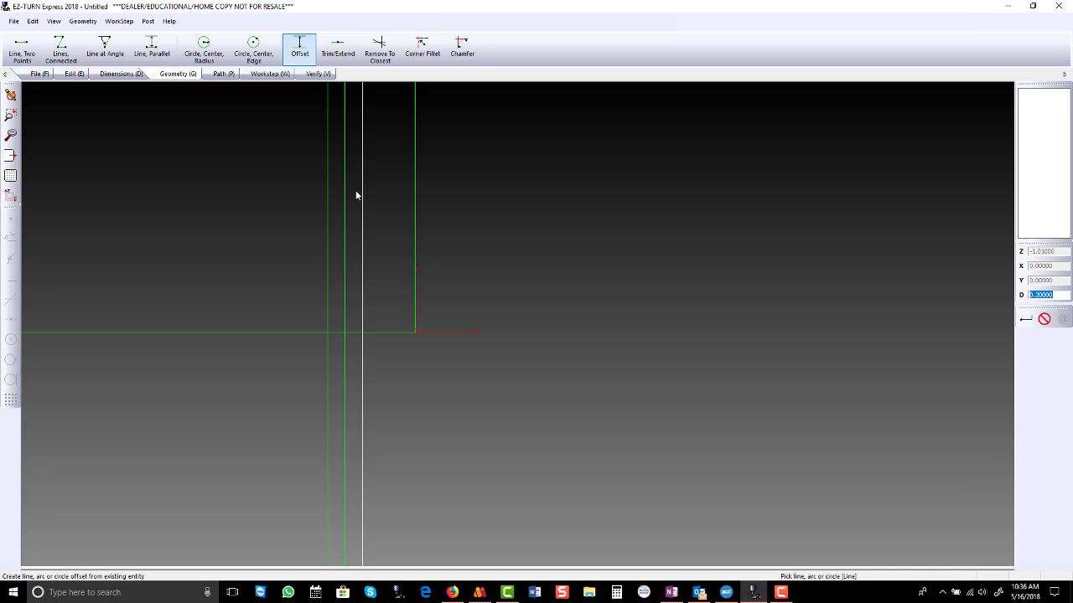
pyautogui.click(356, 195)
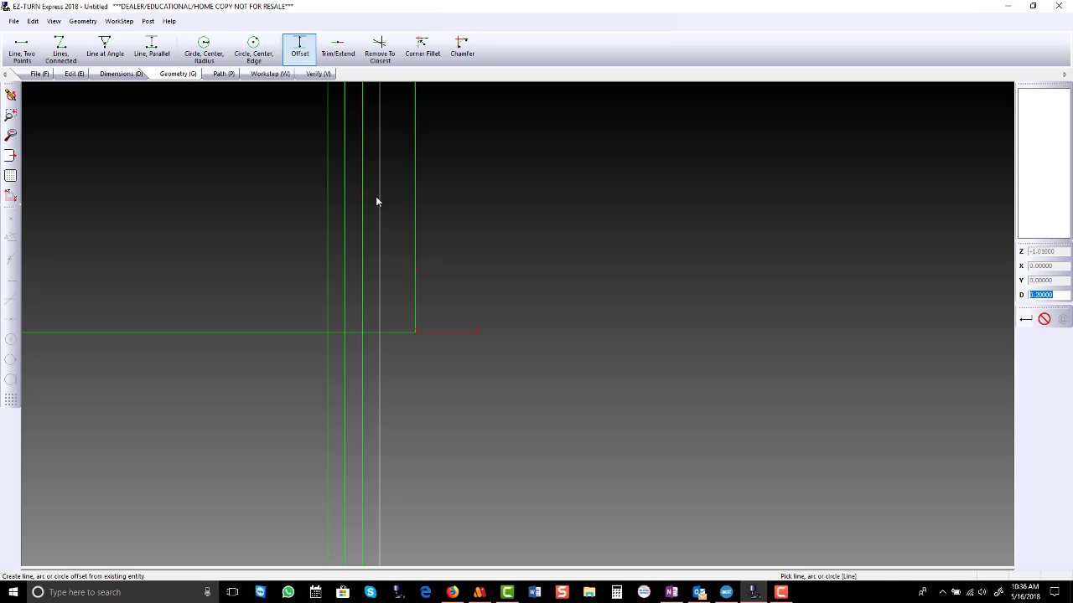
pyautogui.click(376, 199)
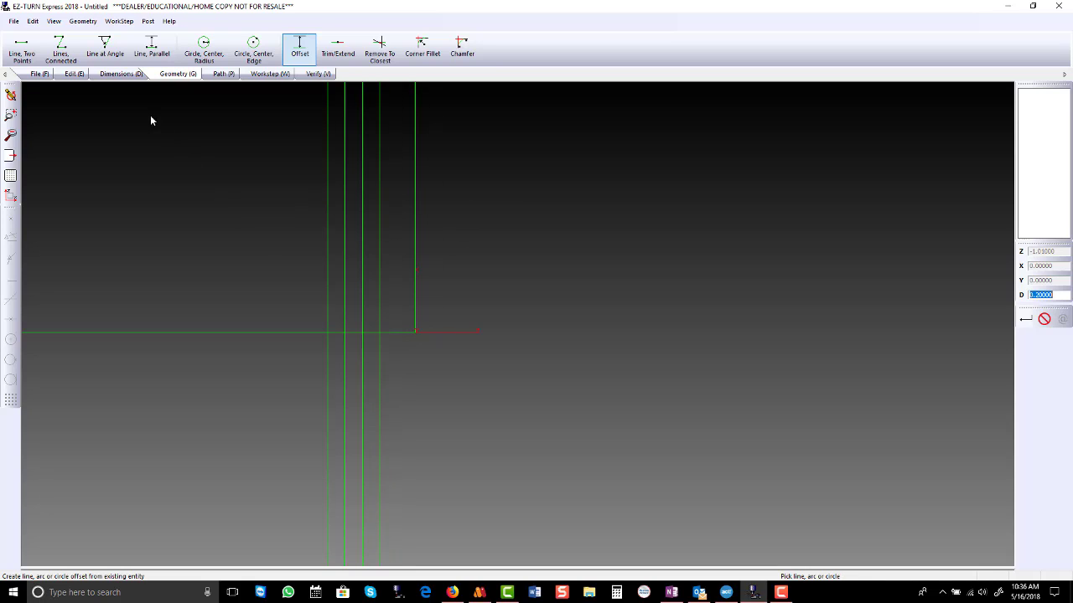
# Dimension horizontally from the nearest offset line to the Z 0 face, text placed below.
pyautogui.click(120, 74)
pyautogui.click(25, 46)
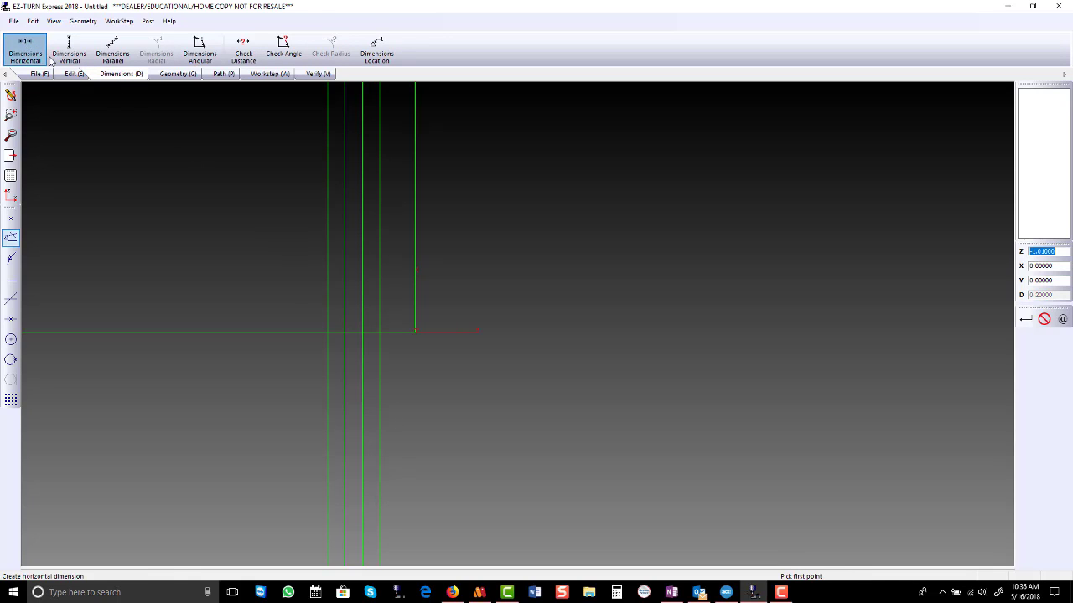
pyautogui.click(379, 333)
pyautogui.click(414, 332)
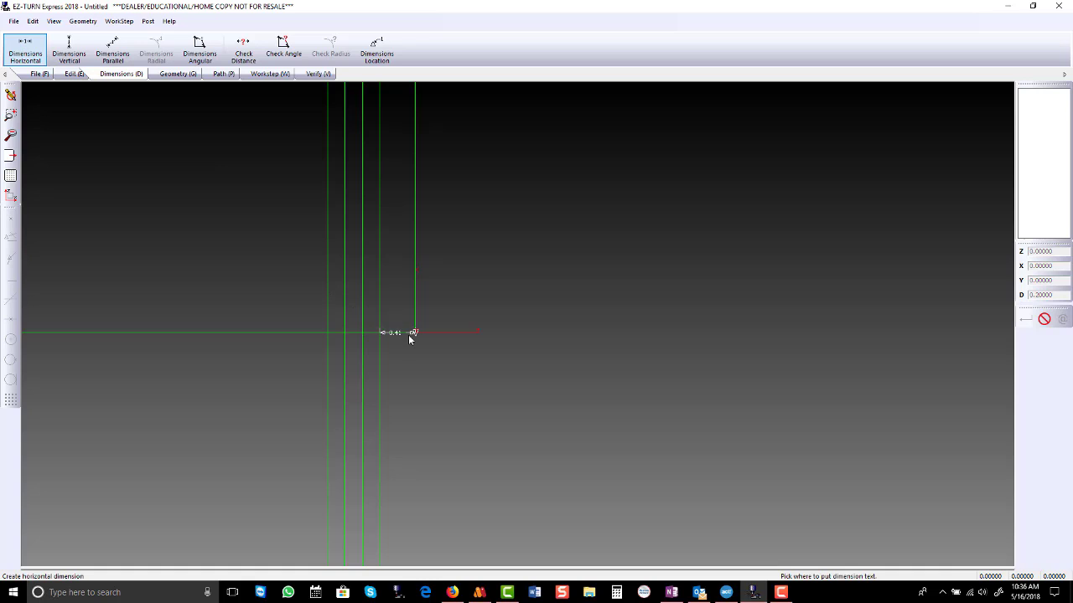
pyautogui.click(431, 374)
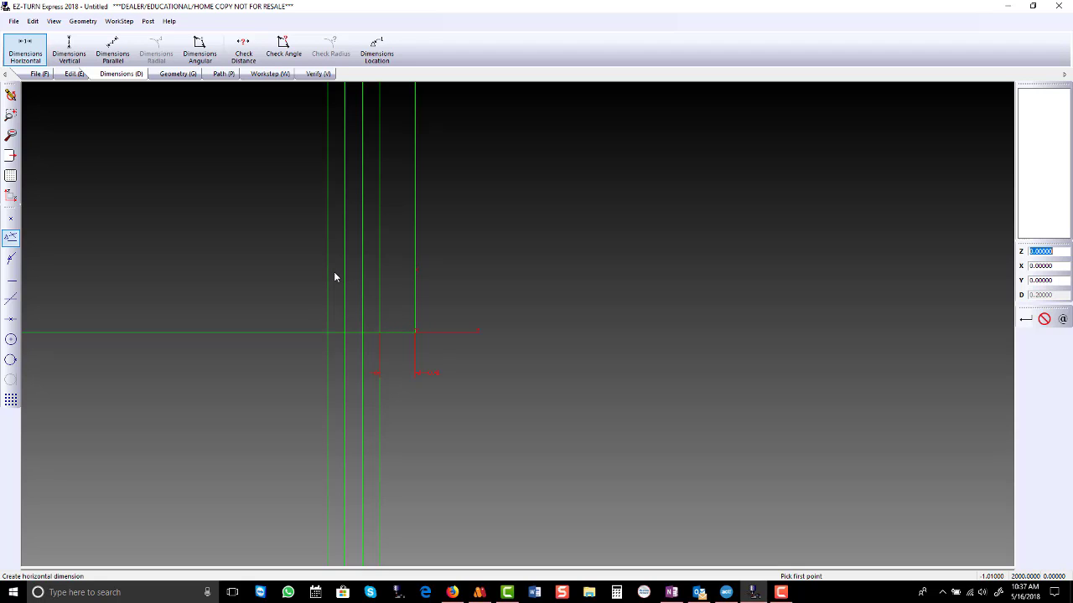
# Draw a horizontal line at X 0.65 plus an offset copy 0.02 below it.
pyautogui.click(174, 73)
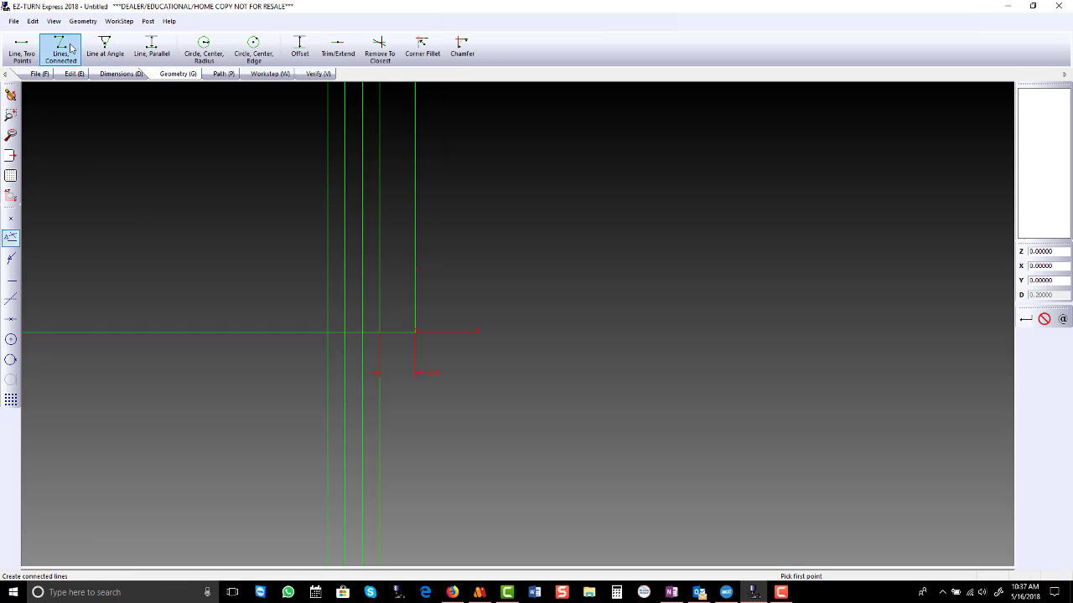
pyautogui.click(104, 48)
pyautogui.click(246, 328)
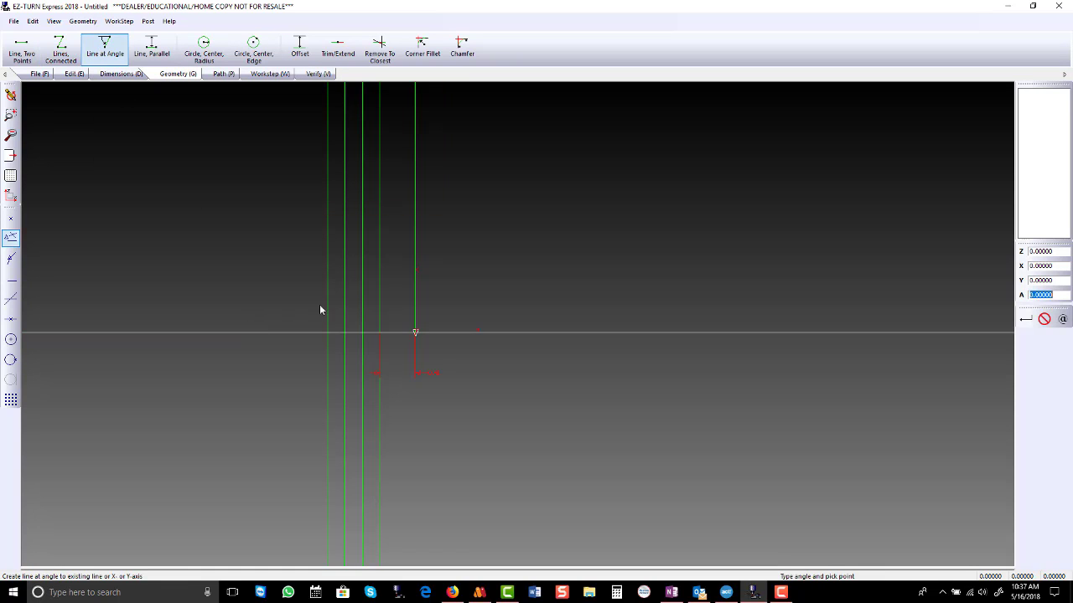
pyautogui.click(1031, 266)
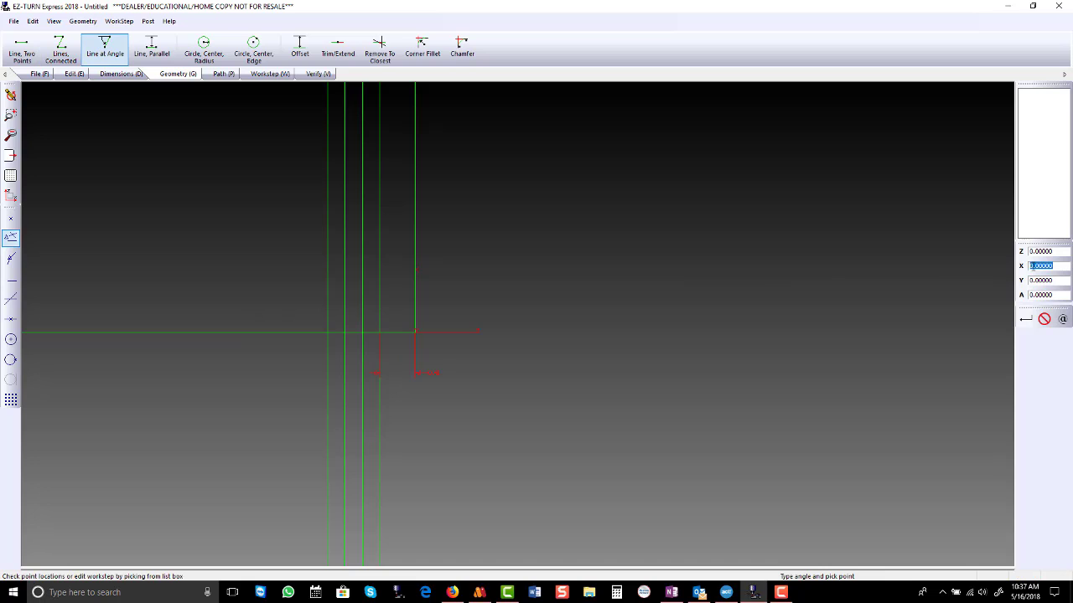
pyautogui.write('.65')
pyautogui.press('Return')
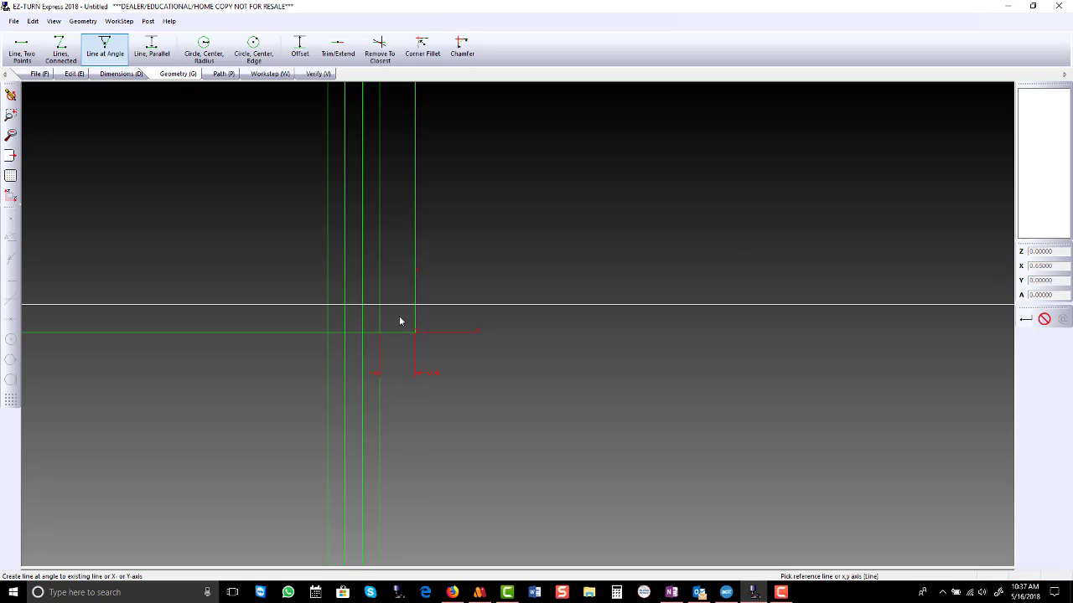
pyautogui.click(299, 46)
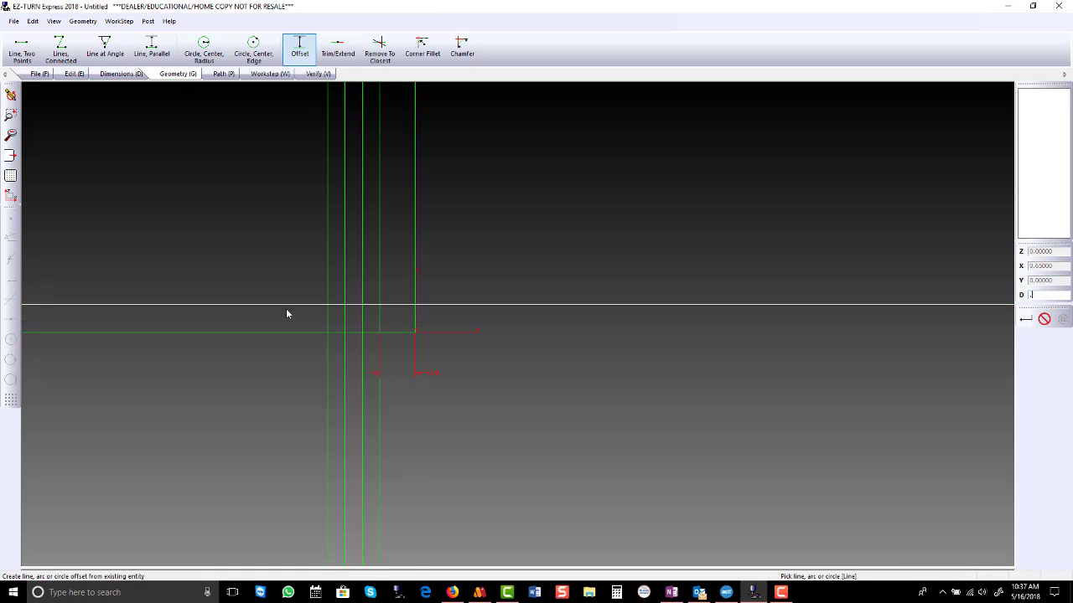
pyautogui.write('.02')
pyautogui.click(316, 308)
pyautogui.scroll(3, 316, 307)
pyautogui.scroll(2, 353, 310)
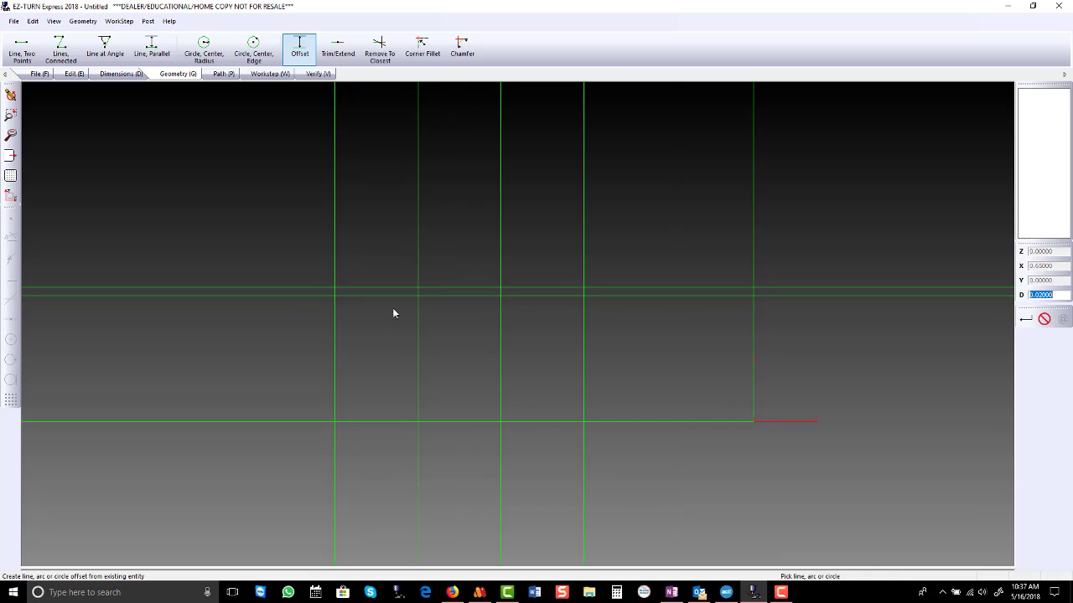
# Place three parallel -30° lines through the intersections at Z -0.81, -0.61 and -0.41.
pyautogui.click(97, 56)
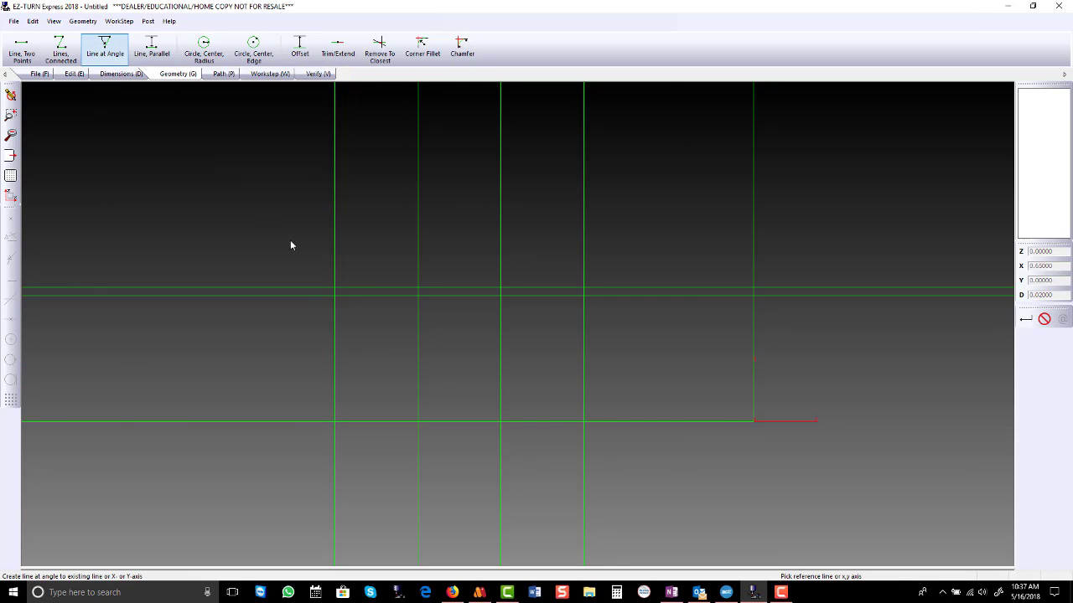
pyautogui.click(413, 232)
pyautogui.write('-30')
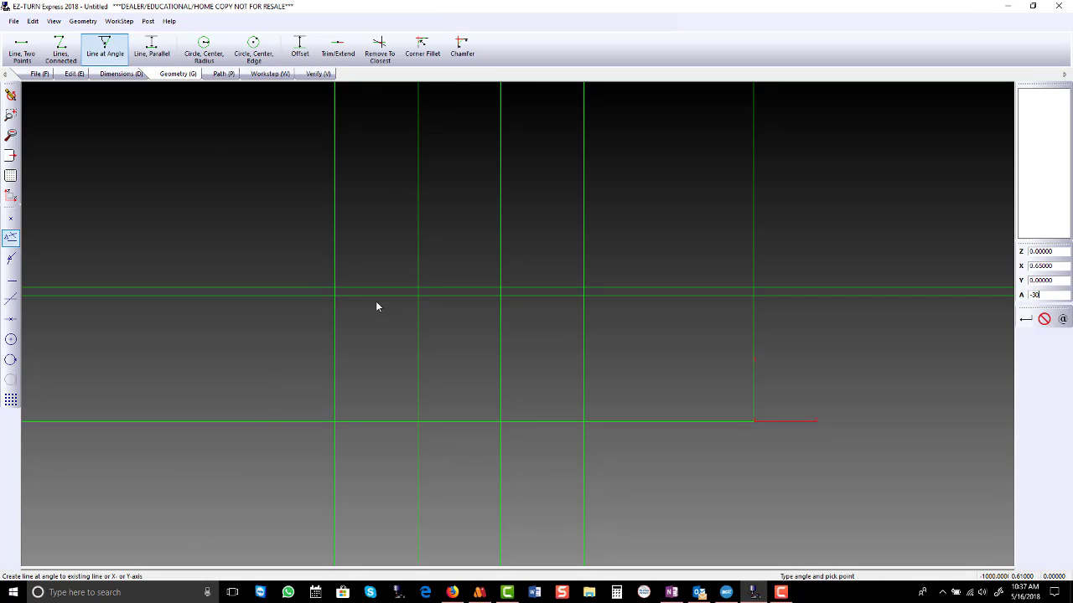
pyautogui.click(425, 289)
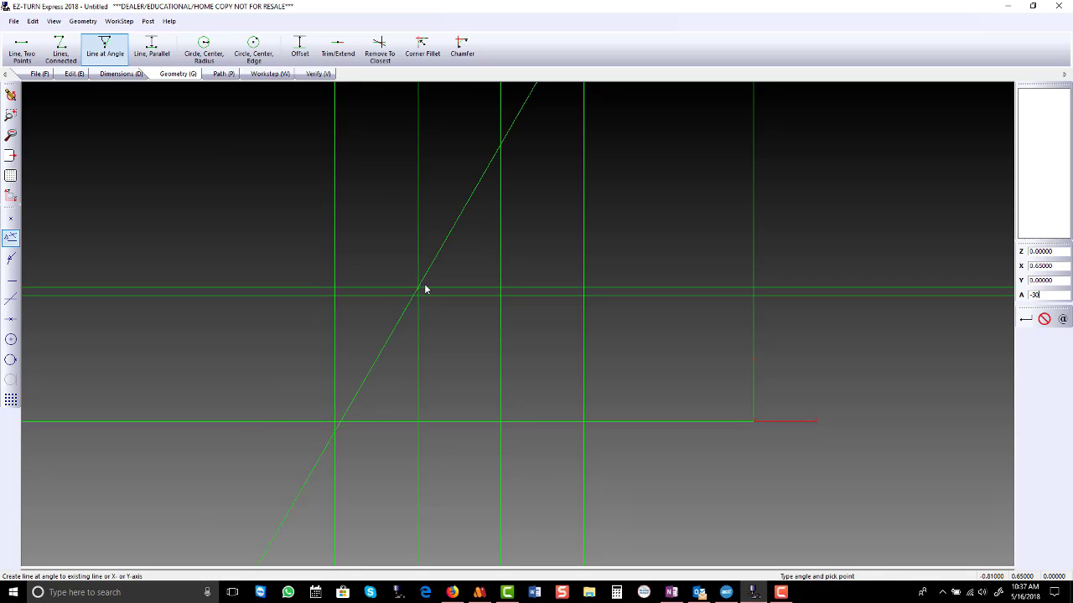
pyautogui.click(501, 291)
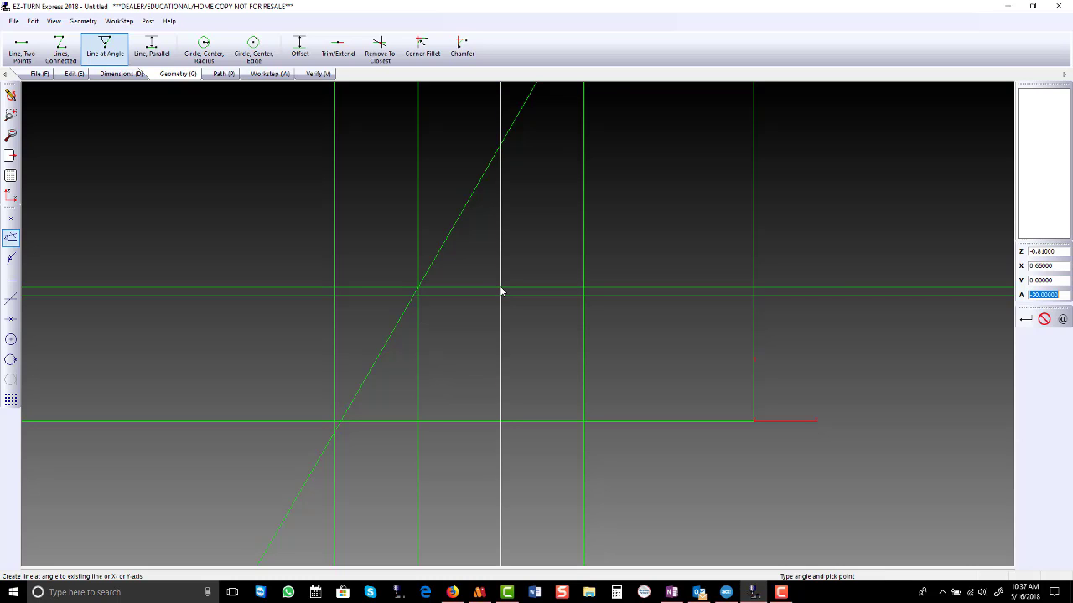
pyautogui.click(499, 289)
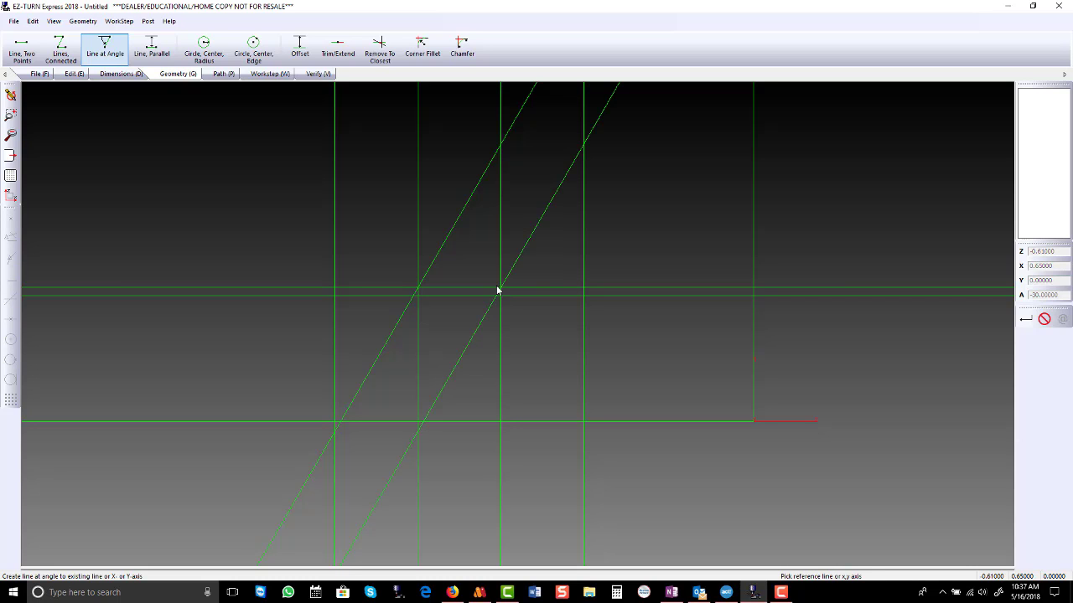
pyautogui.click(584, 290)
pyautogui.click(584, 291)
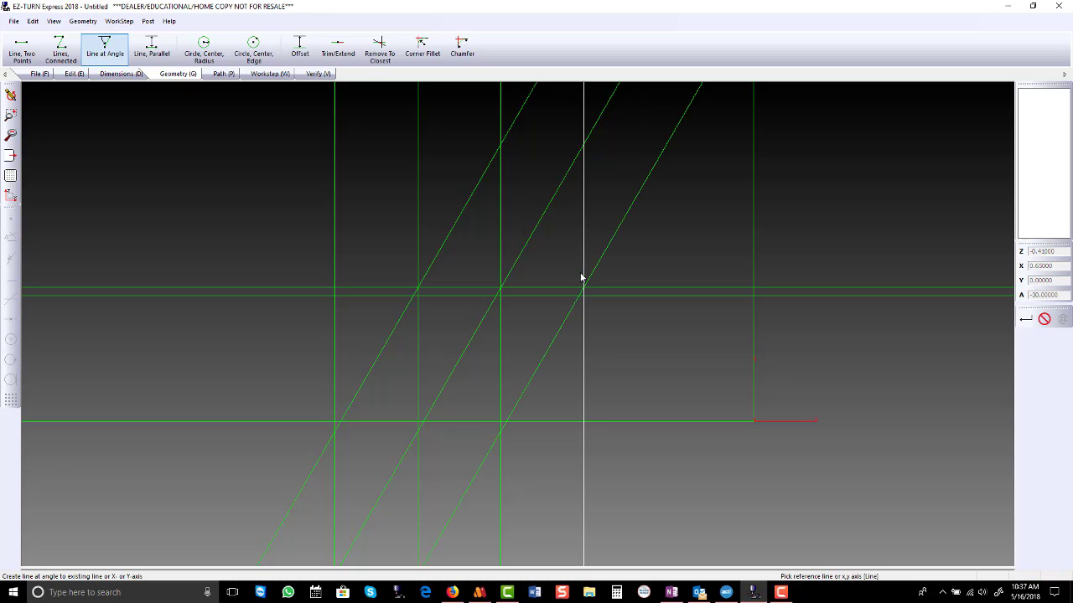
# Trim the extra vertical and diagonal construction sections, leaving three -30° notches.
pyautogui.click(379, 46)
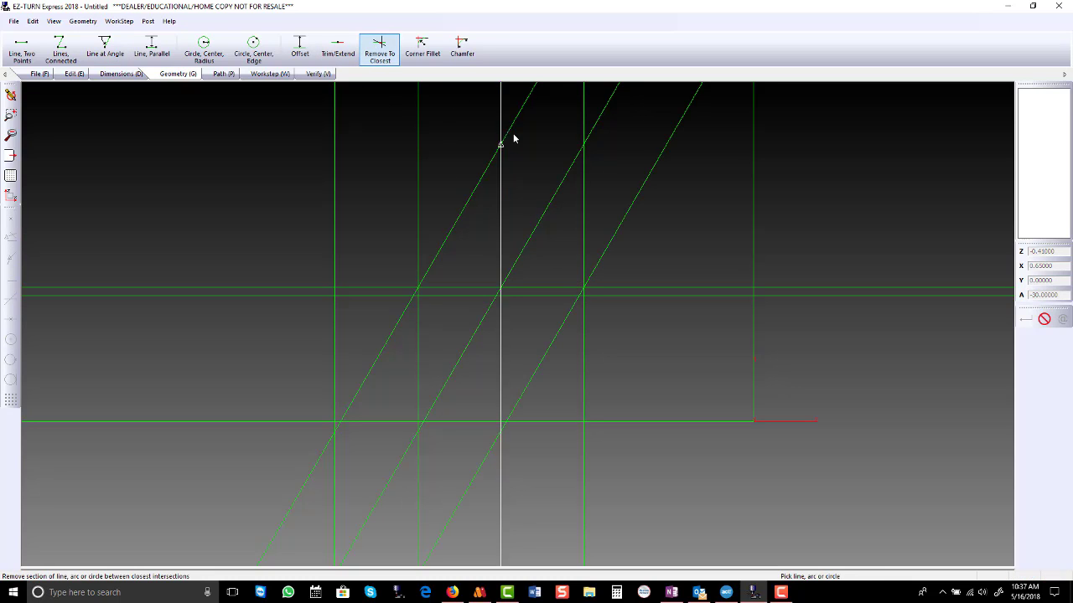
pyautogui.click(514, 270)
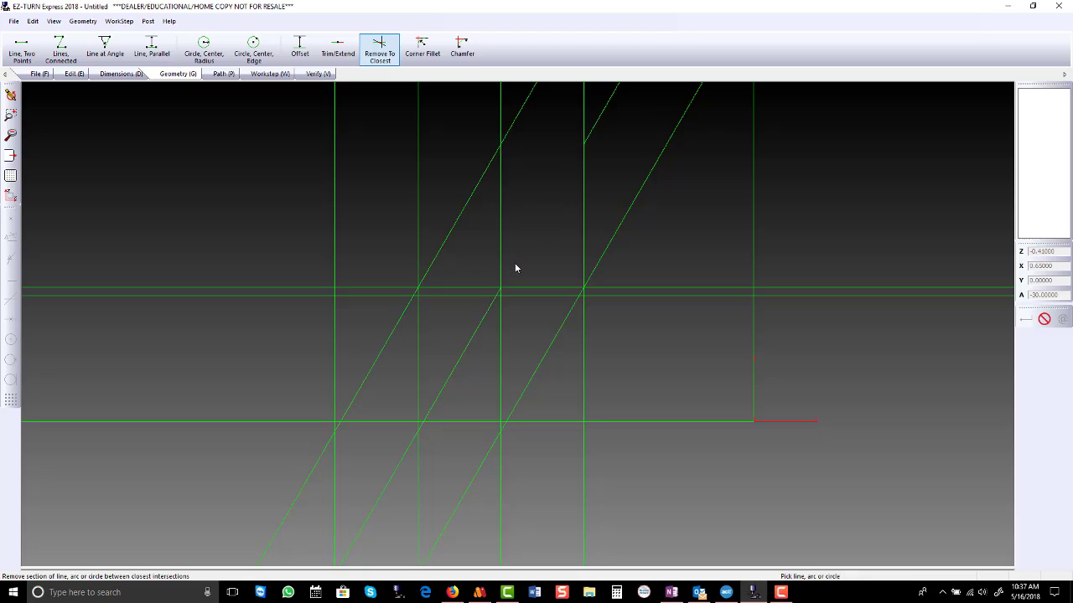
pyautogui.click(440, 255)
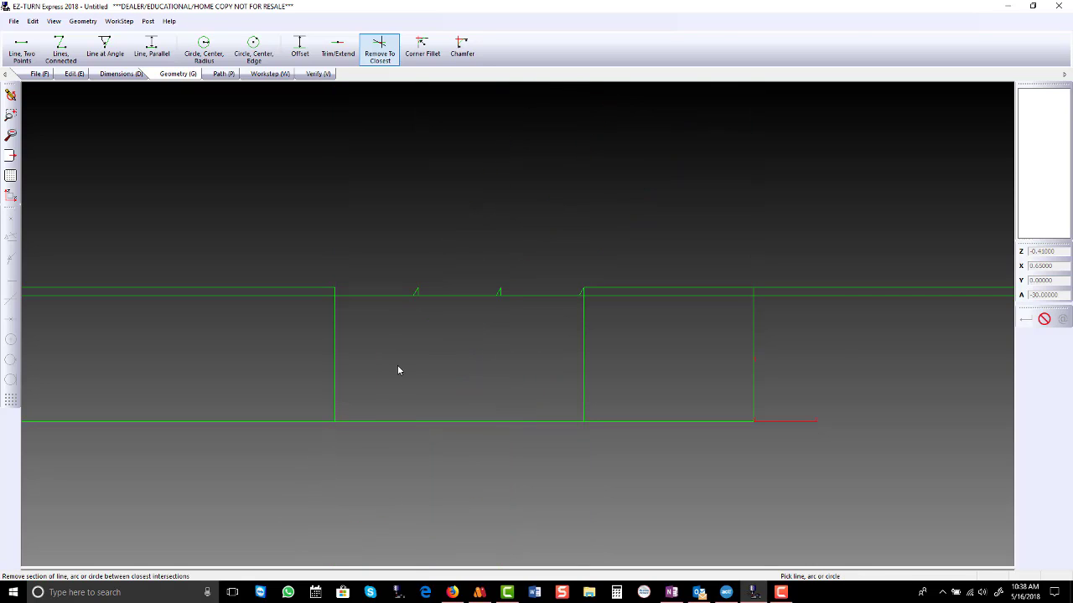
pyautogui.scroll(1, 398, 368)
pyautogui.scroll(1, 398, 369)
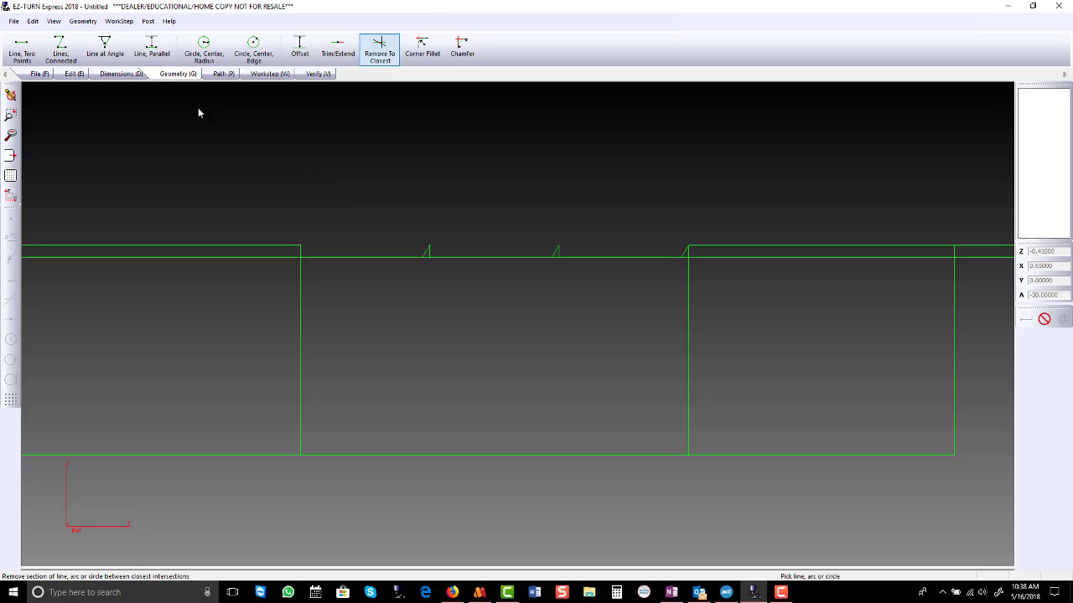
# Draw three two-point sloping lines joining each notch peak to the next notch base.
pyautogui.click(60, 48)
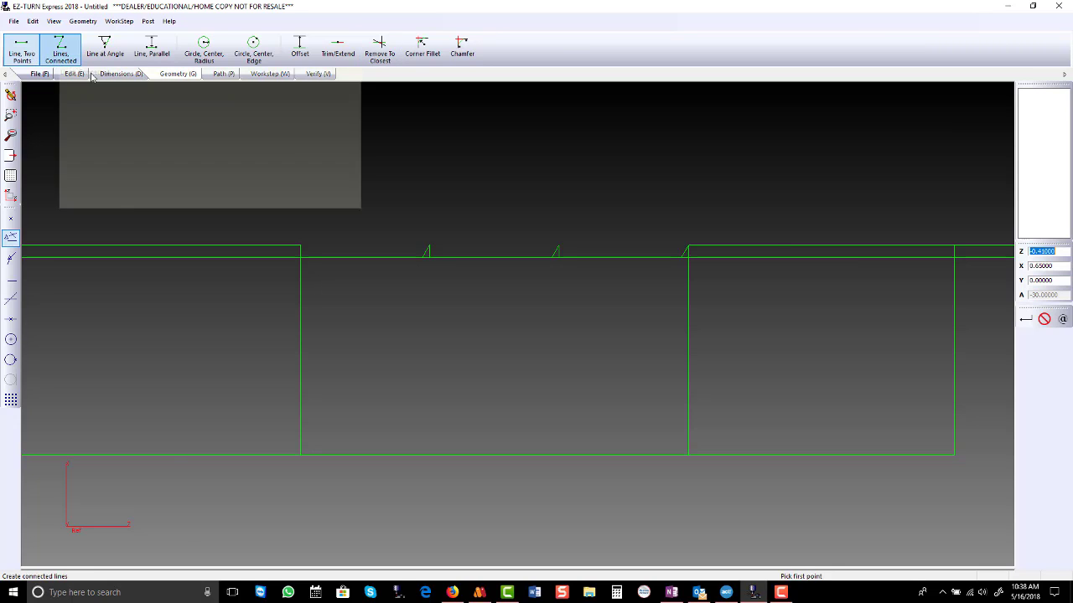
pyautogui.click(22, 49)
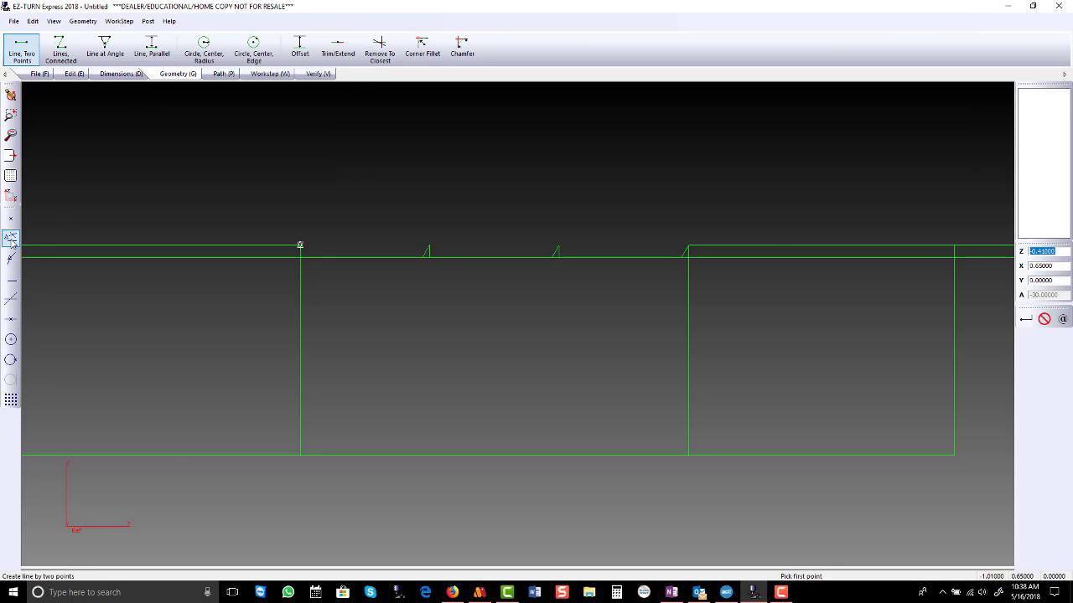
pyautogui.click(300, 247)
pyautogui.click(419, 256)
pyautogui.click(430, 247)
pyautogui.click(543, 257)
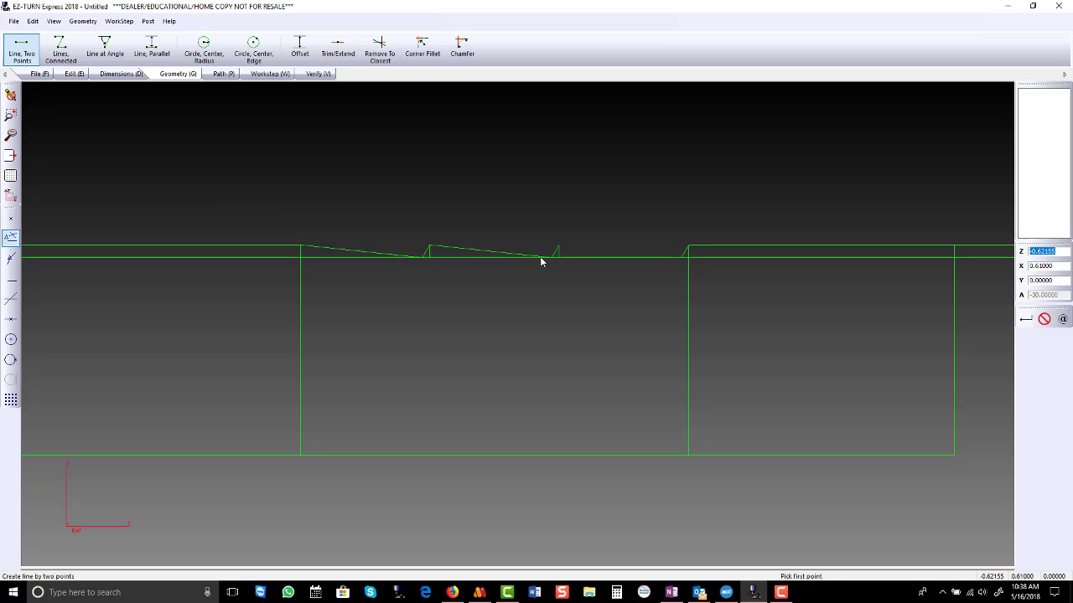
pyautogui.click(558, 246)
pyautogui.click(666, 258)
pyautogui.scroll(-2, 453, 200)
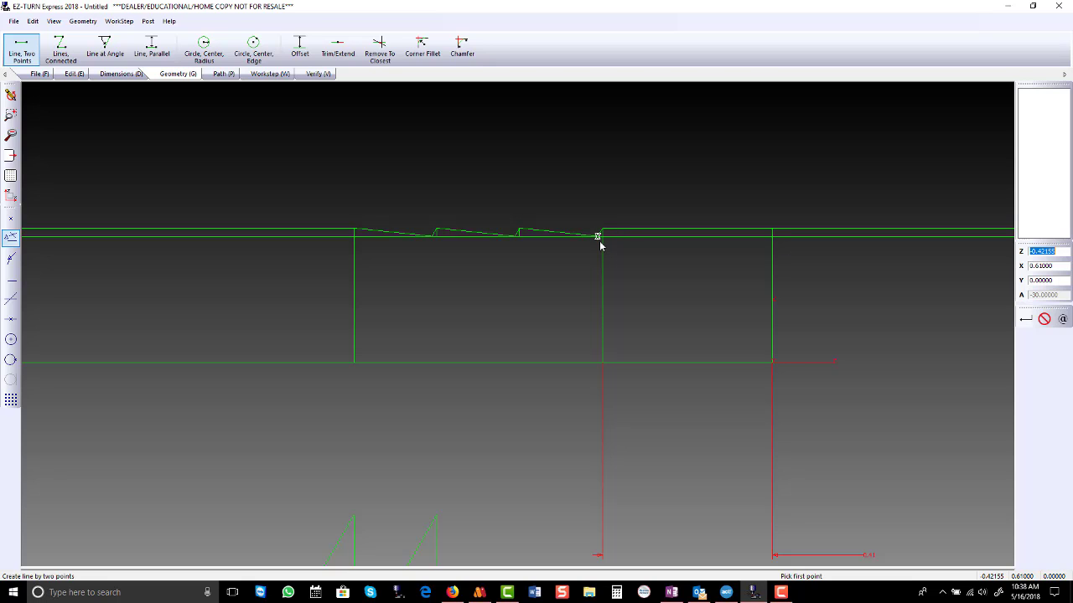
# Remove the old top segments over the right section and add a horizontal line at X 0.64.
pyautogui.click(383, 52)
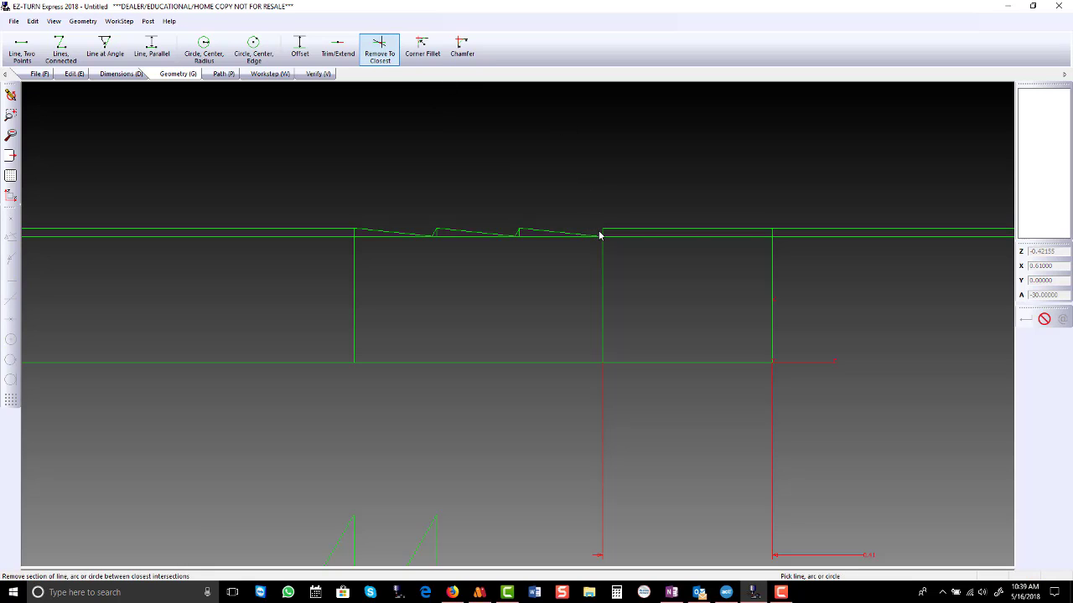
pyautogui.click(629, 219)
pyautogui.click(800, 227)
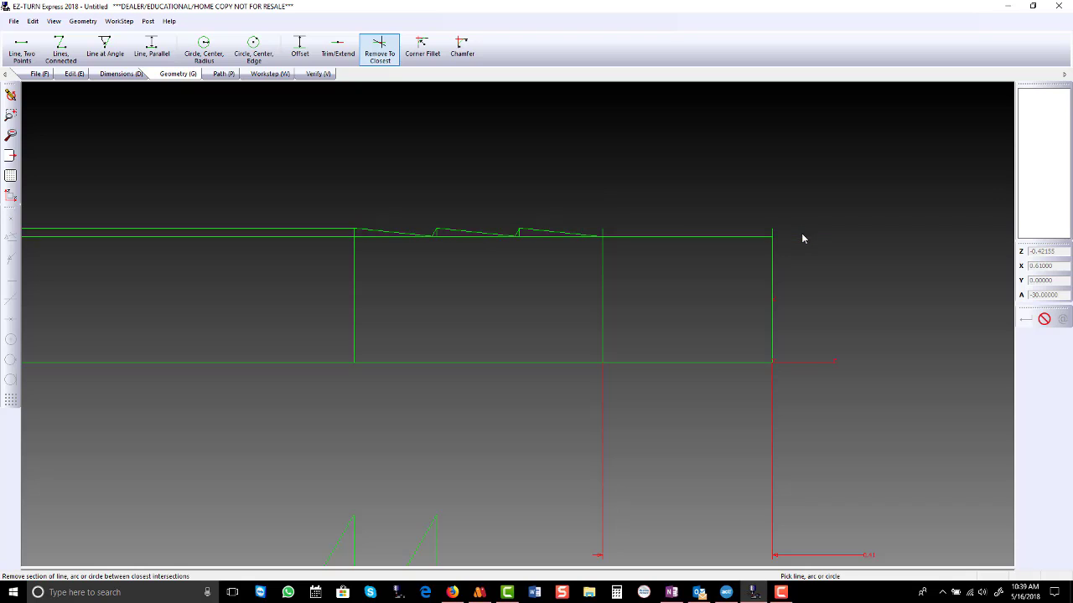
pyautogui.click(104, 47)
pyautogui.click(1046, 266)
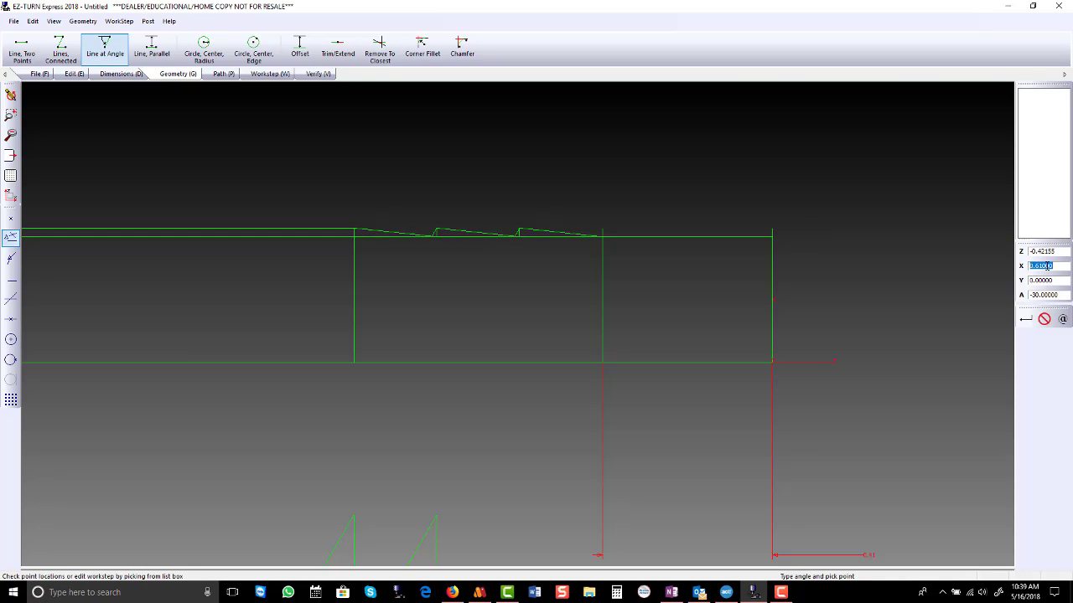
pyautogui.write('.64')
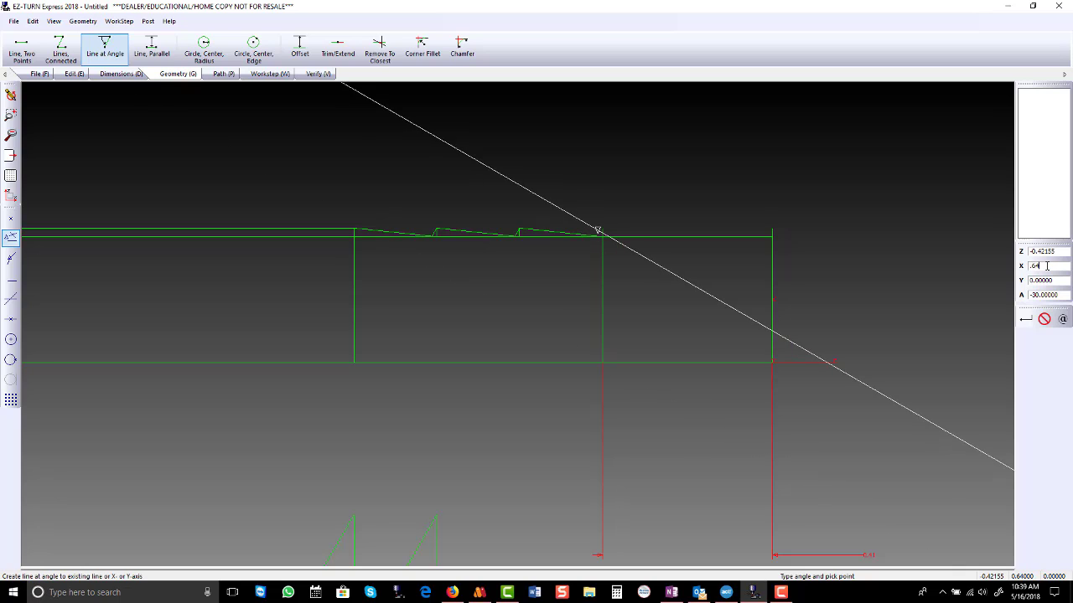
pyautogui.press('Escape')
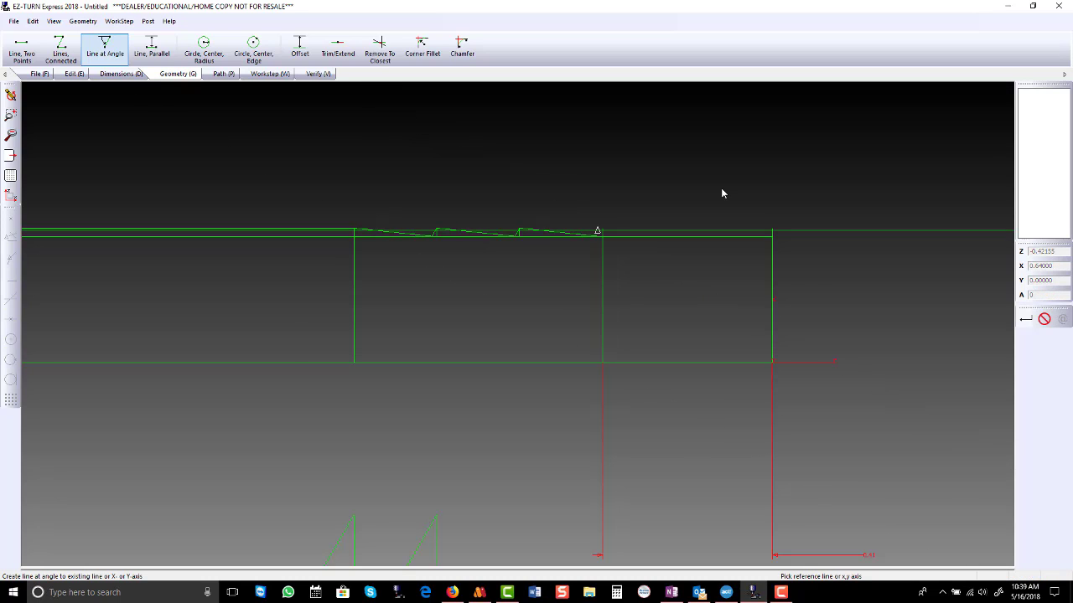
pyautogui.scroll(1, 643, 171)
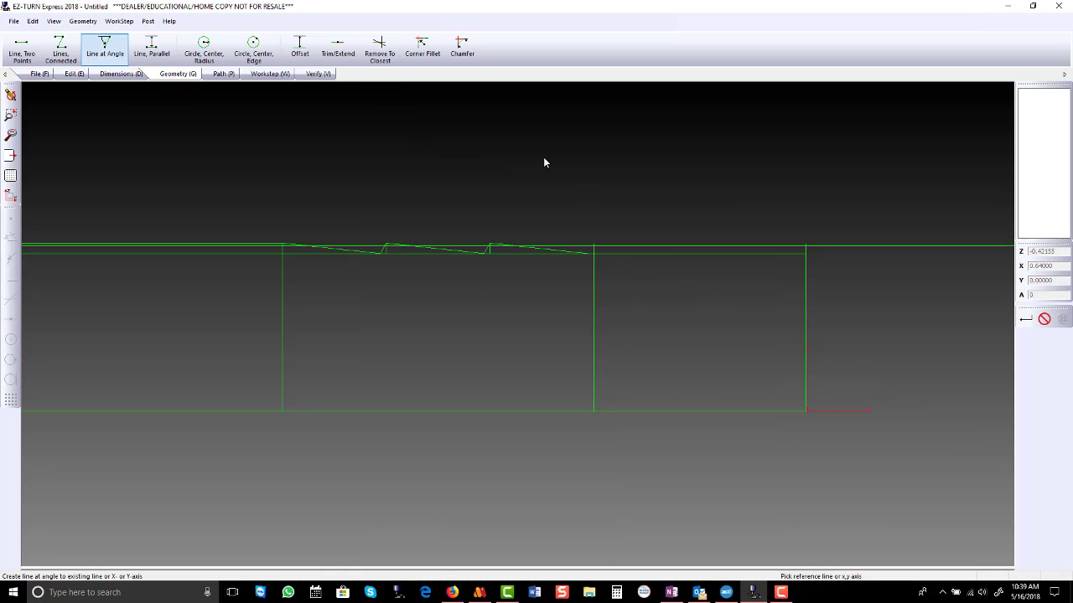
# Add a -45° chamfer line off the vertical edge and trim its excess parts.
pyautogui.click(580, 329)
pyautogui.write('-45')
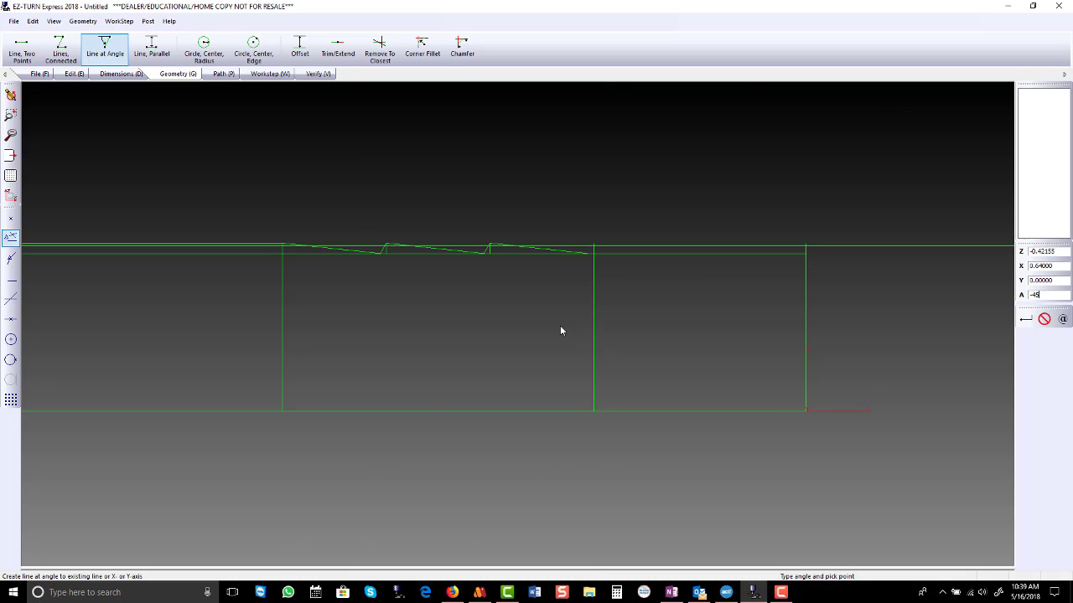
pyautogui.click(594, 247)
pyautogui.click(379, 51)
pyautogui.click(486, 352)
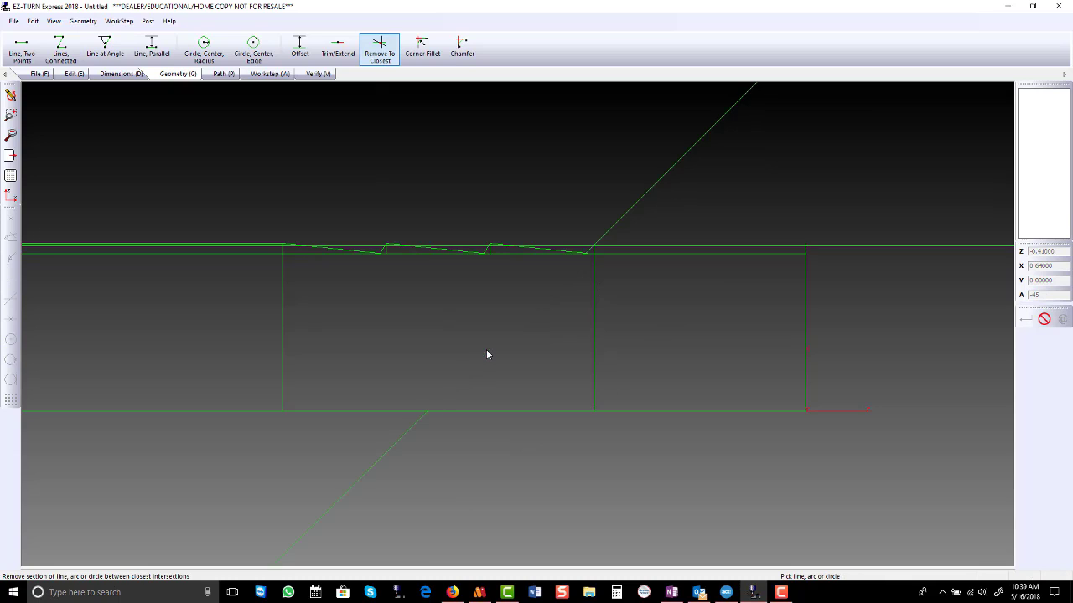
pyautogui.click(377, 463)
pyautogui.click(611, 223)
pyautogui.scroll(3, 601, 239)
pyautogui.scroll(3, 600, 241)
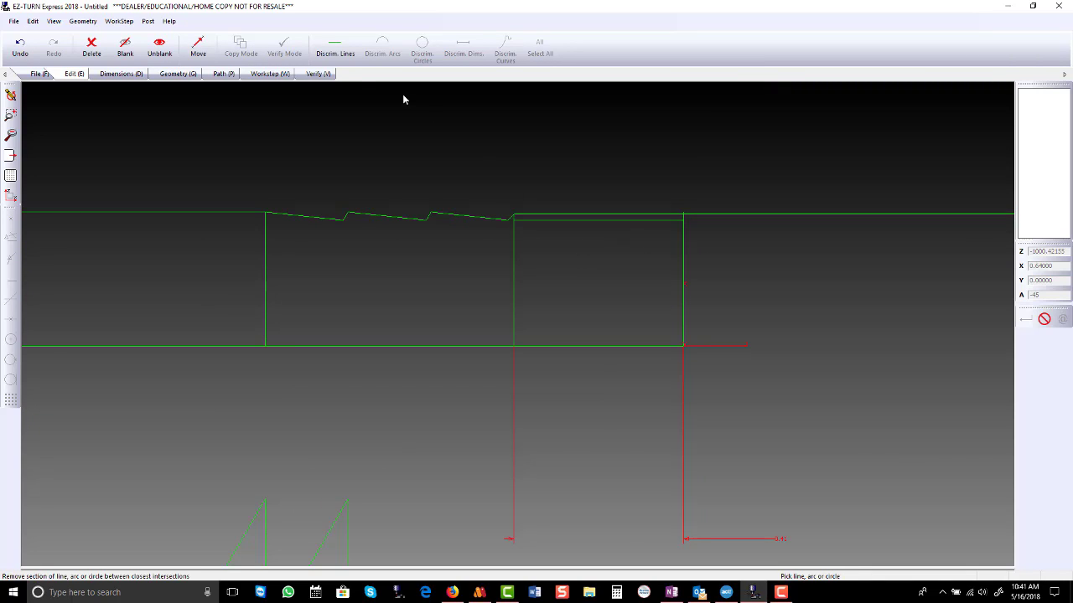
# Offset the vertical line beneath the chamfer by 0.13 toward the face.
pyautogui.click(179, 74)
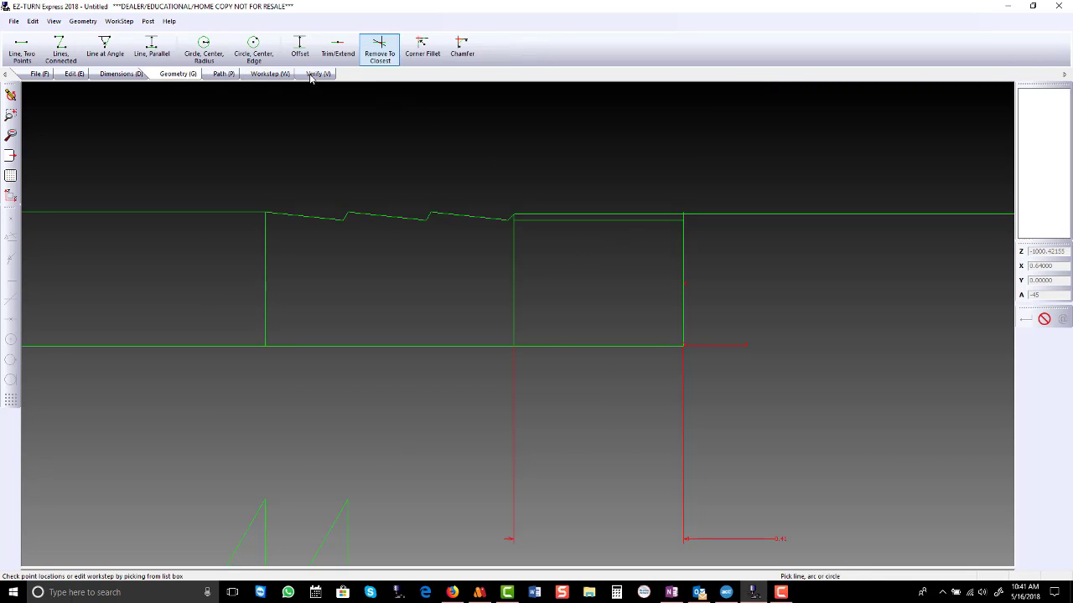
pyautogui.click(337, 49)
pyautogui.click(303, 50)
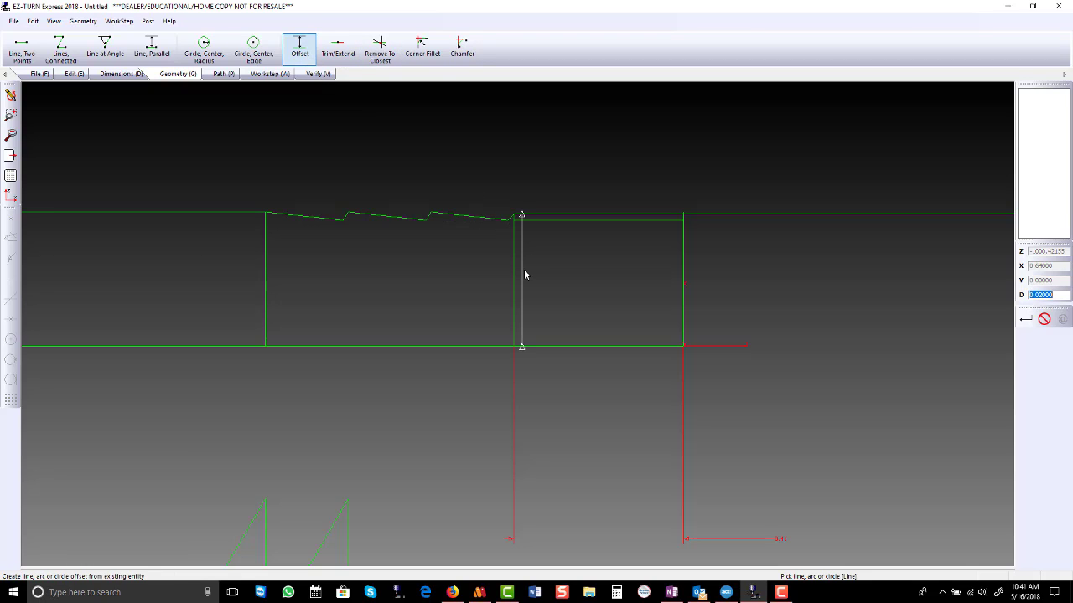
pyautogui.write('.13')
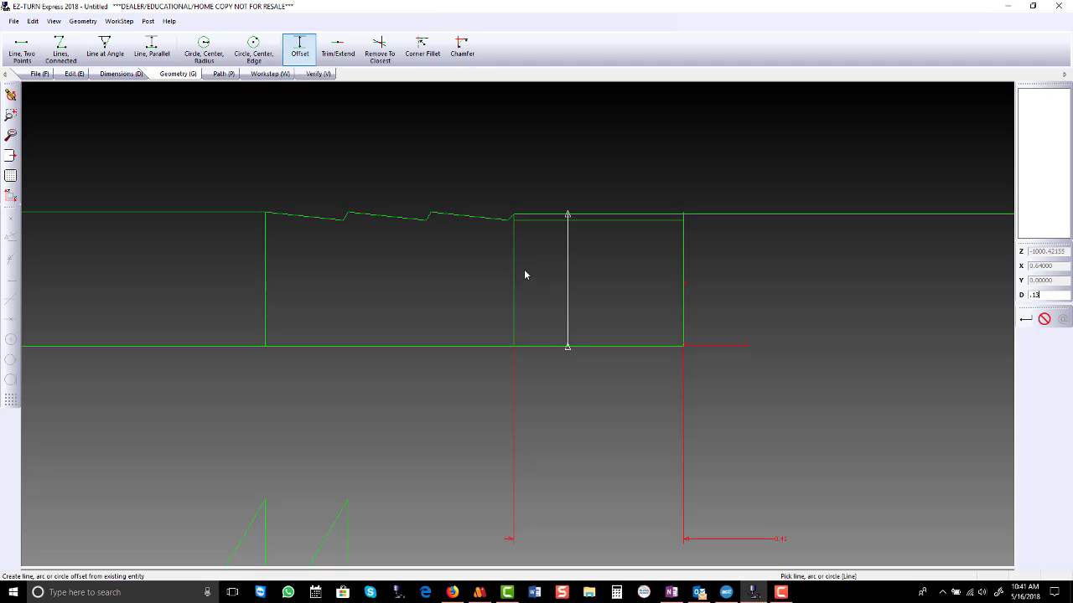
pyautogui.press('Return')
# Draw a -4° line from the top line through the offset line's top and trim its ends.
pyautogui.click(105, 49)
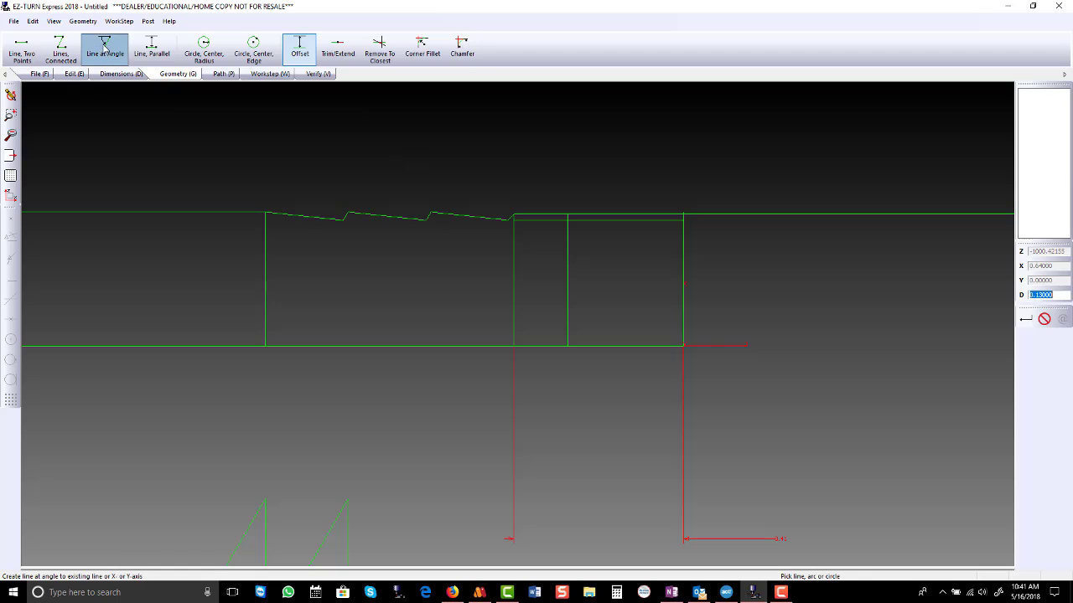
pyautogui.click(635, 218)
pyautogui.write('-4')
pyautogui.click(570, 216)
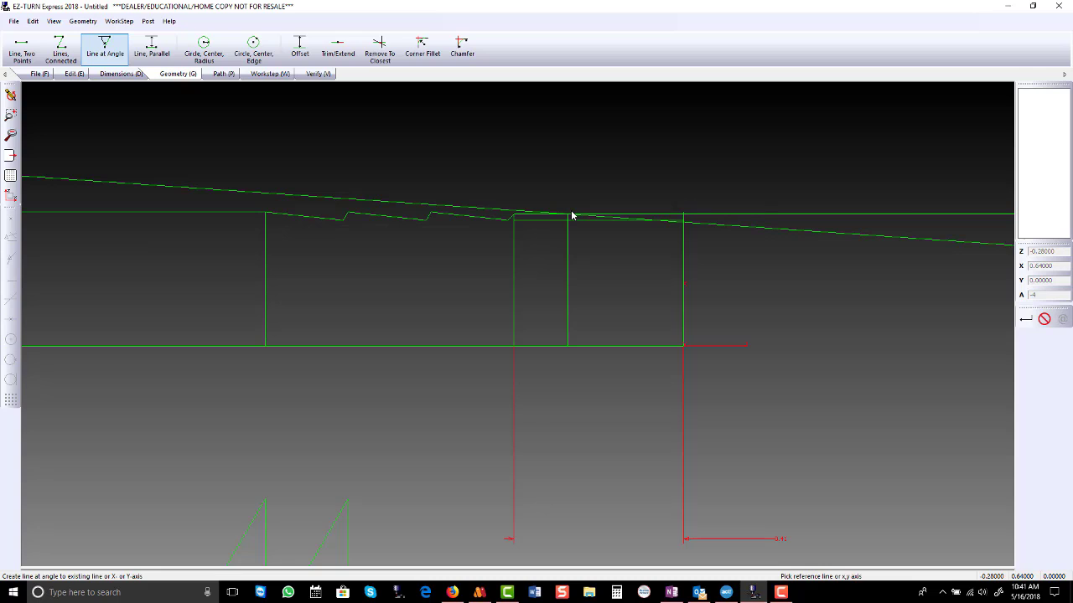
pyautogui.click(380, 48)
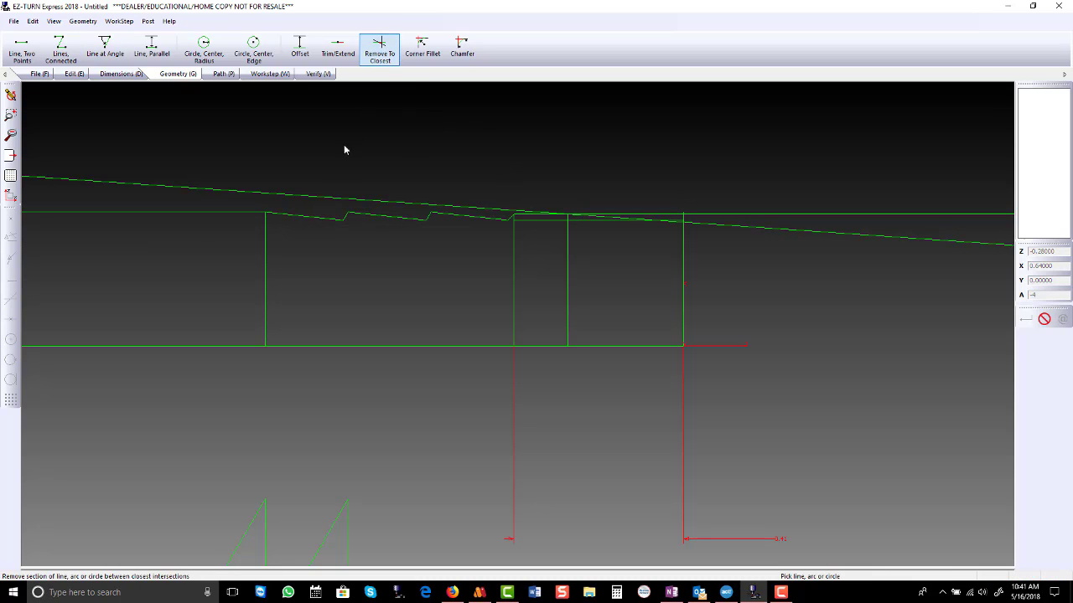
pyautogui.click(332, 187)
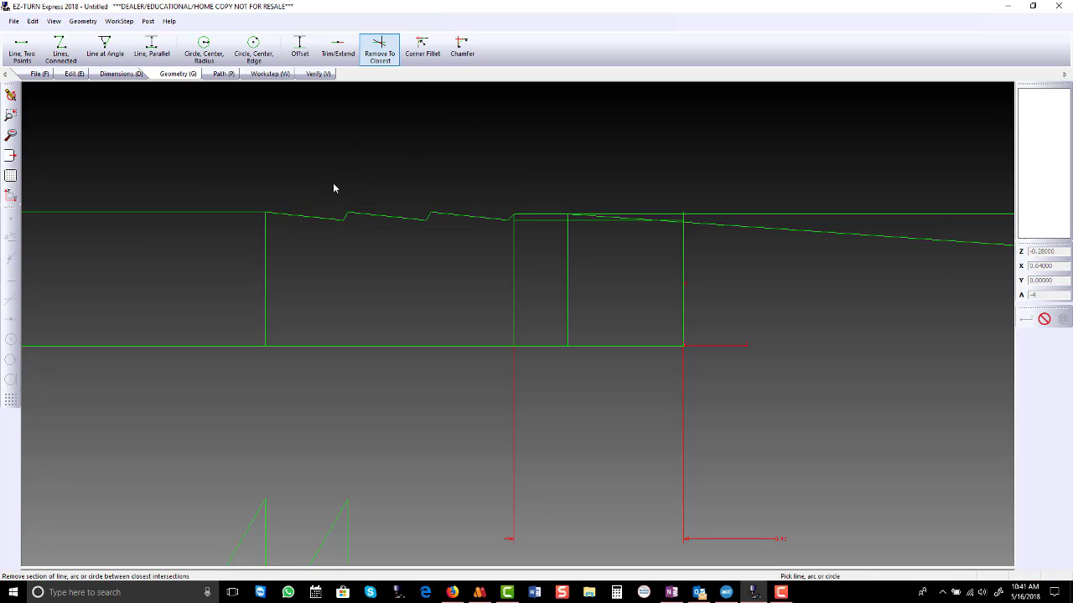
pyautogui.click(761, 228)
pyautogui.scroll(1, 744, 236)
pyautogui.scroll(1, 743, 240)
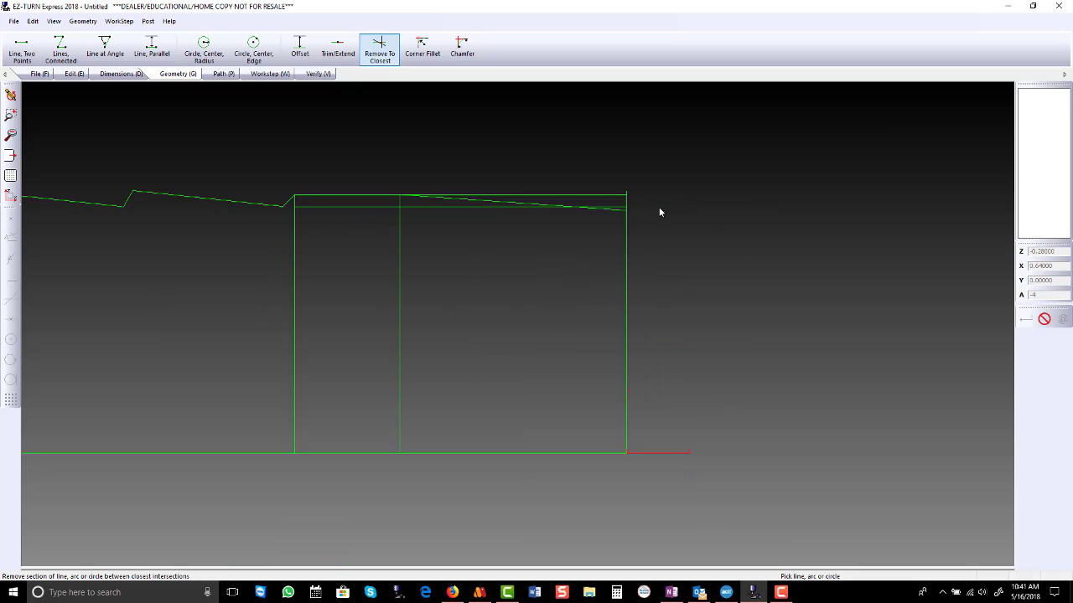
# Trim the flat top line and leftover horizontal sections around the taper.
pyautogui.click(614, 196)
pyautogui.click(498, 216)
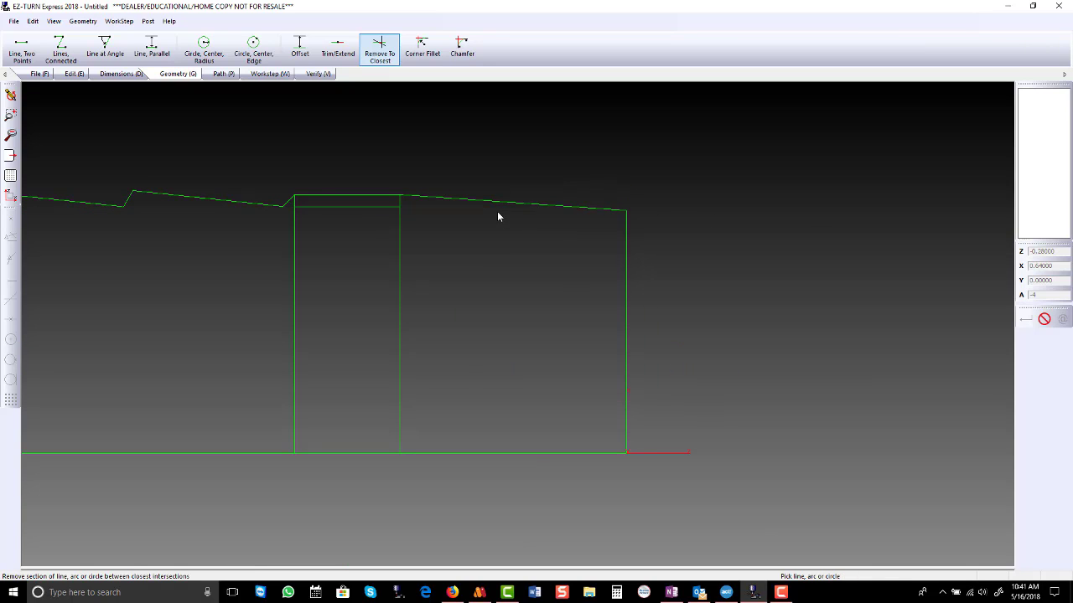
pyautogui.click(345, 210)
pyautogui.scroll(-1, 741, 148)
pyautogui.scroll(-2, 754, 249)
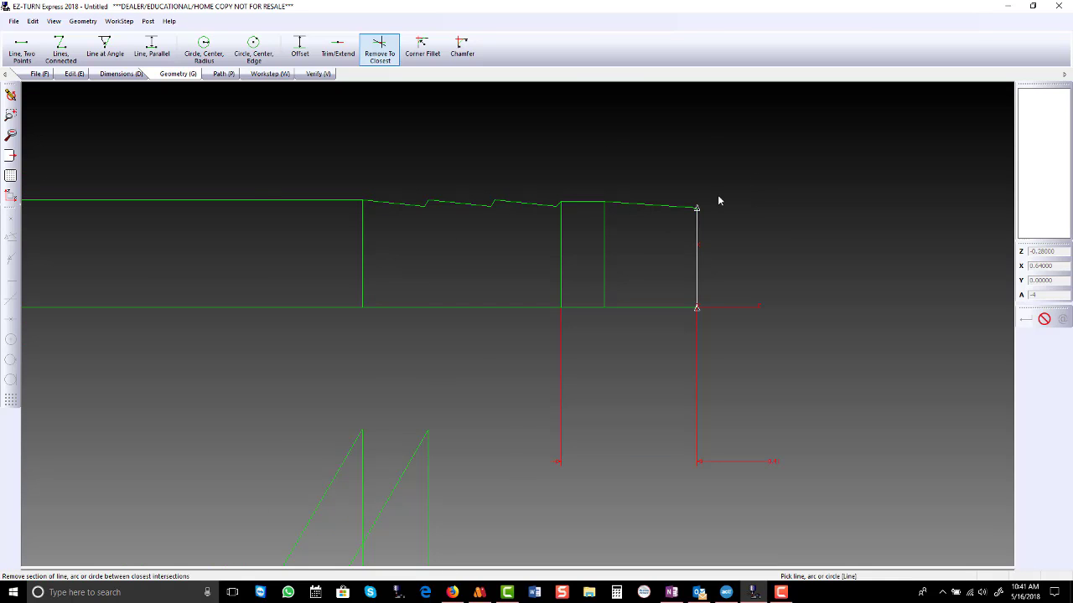
pyautogui.scroll(2, 718, 198)
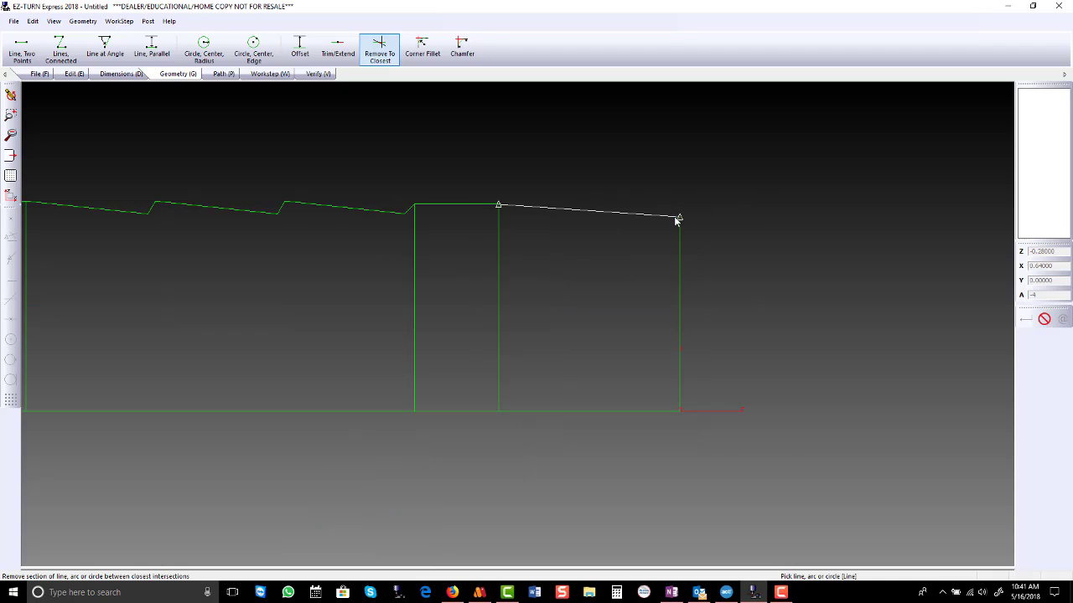
# Round the step corner and the left step's lower corner with 0.015-radius corner fillets.
pyautogui.click(421, 47)
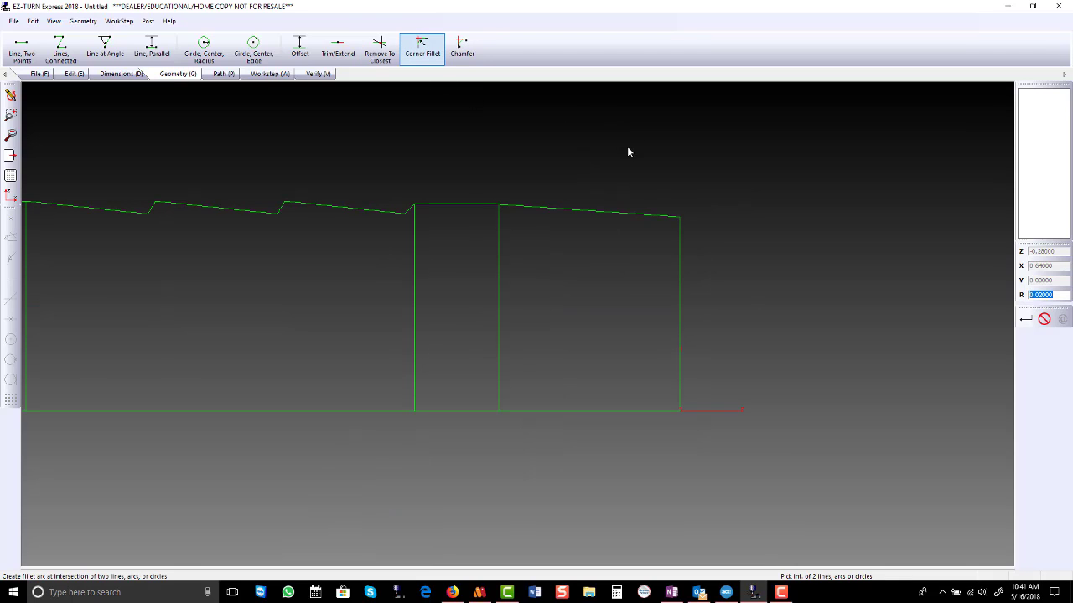
pyautogui.click(673, 220)
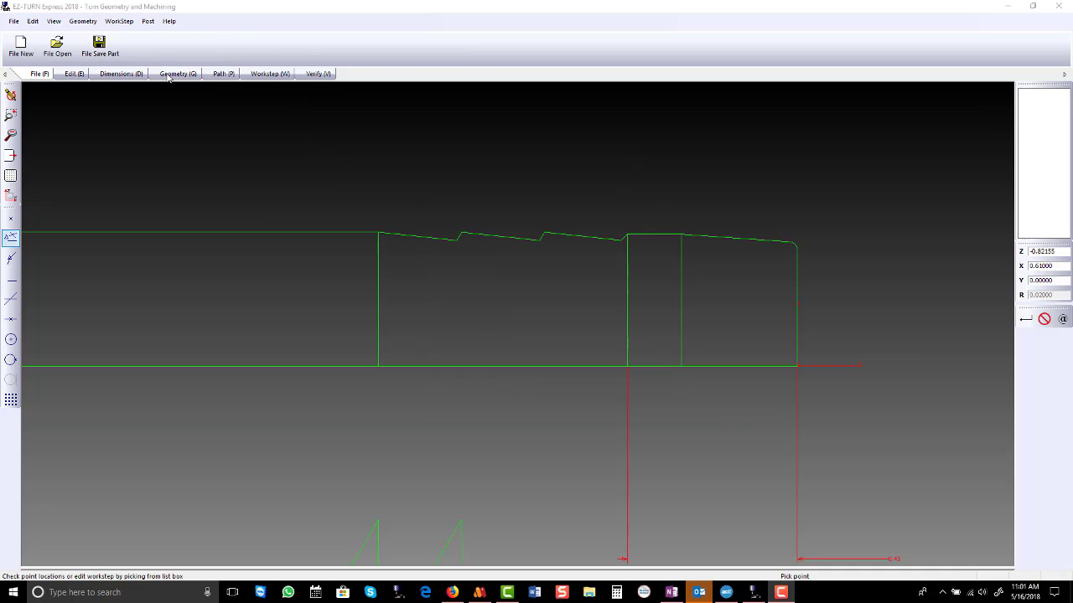
pyautogui.click(178, 74)
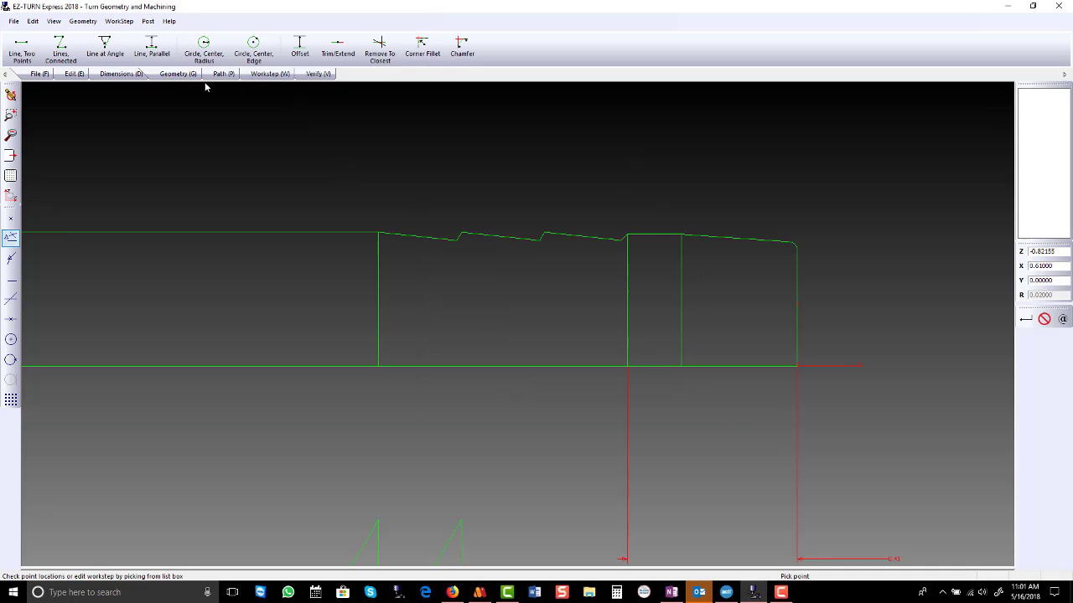
pyautogui.click(422, 48)
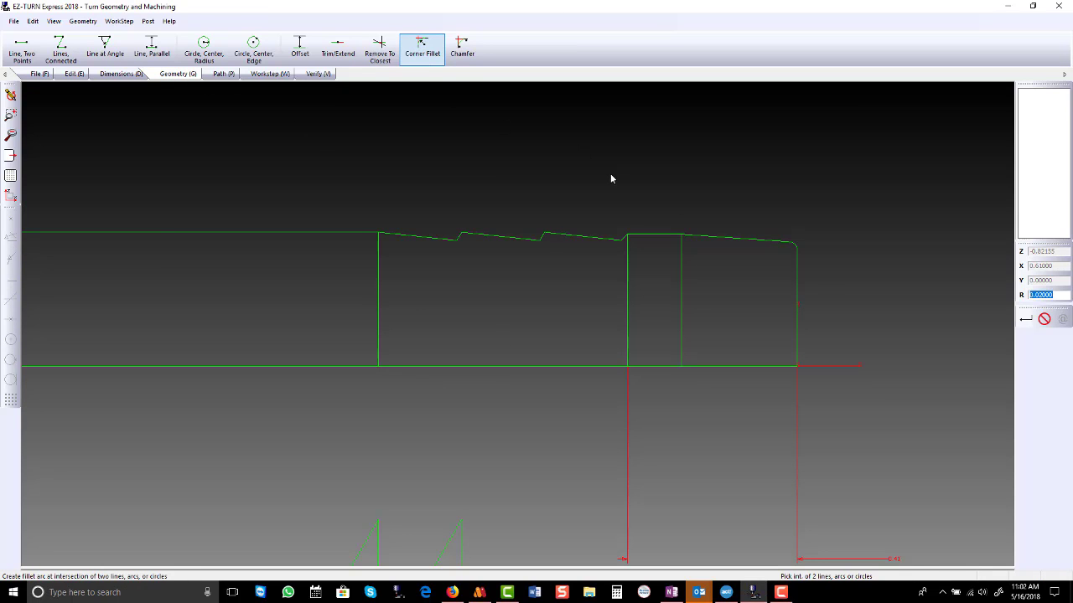
pyautogui.write('.015')
pyautogui.scroll(3, 621, 236)
pyautogui.scroll(3, 624, 238)
pyautogui.click(671, 261)
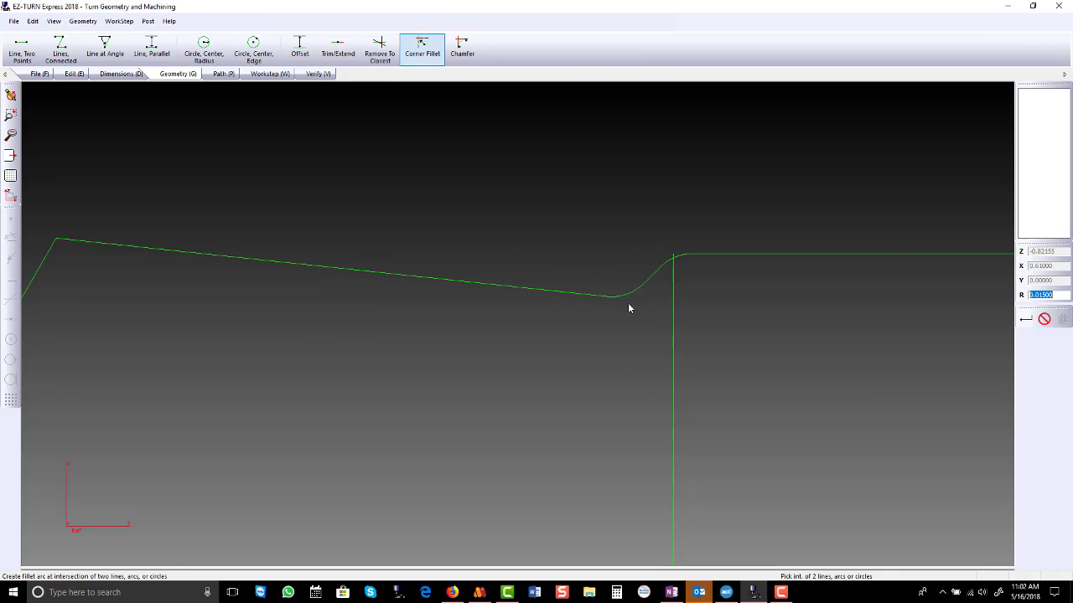
pyautogui.scroll(-4, 836, 243)
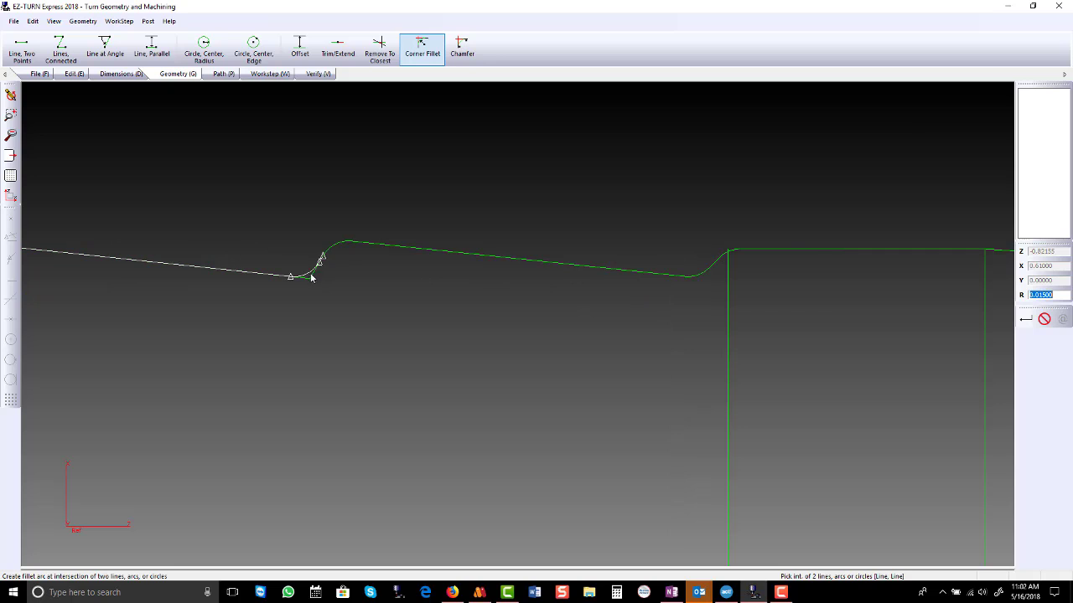
pyautogui.click(310, 278)
pyautogui.scroll(-3, 742, 261)
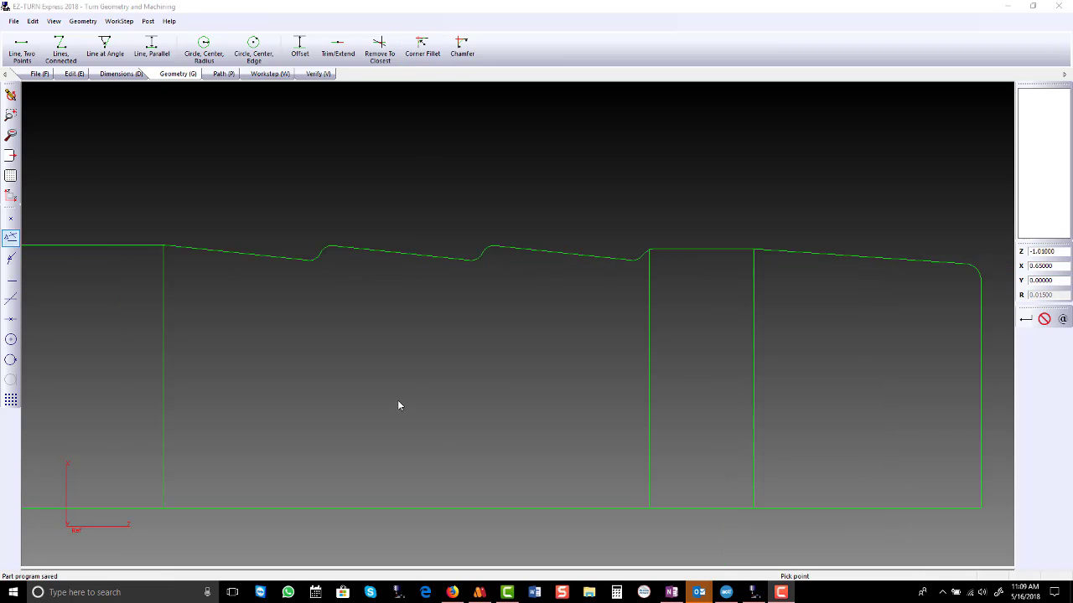
pyautogui.scroll(-1, 708, 314)
pyautogui.scroll(-2, 801, 283)
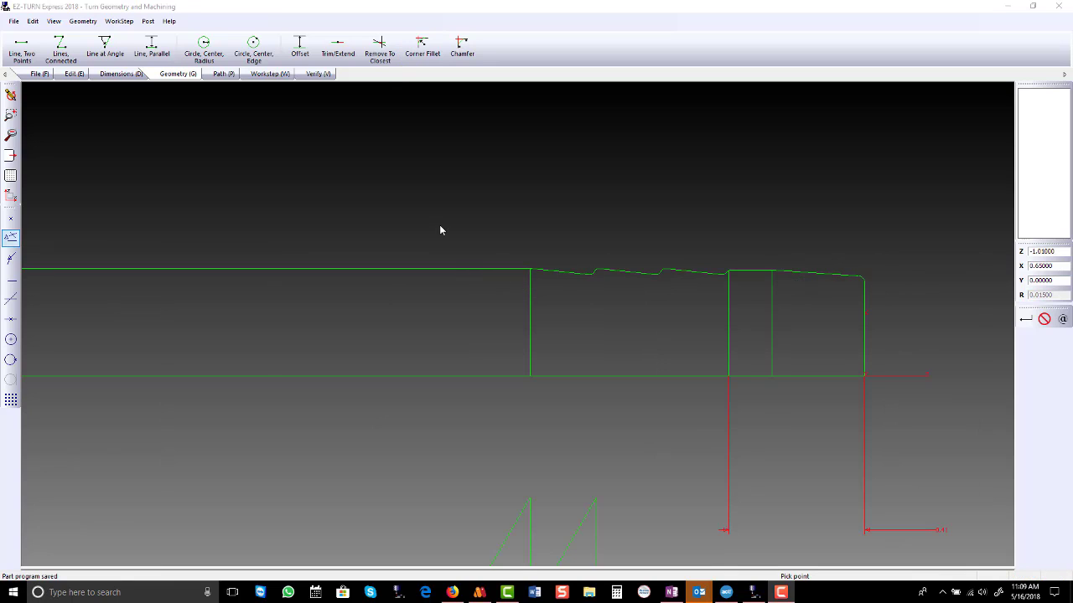
# Draw a vertical line from the reference, an offset copy of it, and a vertical line at Z -1.85.
pyautogui.click(104, 48)
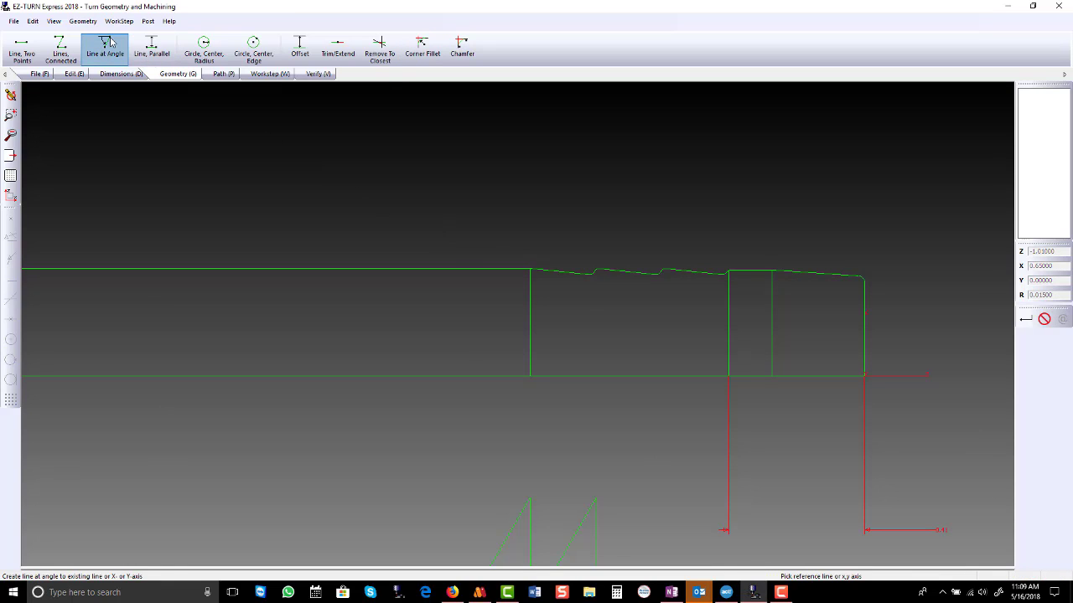
pyautogui.click(537, 317)
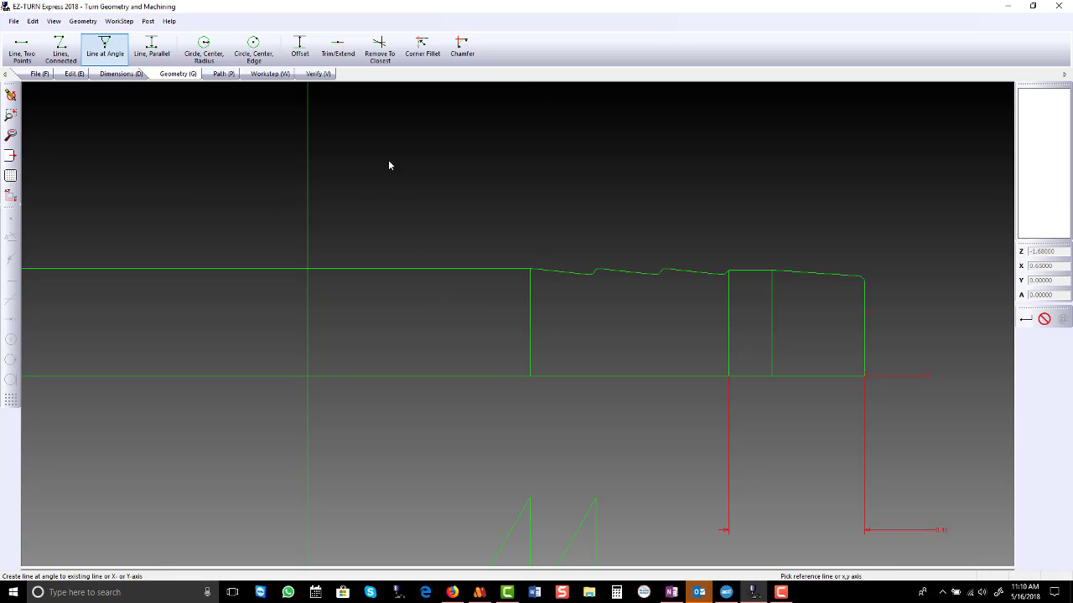
pyautogui.click(299, 48)
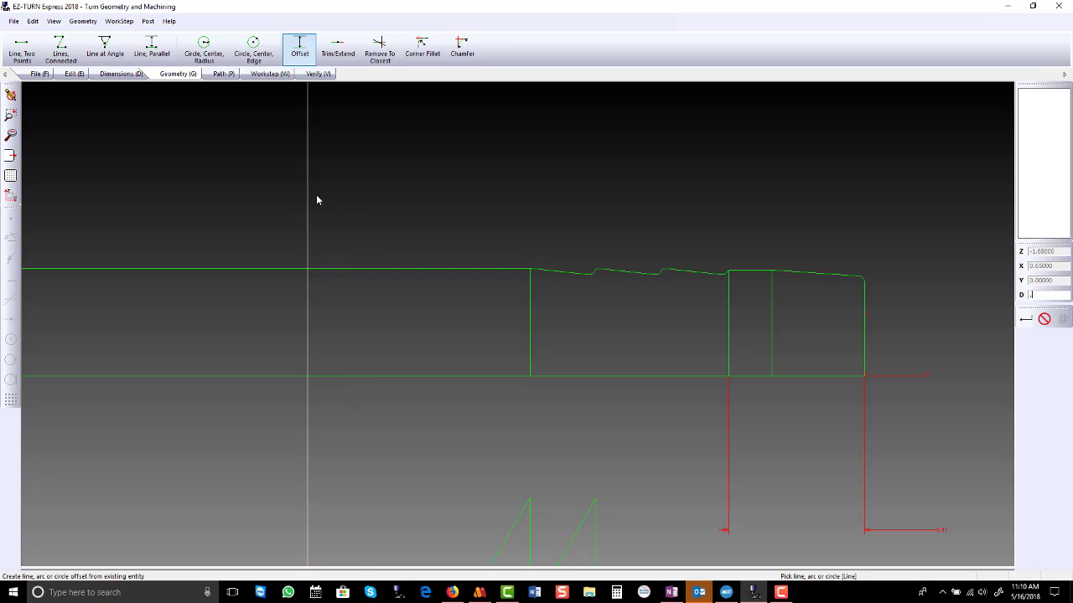
pyautogui.click(316, 200)
pyautogui.click(105, 48)
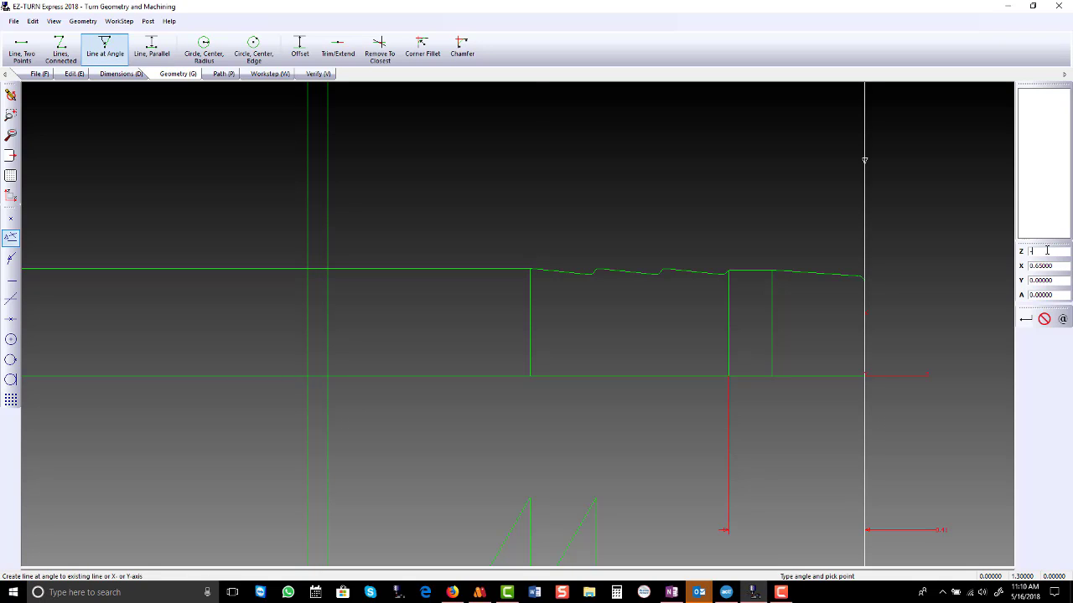
pyautogui.write('-1.85')
pyautogui.press('Return')
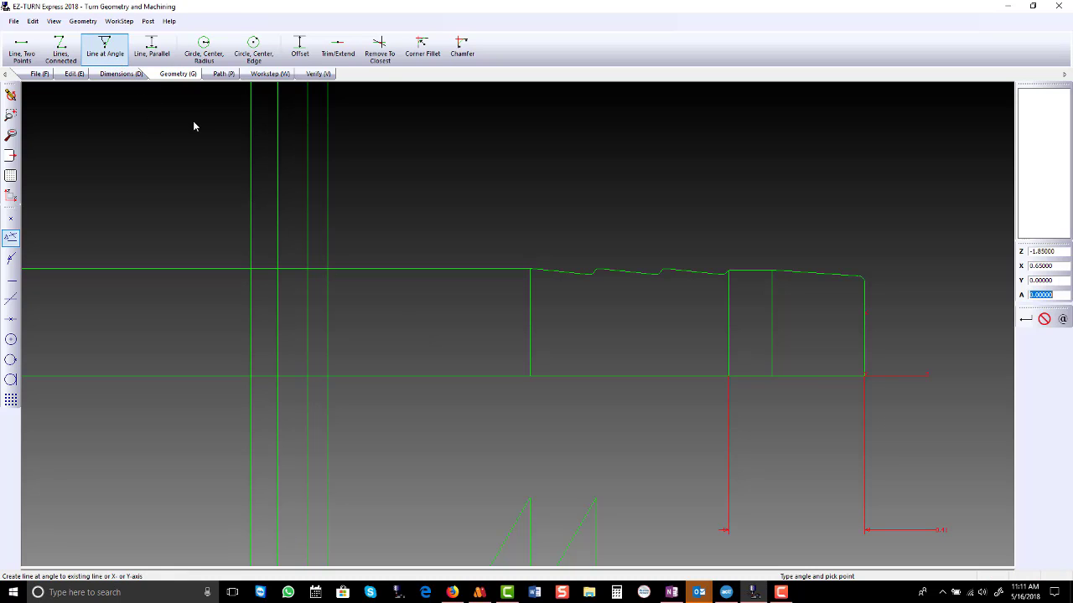
# Add a horizontal line at X 0.75 referenced from the part's top line.
pyautogui.click(348, 270)
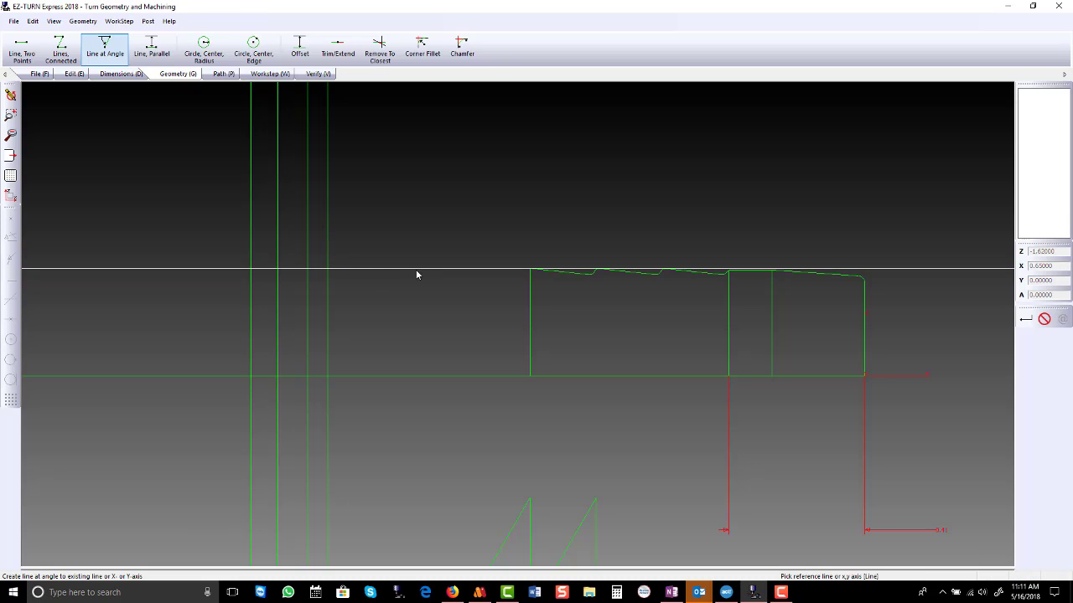
pyautogui.click(441, 277)
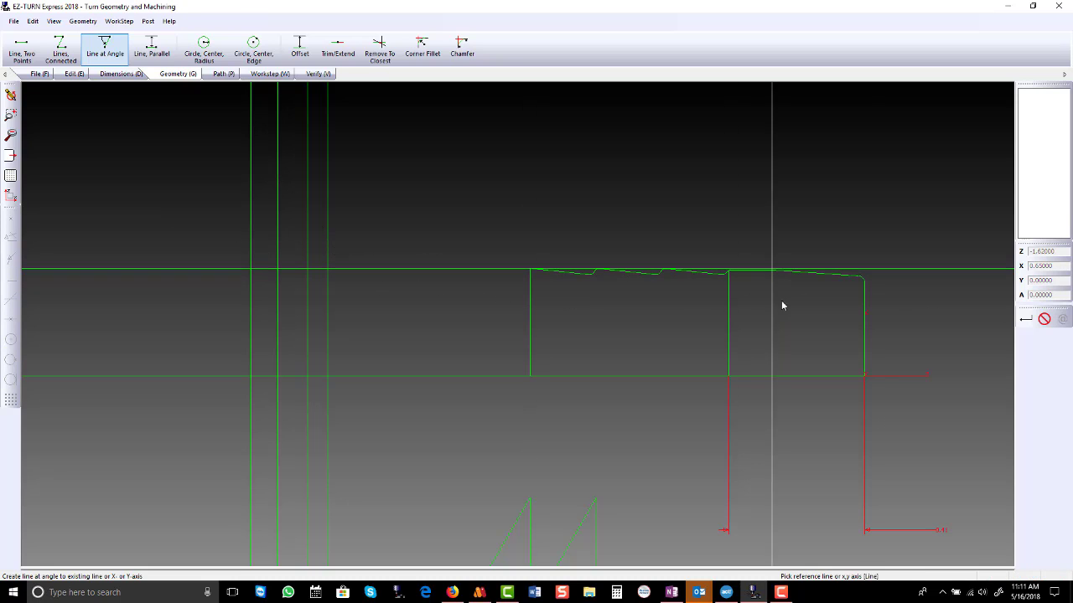
pyautogui.doubleClick(1041, 267)
pyautogui.write('1')
pyautogui.press('BackSpace')
pyautogui.write('.75')
pyautogui.press('Return')
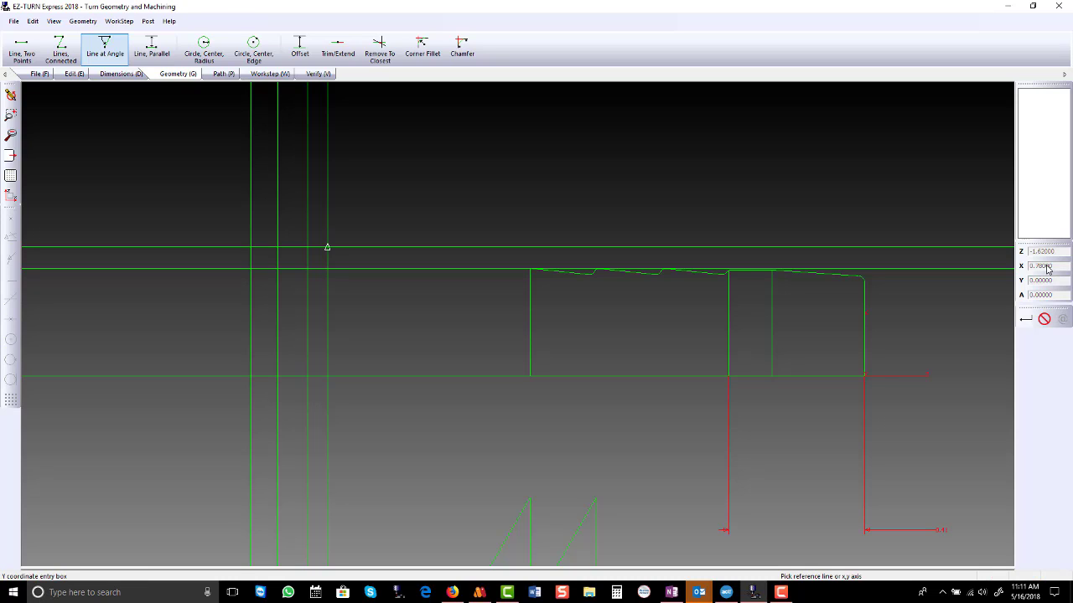
# Add a second horizontal line at X 0.88 from the new line.
pyautogui.click(751, 248)
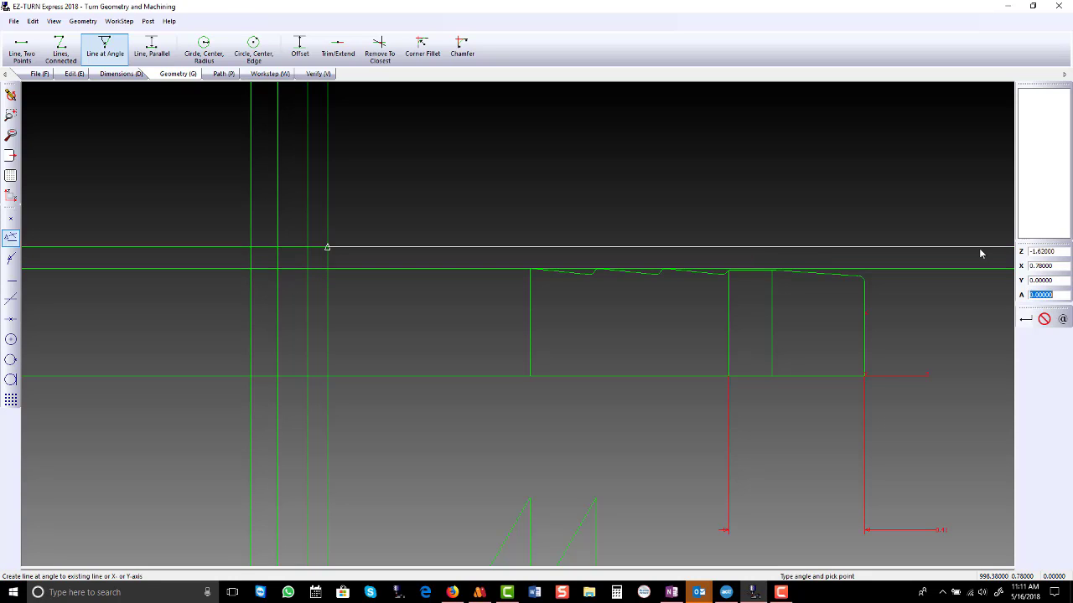
pyautogui.click(1049, 265)
pyautogui.write('0.88')
pyautogui.press('Return')
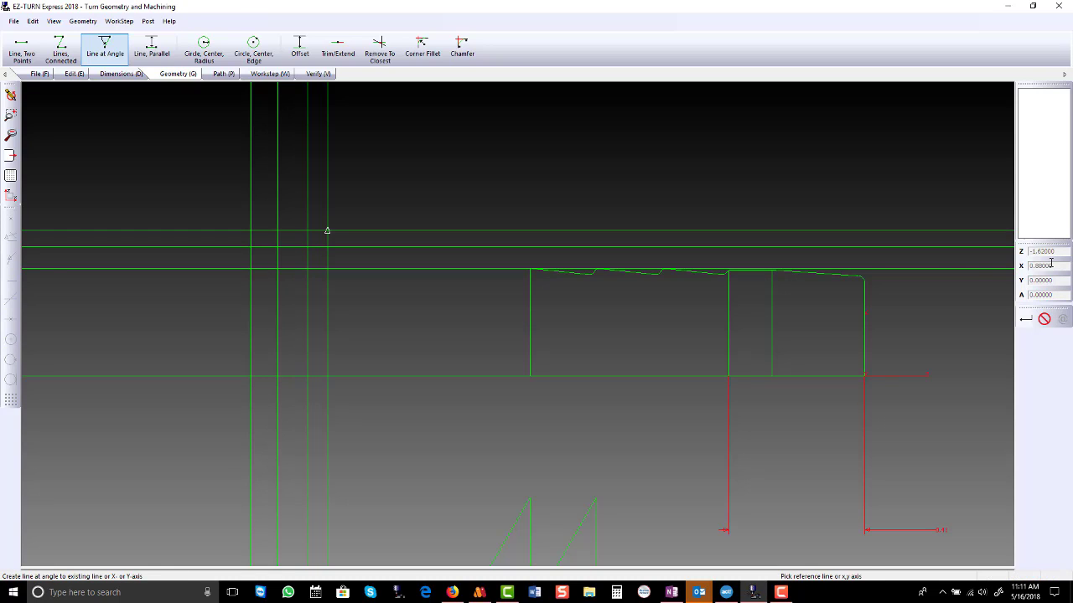
pyautogui.click(380, 49)
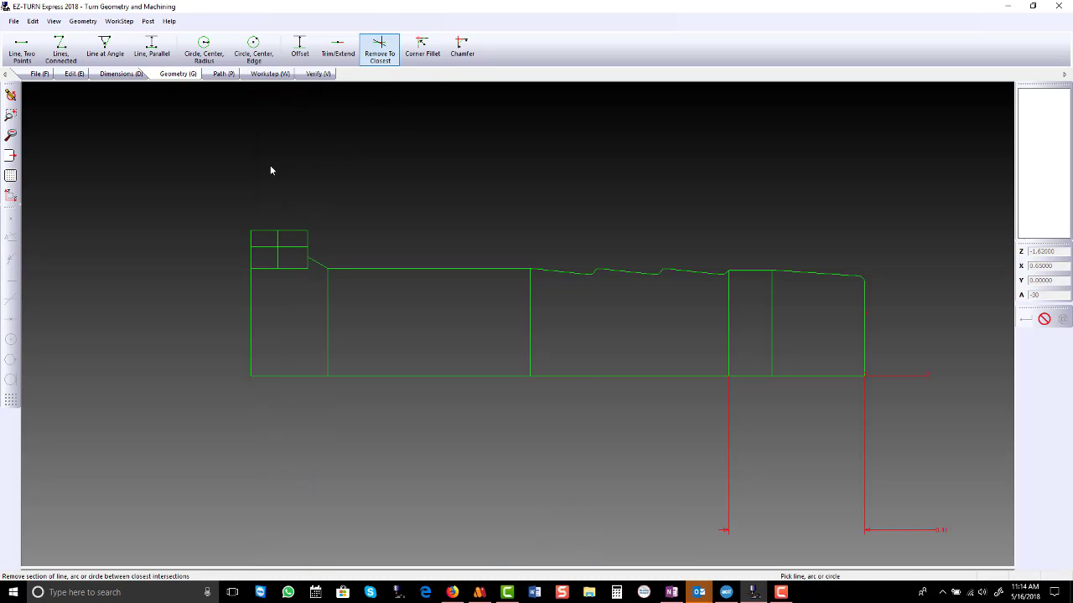
# Chamfer the construction box's top-right corner.
pyautogui.click(461, 48)
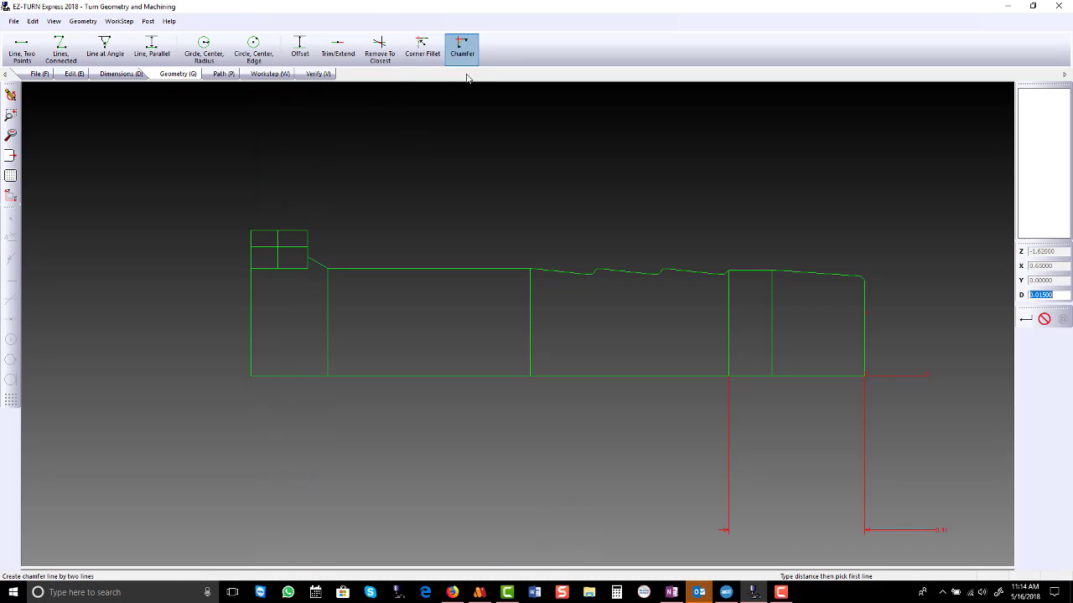
pyautogui.write('.02')
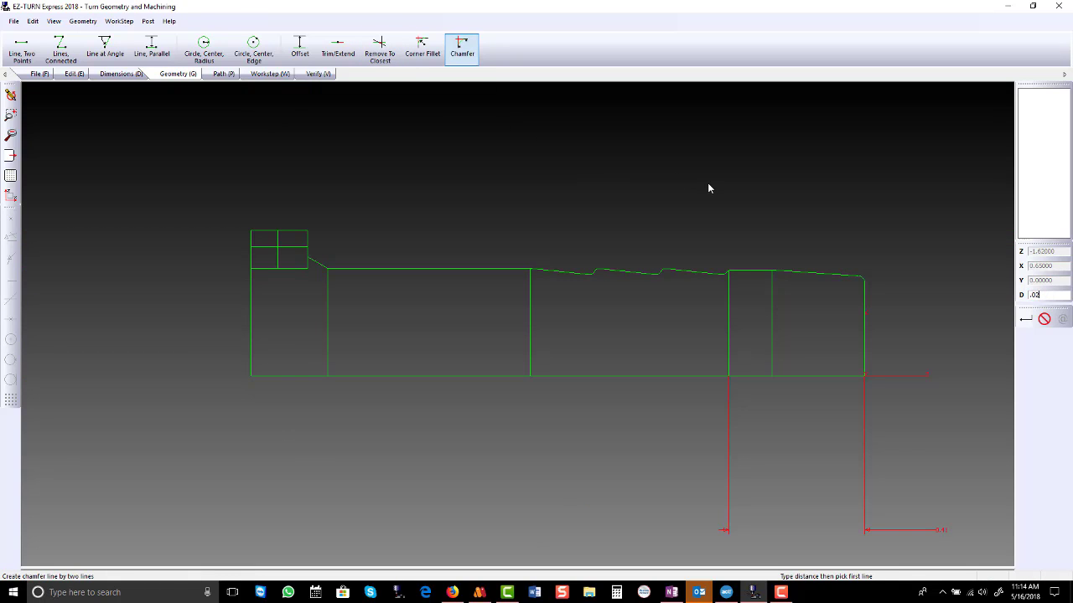
pyautogui.click(300, 232)
pyautogui.click(306, 236)
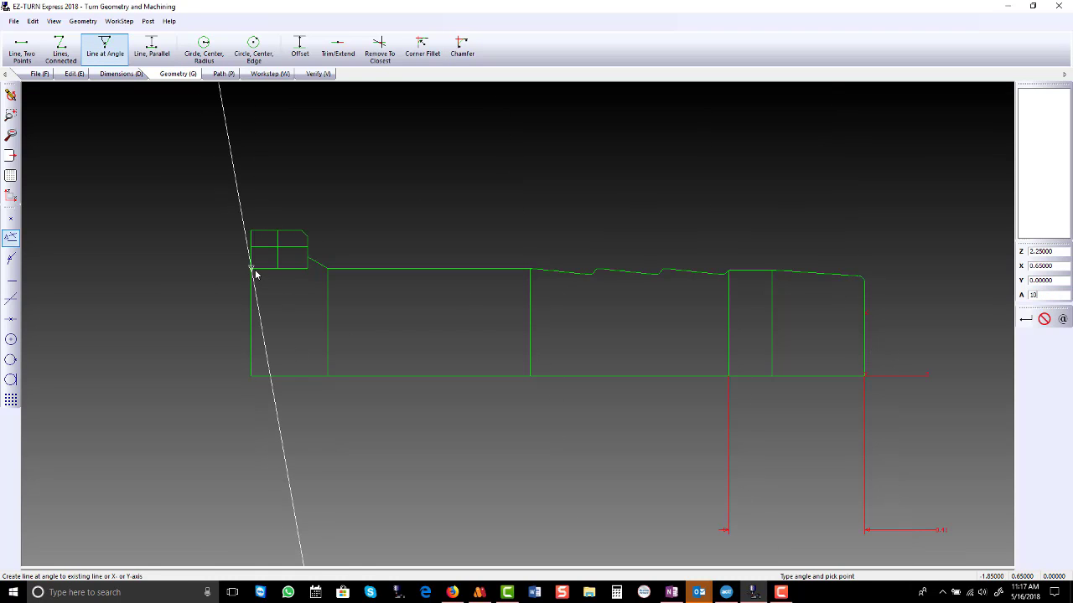
# Draw the 10° slanted face through the part's top-left corner and trim the box's top line.
pyautogui.click(255, 275)
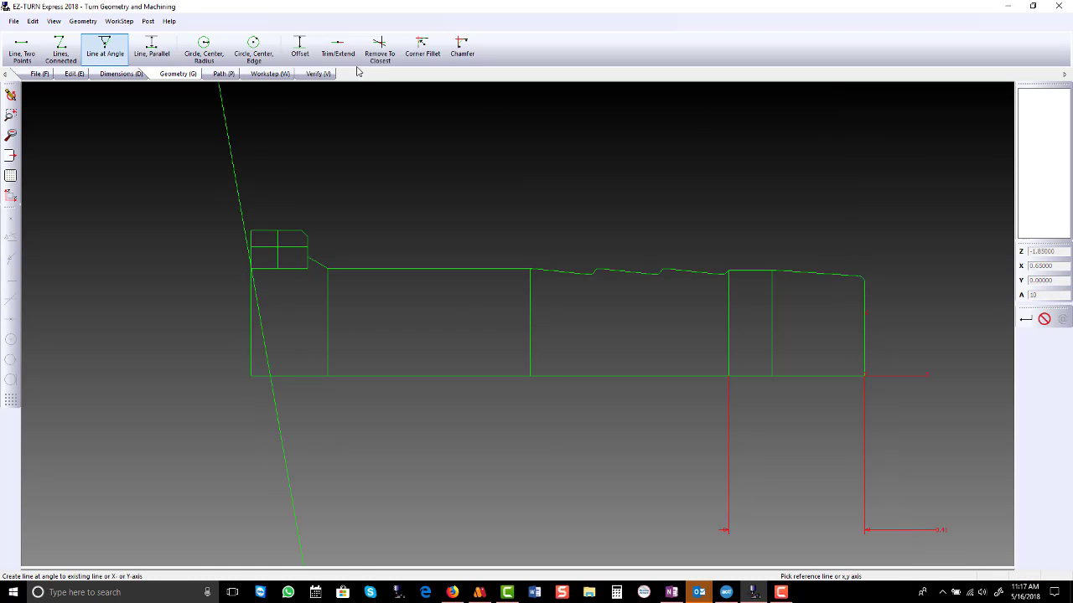
pyautogui.click(338, 48)
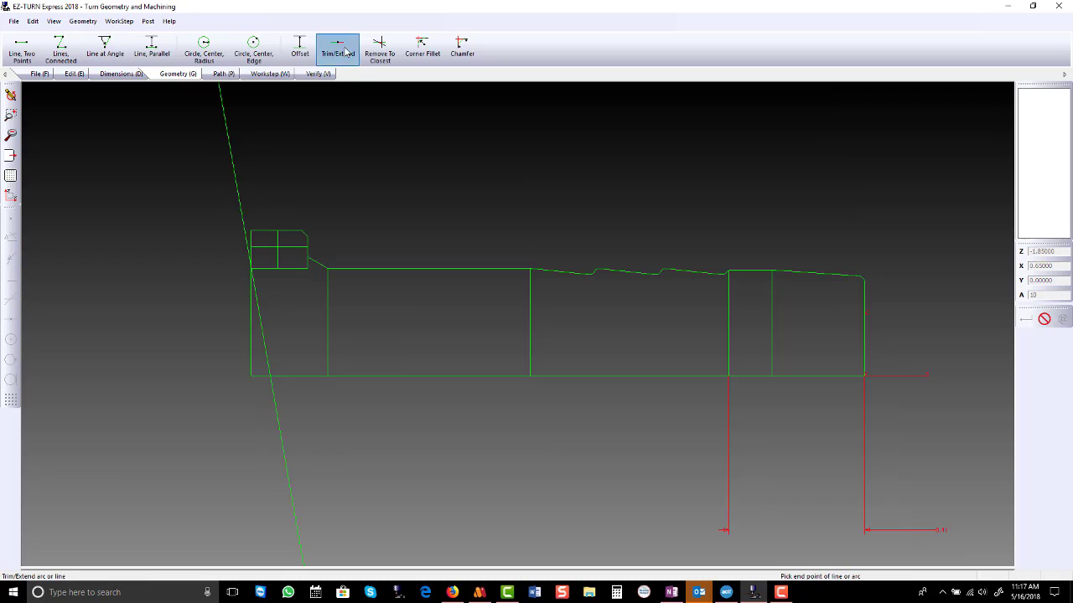
pyautogui.click(250, 230)
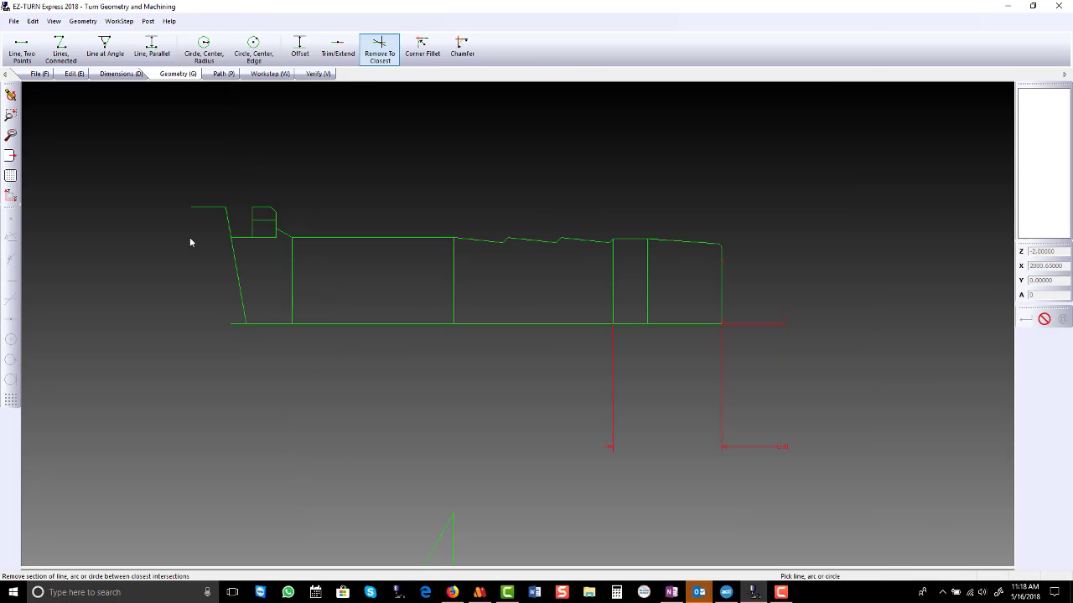
pyautogui.click(105, 47)
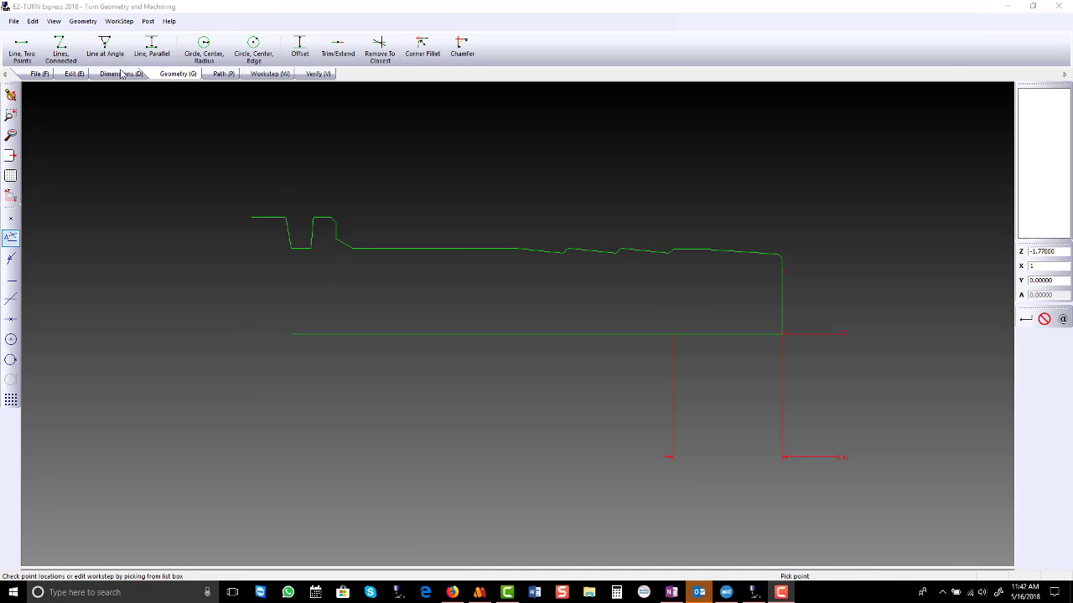
# Add a 0° horizontal line off the top edge, extend the slanted line, and remove excess sections.
pyautogui.click(107, 49)
pyautogui.click(274, 211)
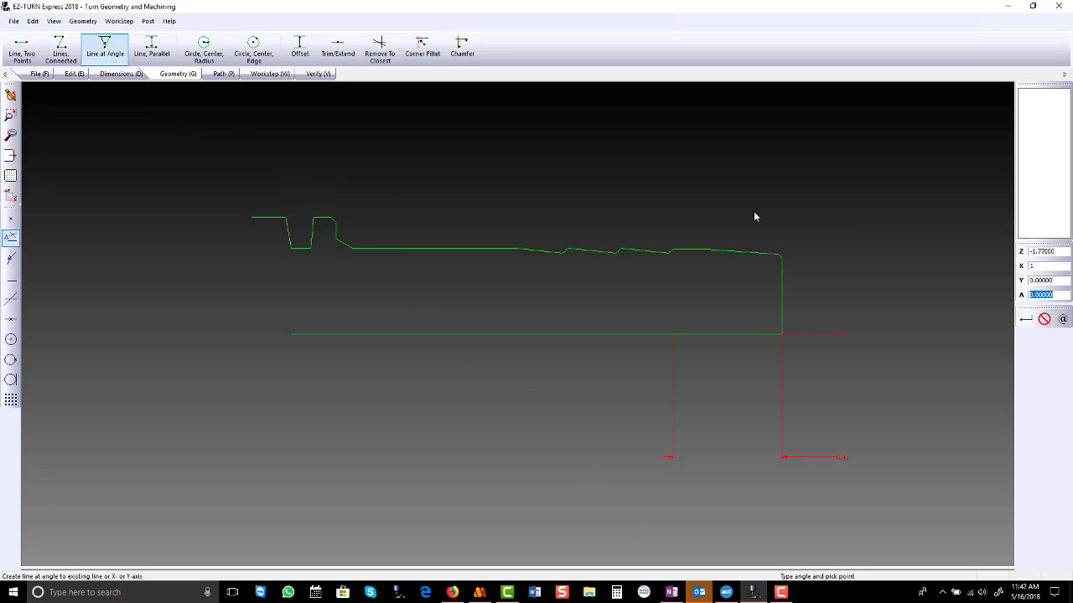
pyautogui.click(1025, 318)
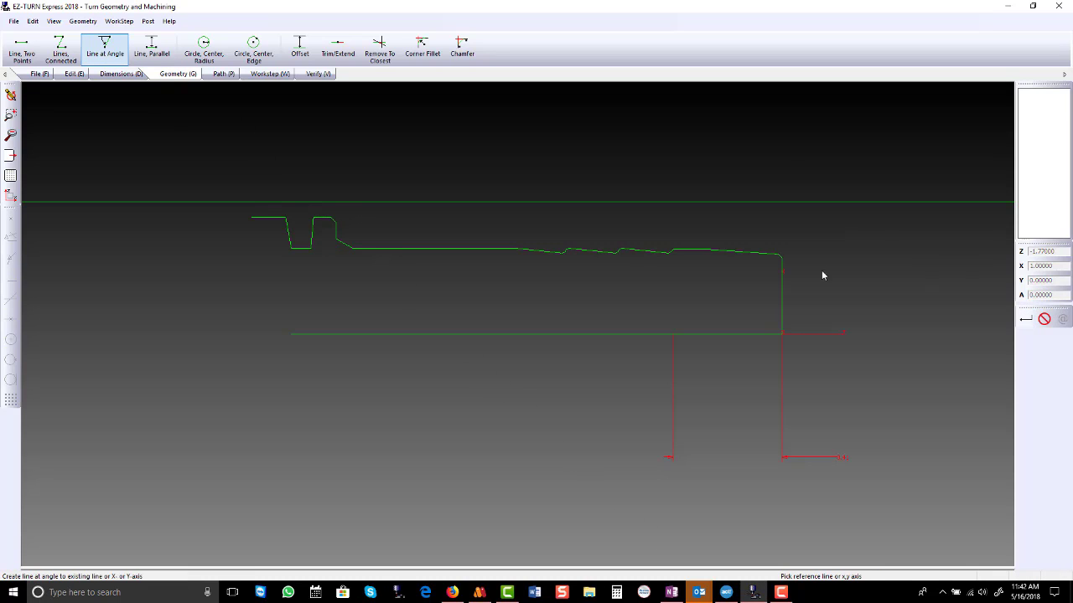
pyautogui.click(337, 48)
pyautogui.click(282, 192)
pyautogui.click(380, 48)
pyautogui.click(266, 131)
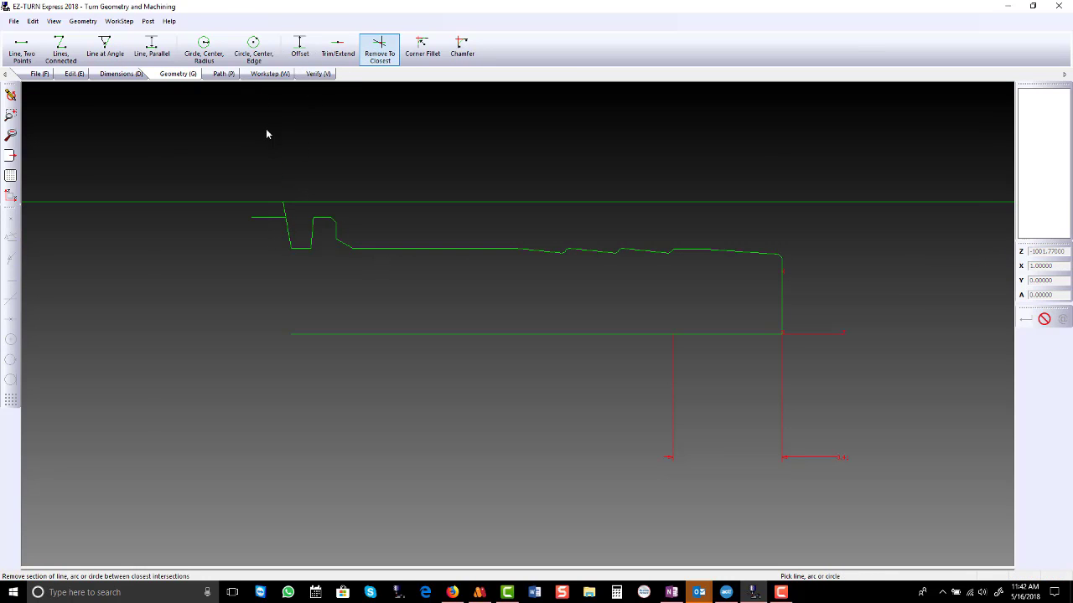
pyautogui.click(253, 223)
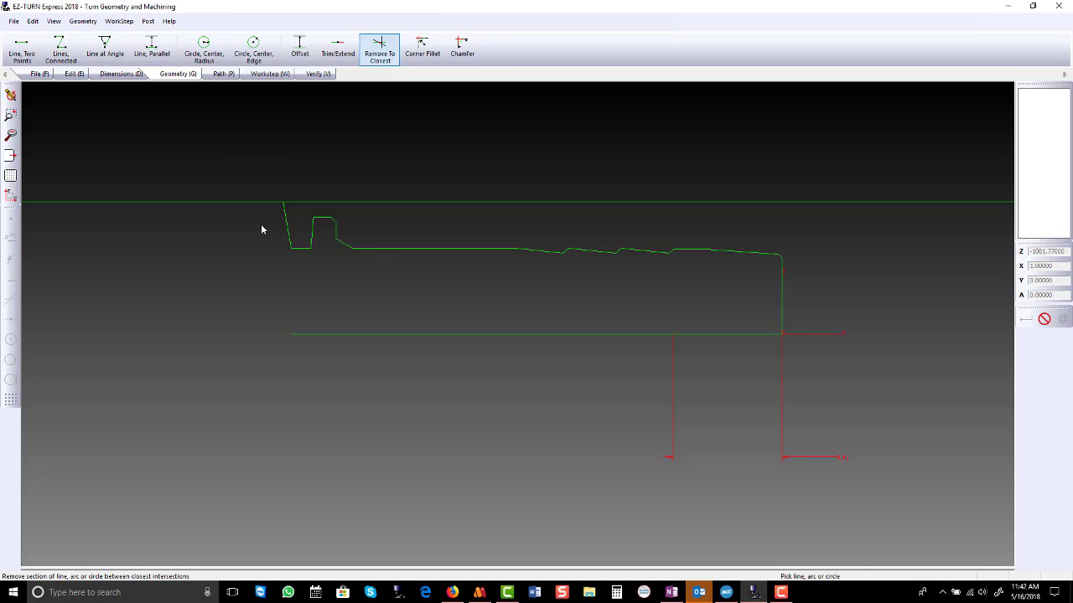
pyautogui.click(340, 203)
# Draw a helper vertical line at X 0, then remove the top-line overrun, stub and helper.
pyautogui.click(22, 49)
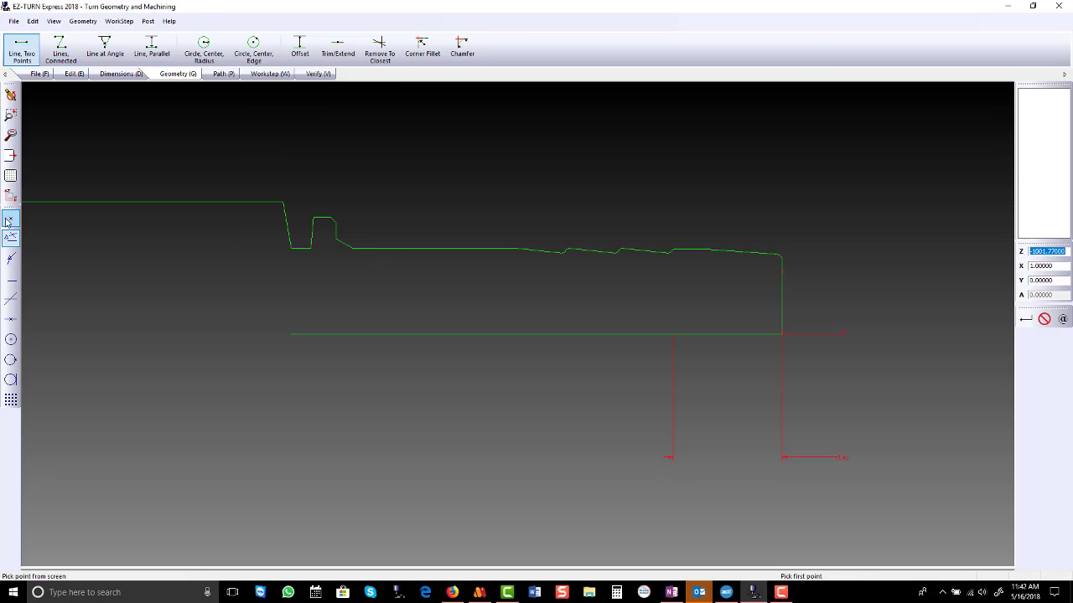
pyautogui.click(238, 174)
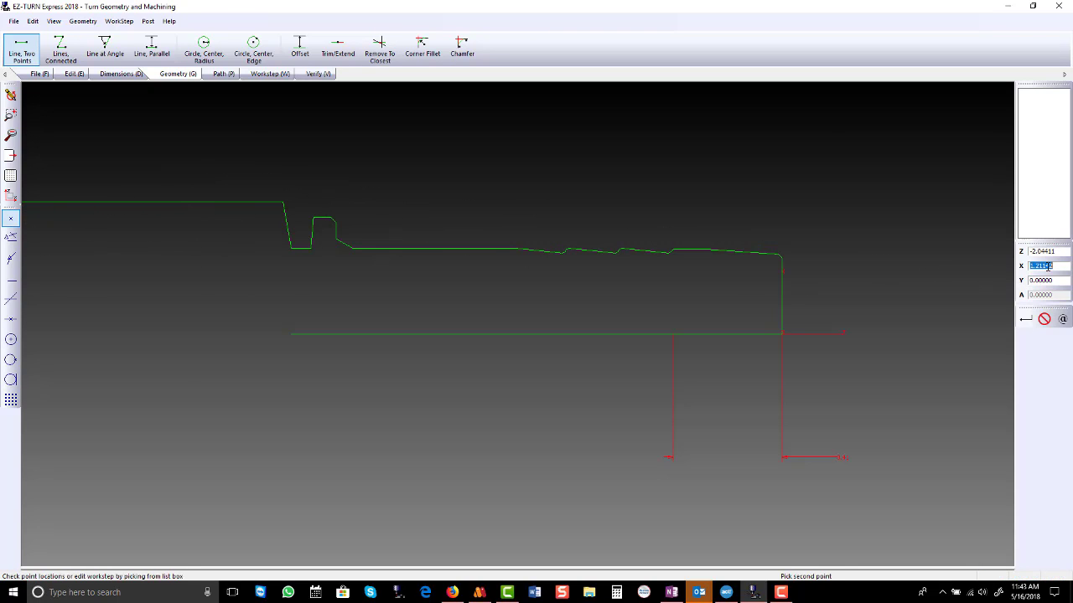
pyautogui.write('0')
pyautogui.press('Return')
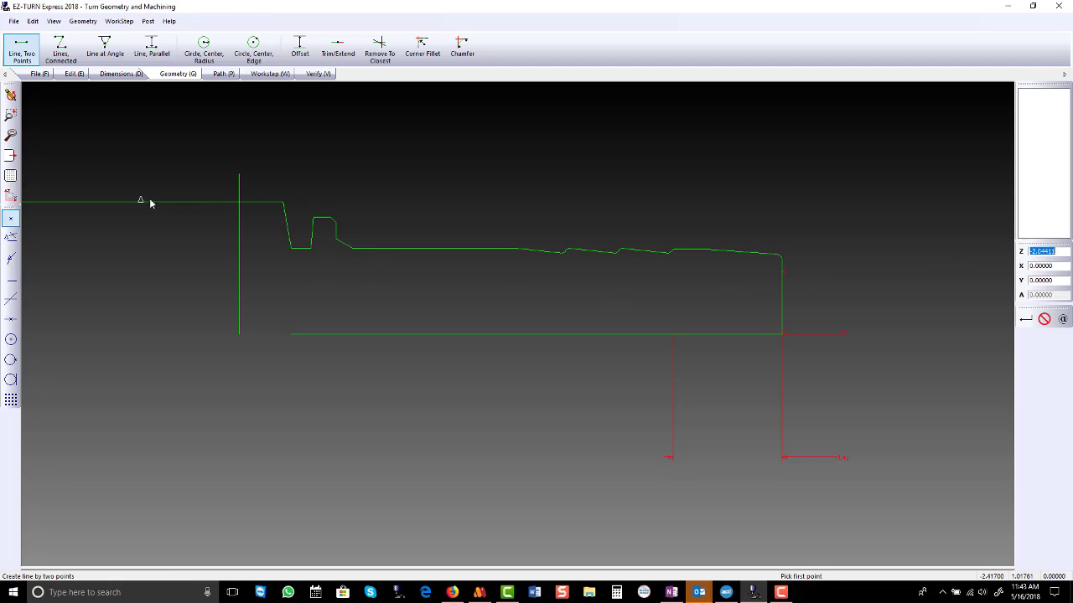
pyautogui.click(379, 48)
pyautogui.click(245, 177)
pyautogui.click(186, 201)
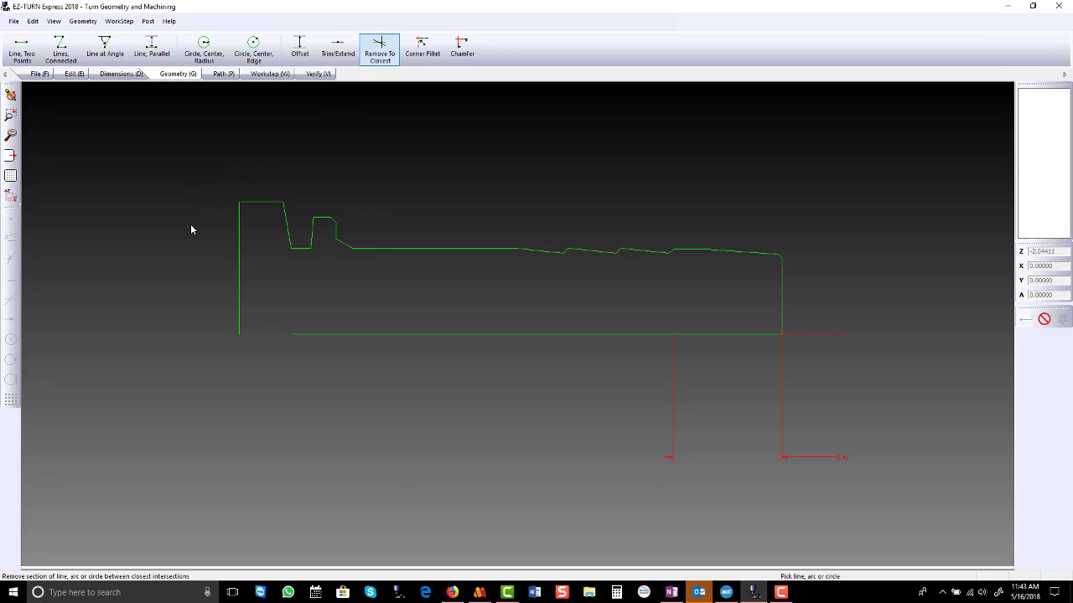
pyautogui.click(218, 276)
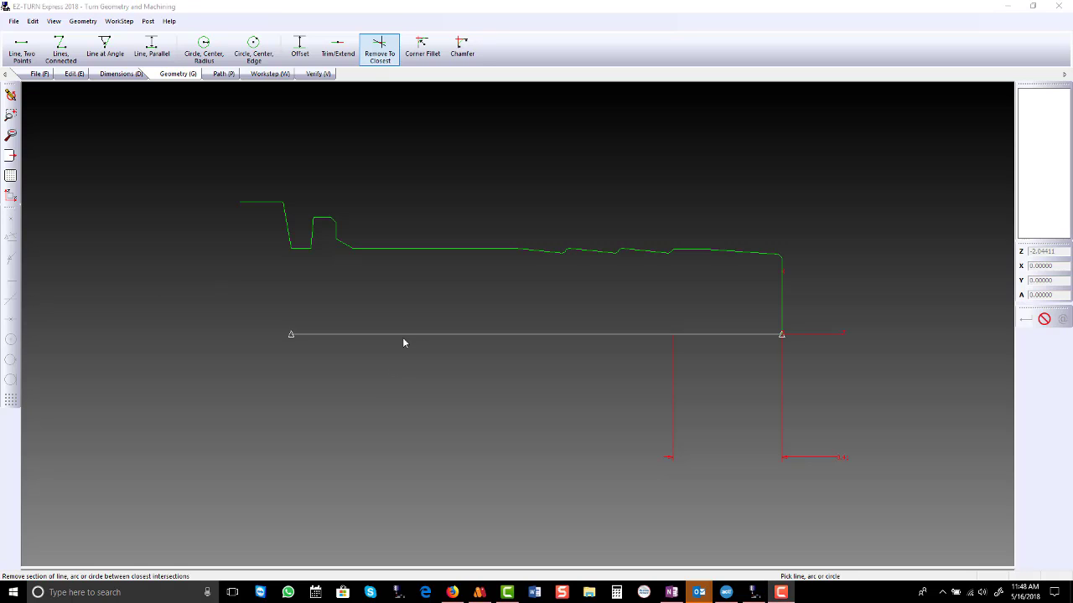
# Extend the shoulder line left over the groove and the flat line right over the bumps.
pyautogui.click(338, 47)
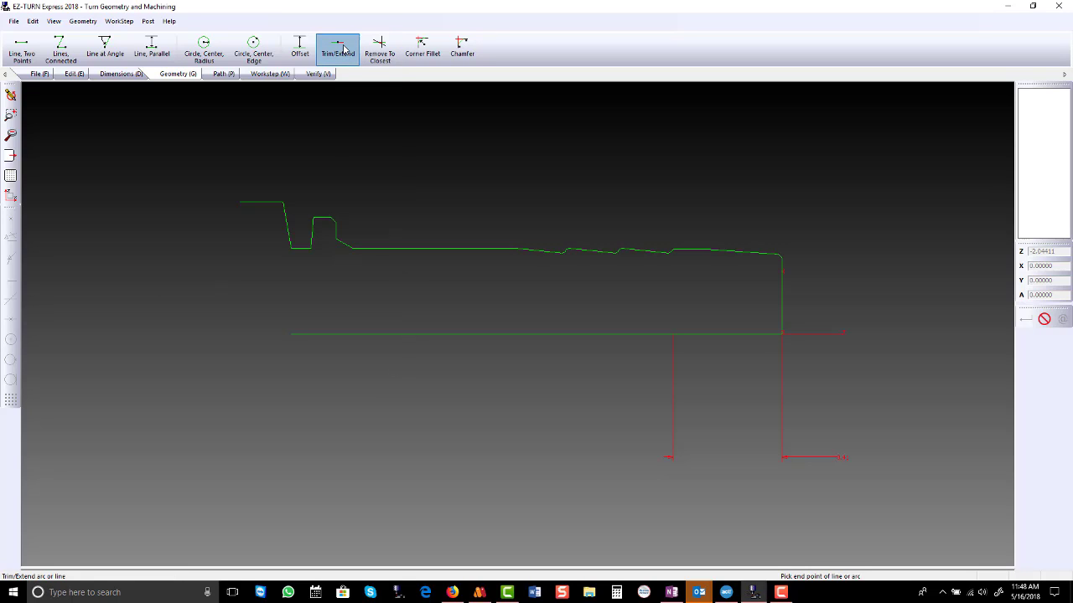
pyautogui.click(322, 220)
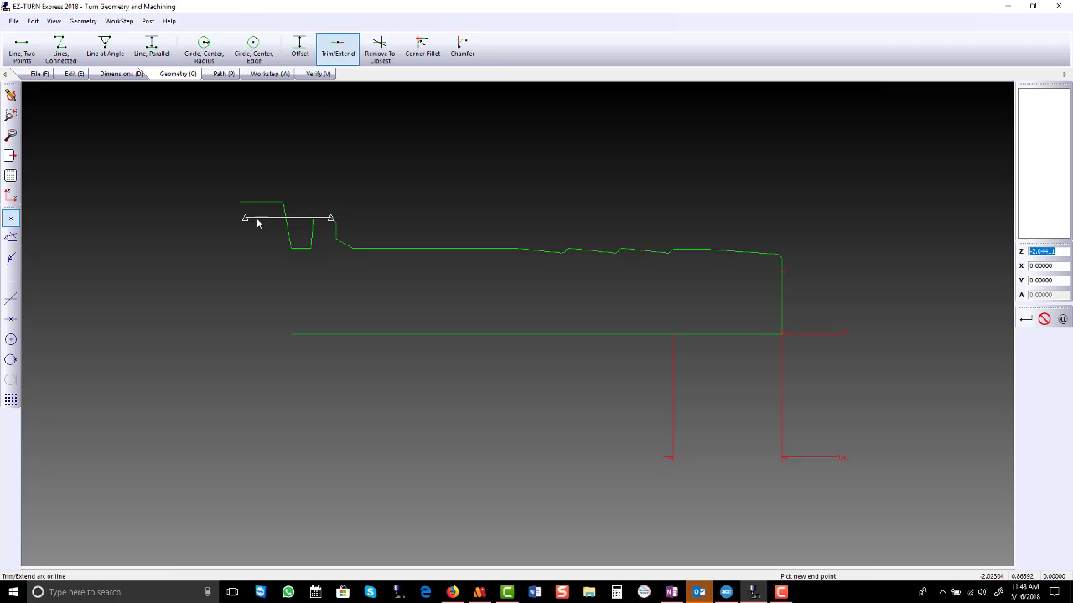
pyautogui.click(268, 218)
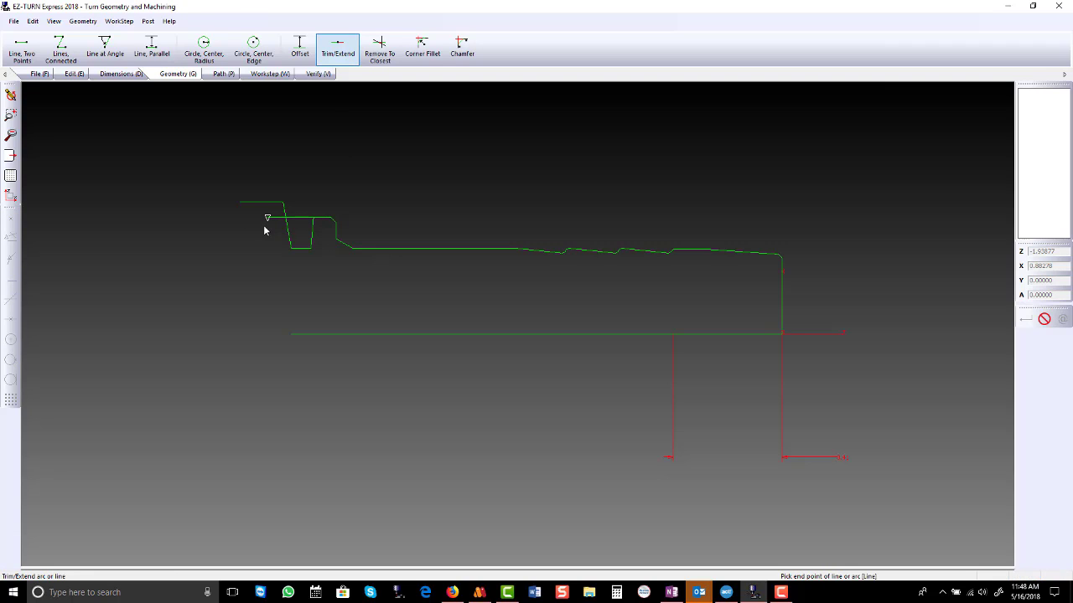
pyautogui.click(508, 249)
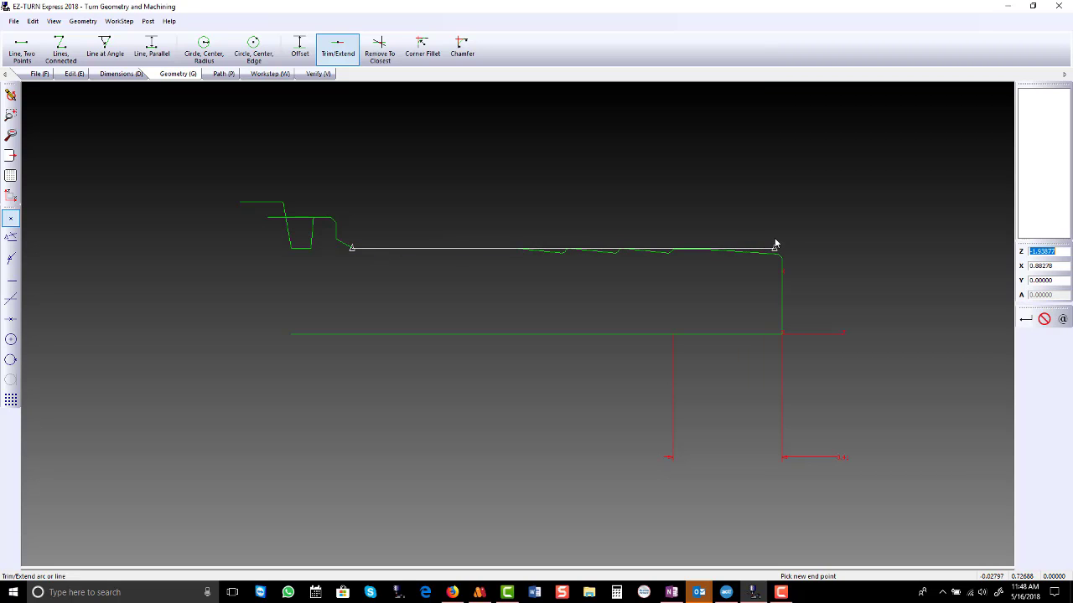
pyautogui.scroll(6, 738, 247)
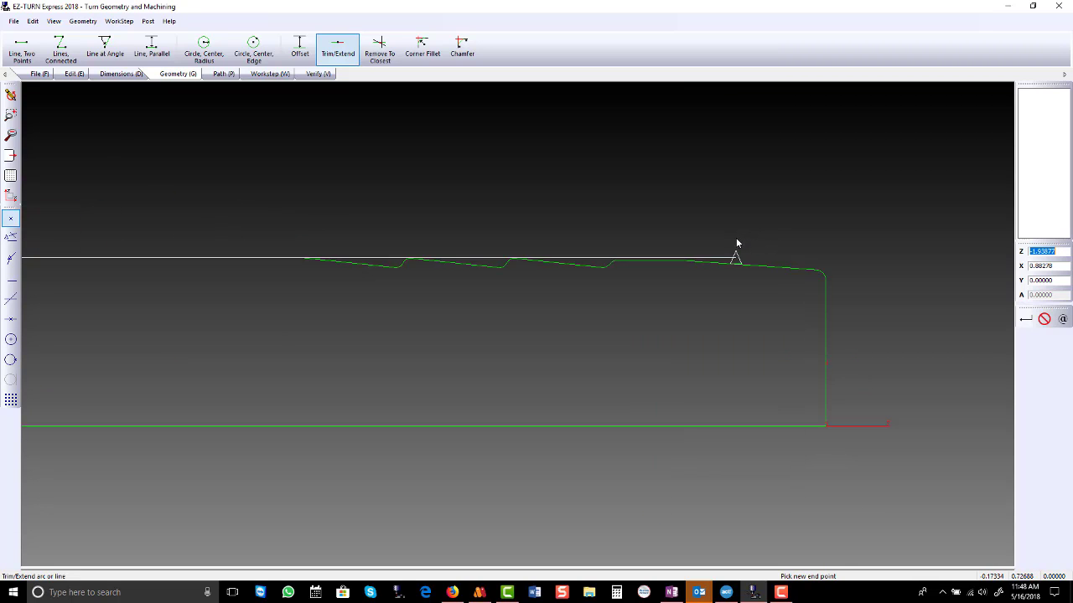
pyautogui.click(657, 260)
# Join the extended flat line's end down to the profile with an endpoint-snapped line.
pyautogui.click(21, 48)
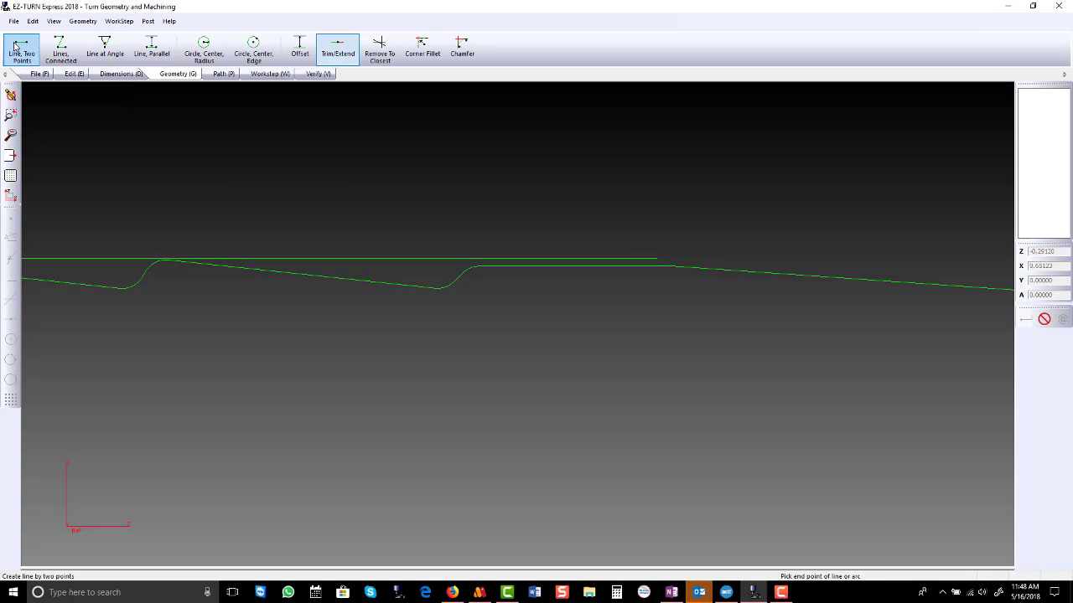
pyautogui.click(10, 237)
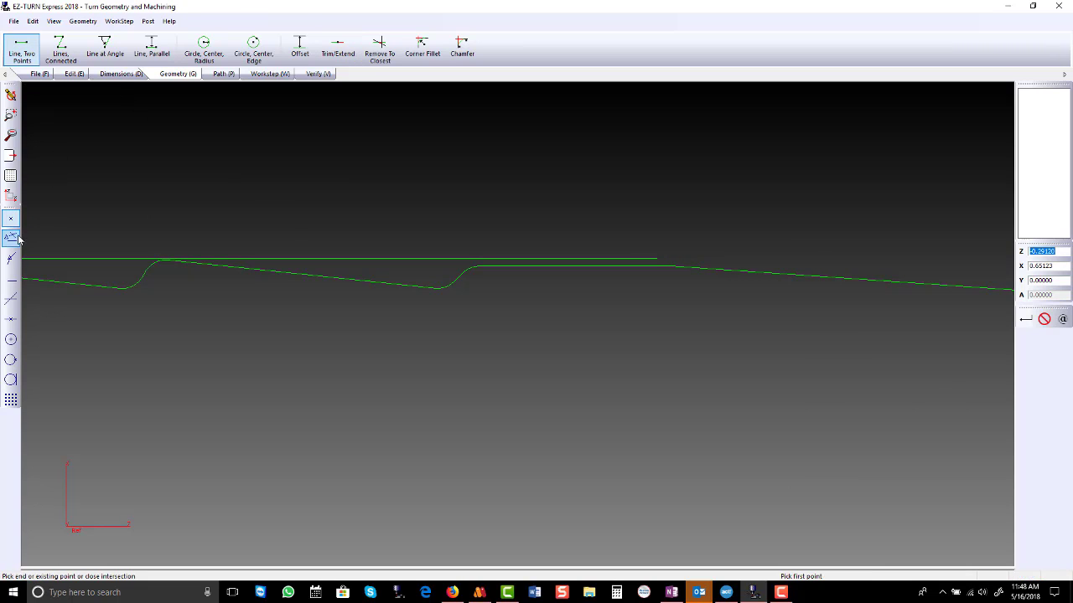
pyautogui.click(658, 261)
pyautogui.click(670, 267)
pyautogui.scroll(-1, 578, 204)
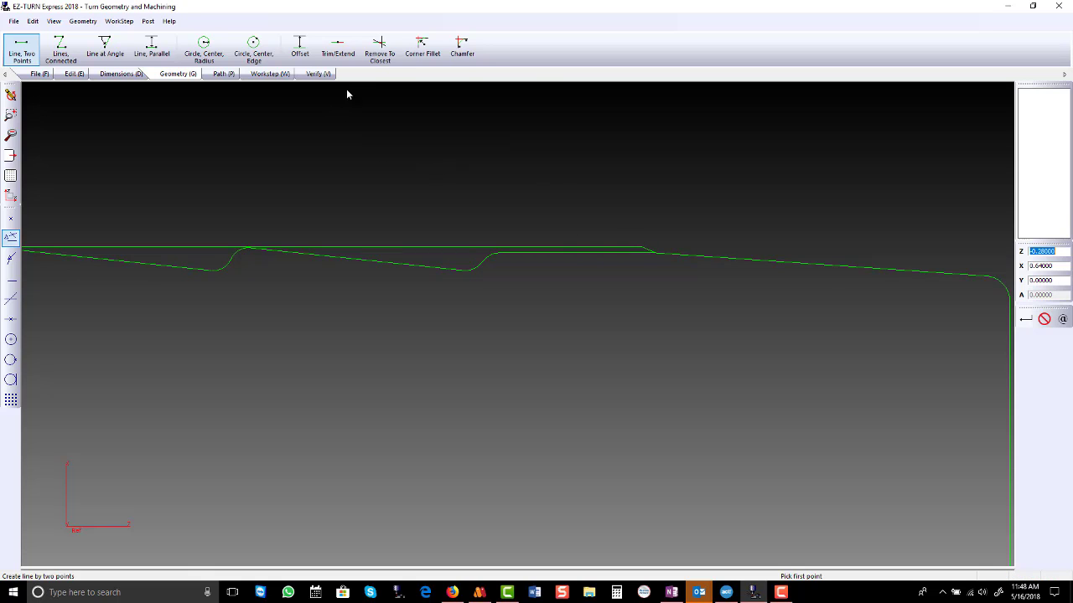
# Trim the top line back to end at Z -0.40379 and join it down to the profile.
pyautogui.click(379, 48)
pyautogui.click(655, 242)
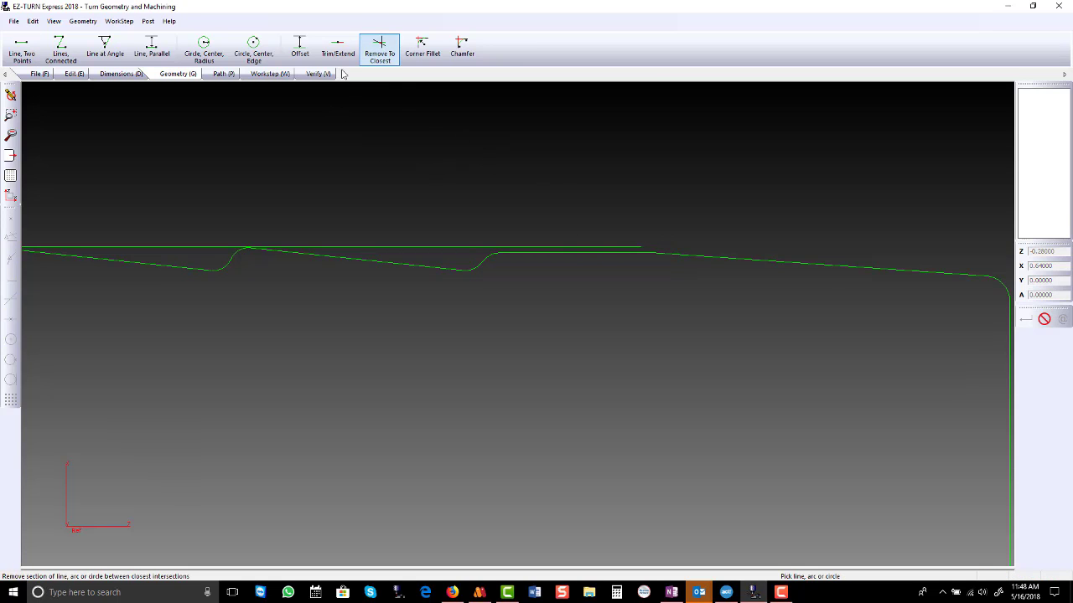
pyautogui.click(339, 52)
pyautogui.click(627, 245)
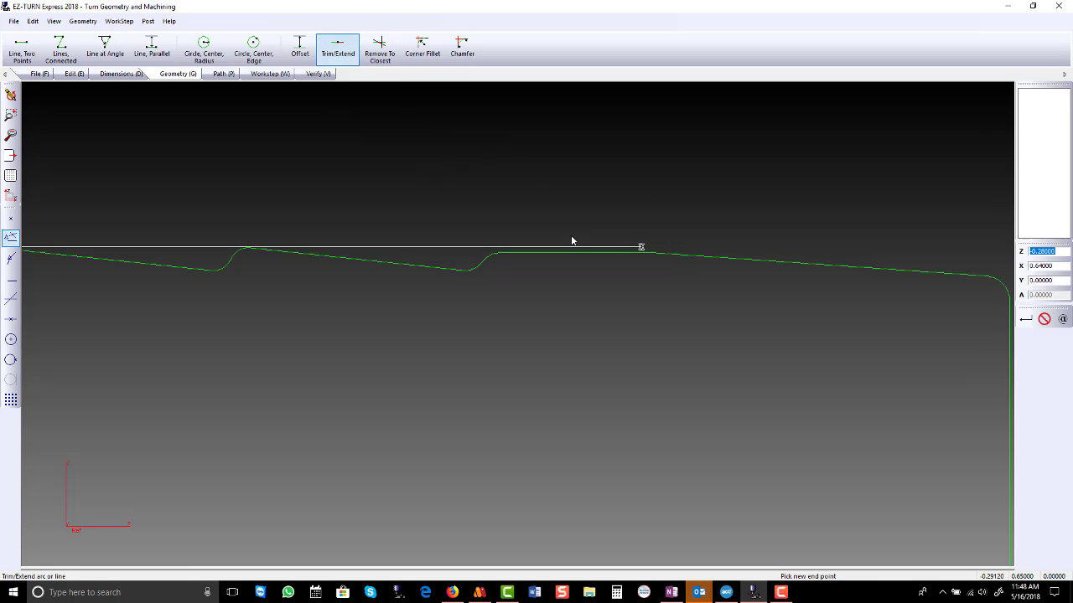
pyautogui.click(500, 246)
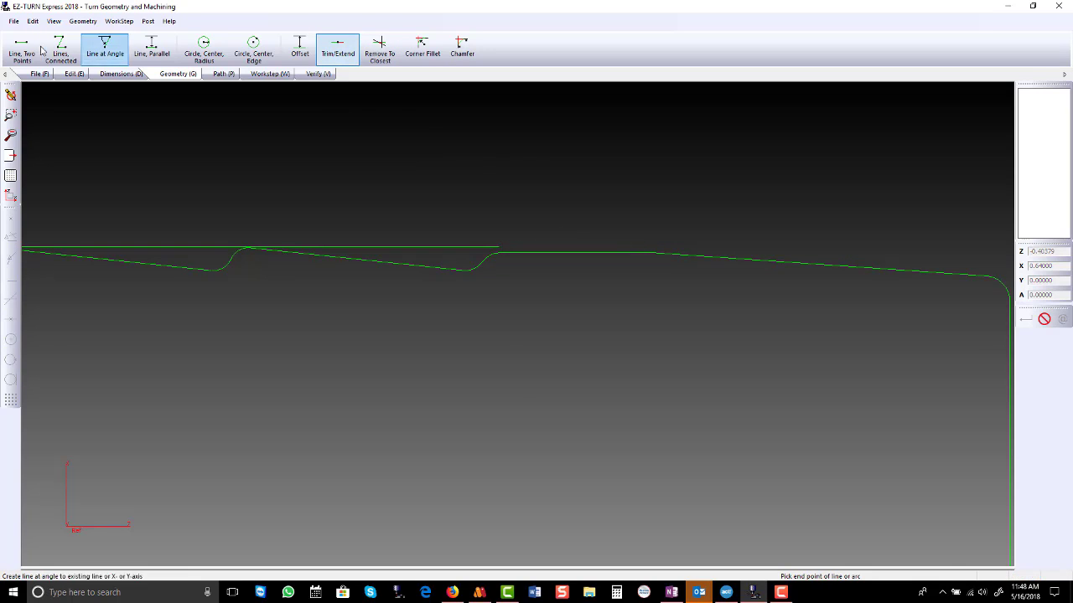
pyautogui.click(23, 49)
pyautogui.click(498, 249)
pyautogui.click(499, 252)
pyautogui.scroll(-3, 624, 172)
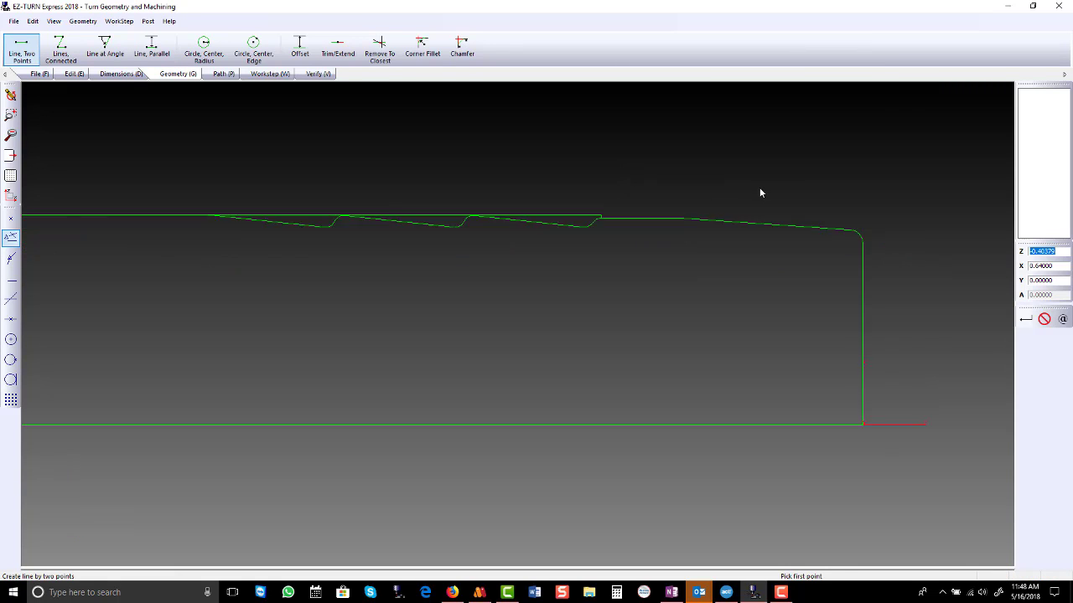
pyautogui.scroll(-4, 779, 197)
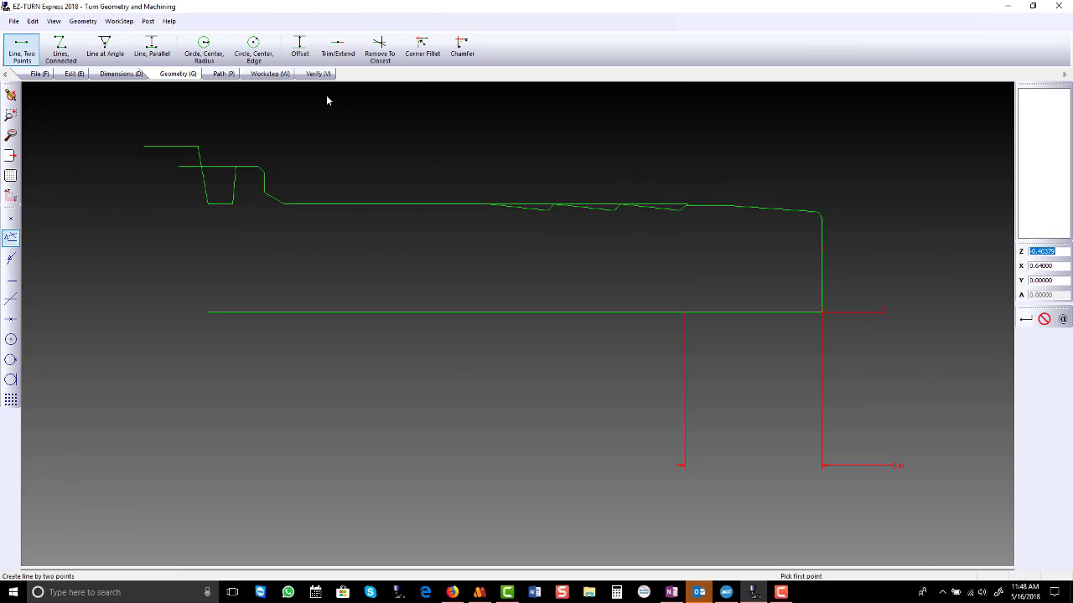
# Create a new turning workstep named 'rough'.
pyautogui.click(271, 77)
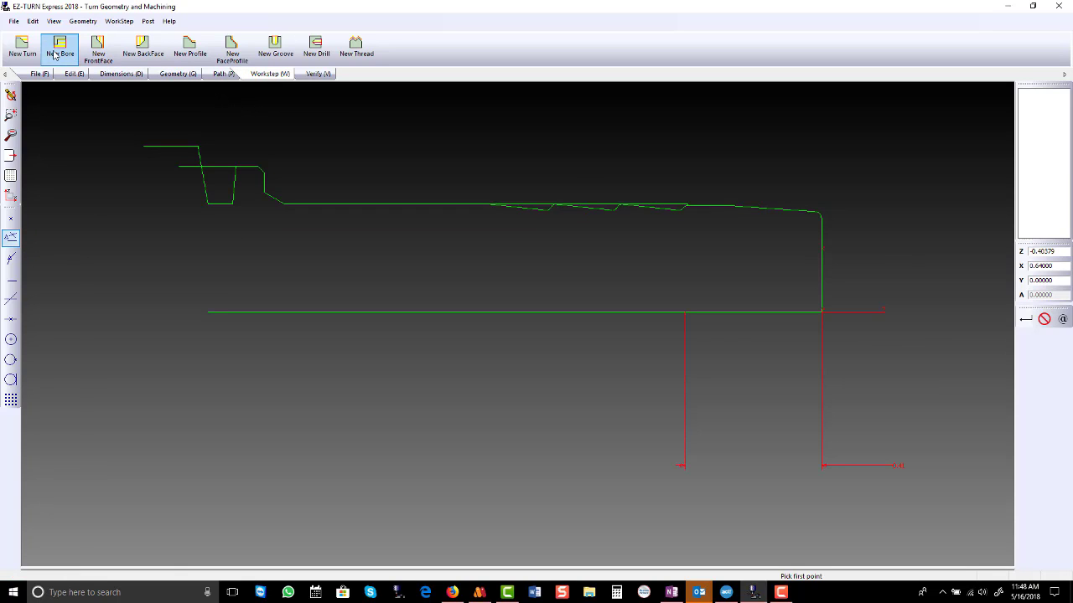
pyautogui.click(23, 46)
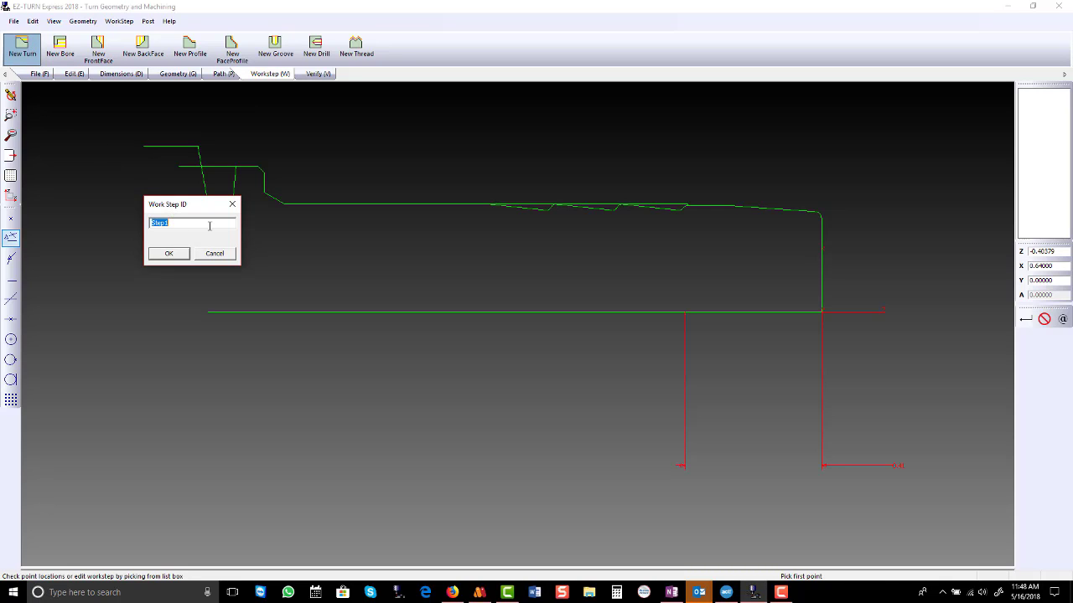
pyautogui.write('rough')
pyautogui.press('Return')
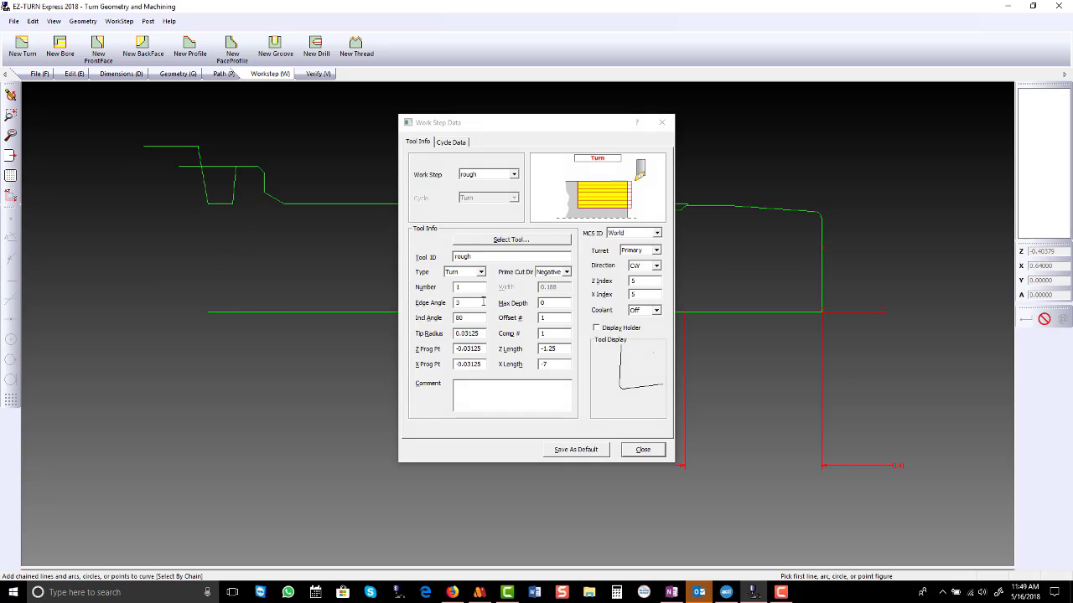
# Set the tool tip radius to 0.015 and Z and X program points to -0.015.
pyautogui.moveTo(483, 333); pyautogui.dragTo(425, 345)
pyautogui.press('BackSpace')
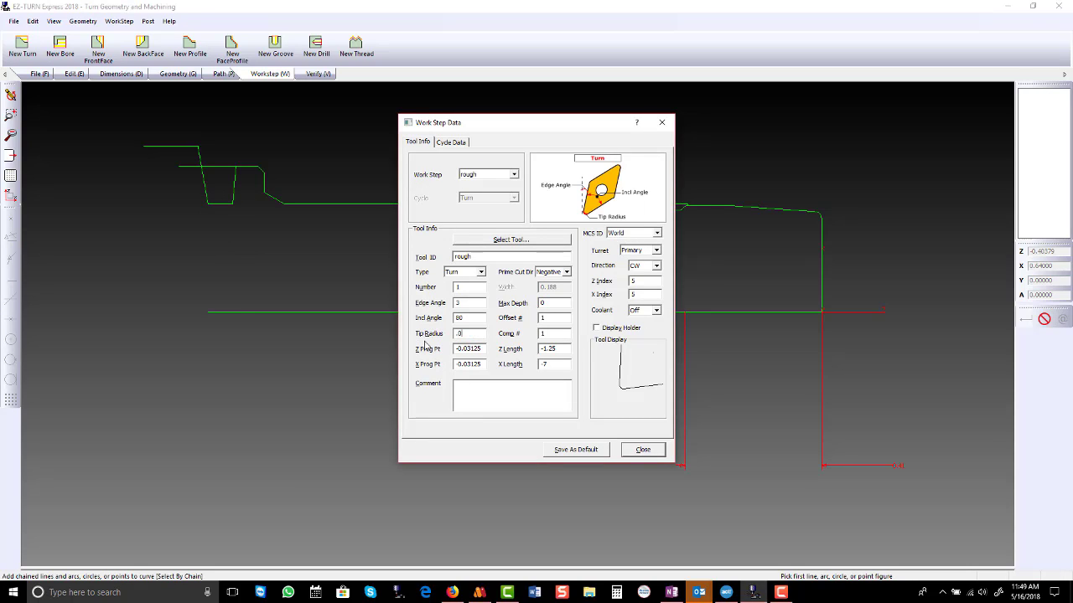
pyautogui.write('.015')
pyautogui.moveTo(465, 348); pyautogui.dragTo(500, 346)
pyautogui.write('1')
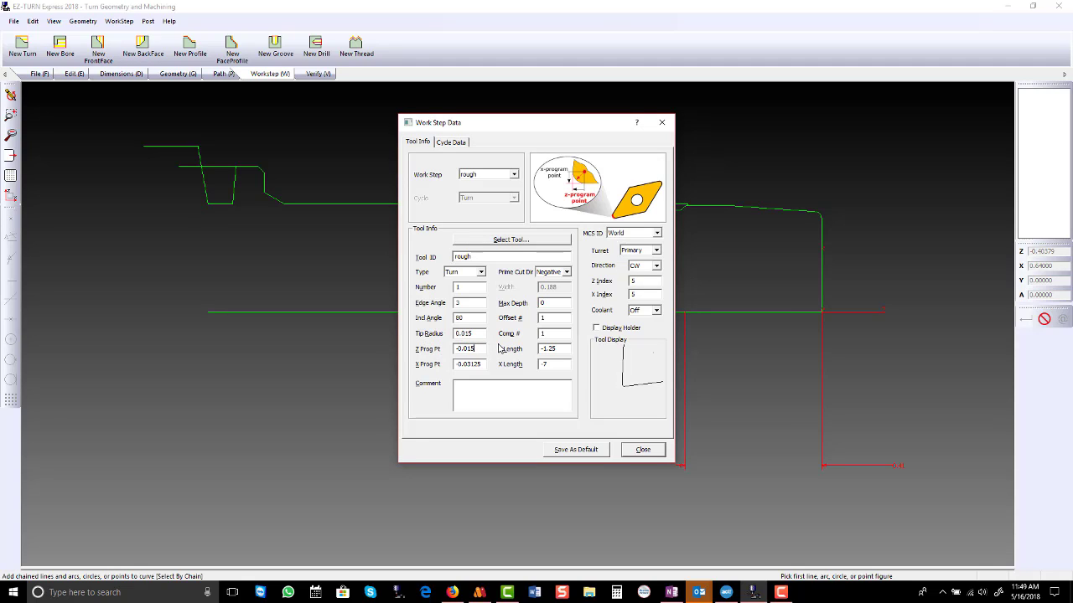
pyautogui.moveTo(467, 367); pyautogui.dragTo(499, 366)
pyautogui.write('1')
# Set Z and X finish allowances to 0.02, feed units to UPR, and keep Undercut Check on.
pyautogui.click(463, 143)
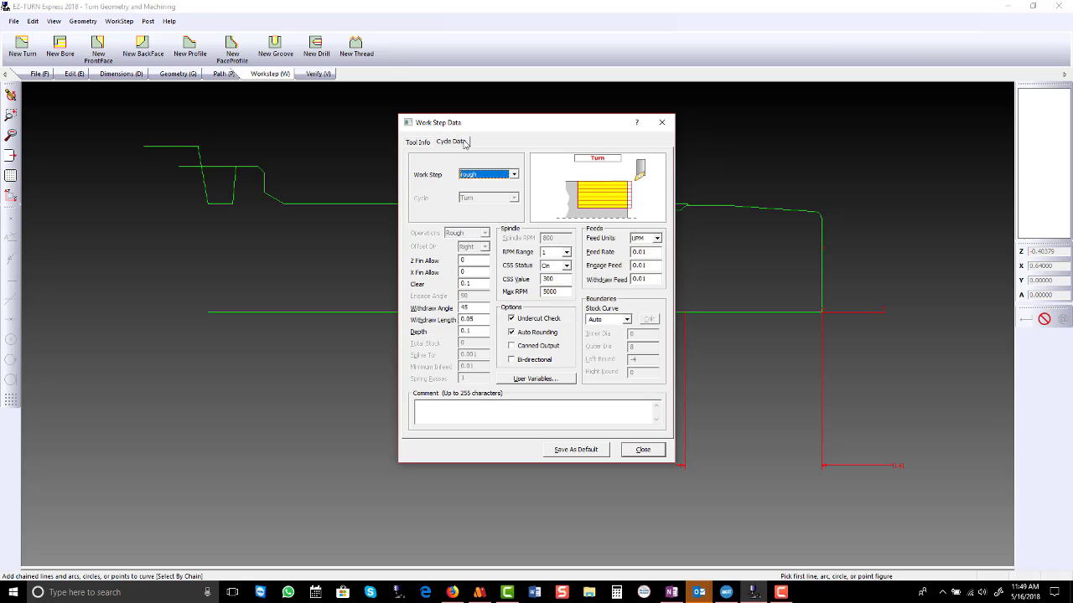
pyautogui.click(476, 260)
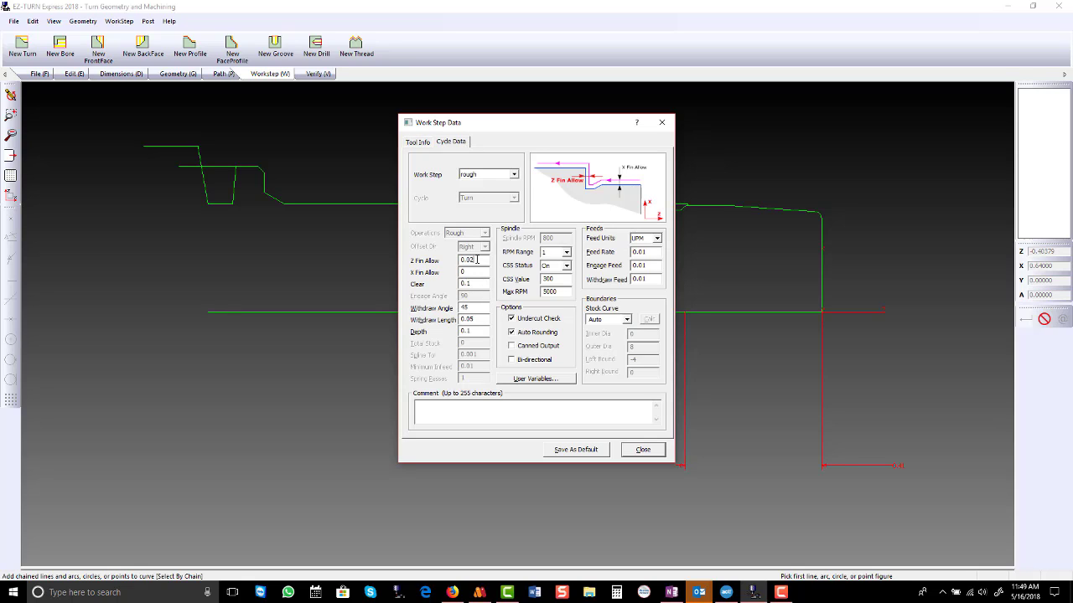
pyautogui.click(476, 271)
pyautogui.click(657, 239)
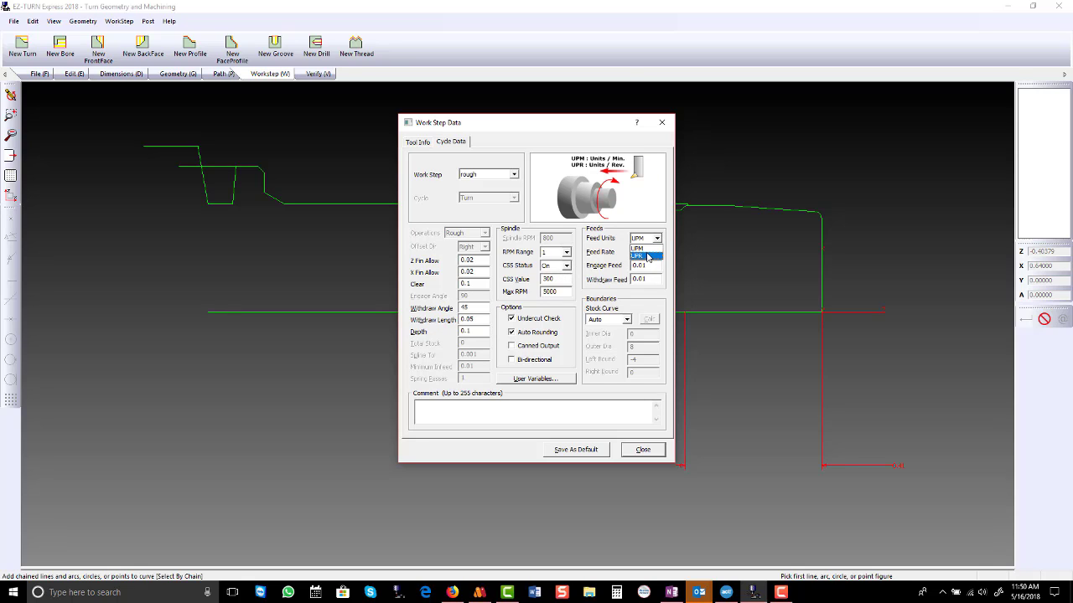
pyautogui.click(647, 256)
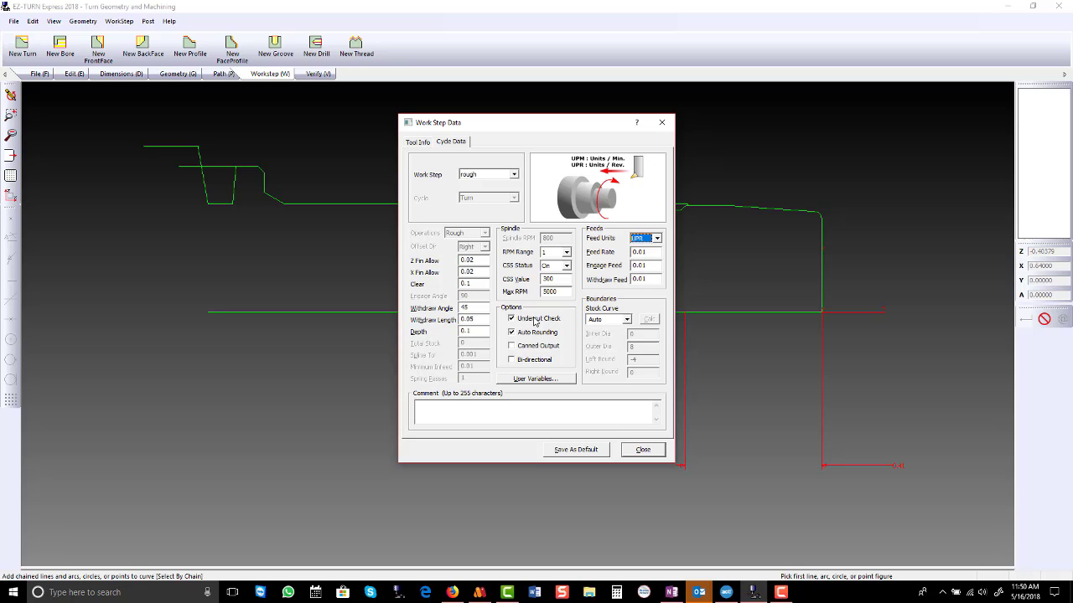
pyautogui.click(512, 319)
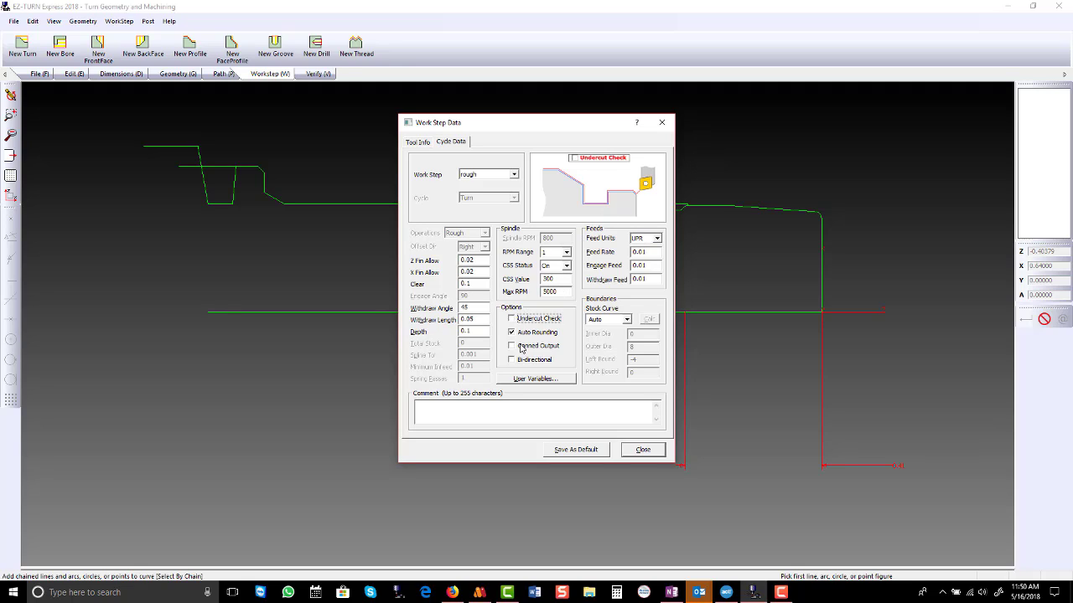
pyautogui.click(512, 319)
# Start the rough path at the part's right corner, deleting a mistaken first link.
pyautogui.click(642, 450)
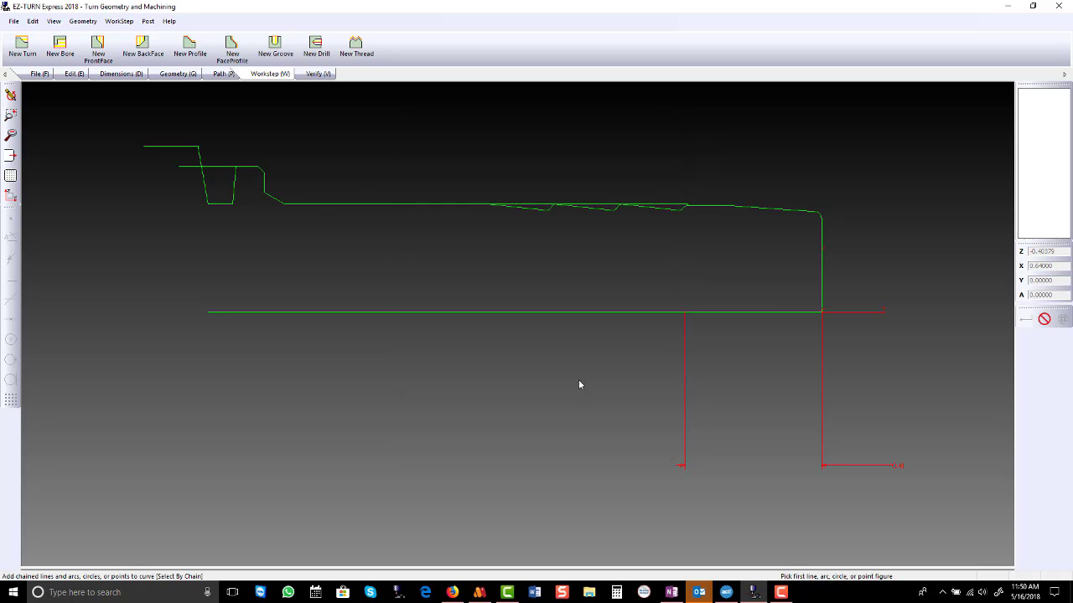
pyautogui.click(222, 75)
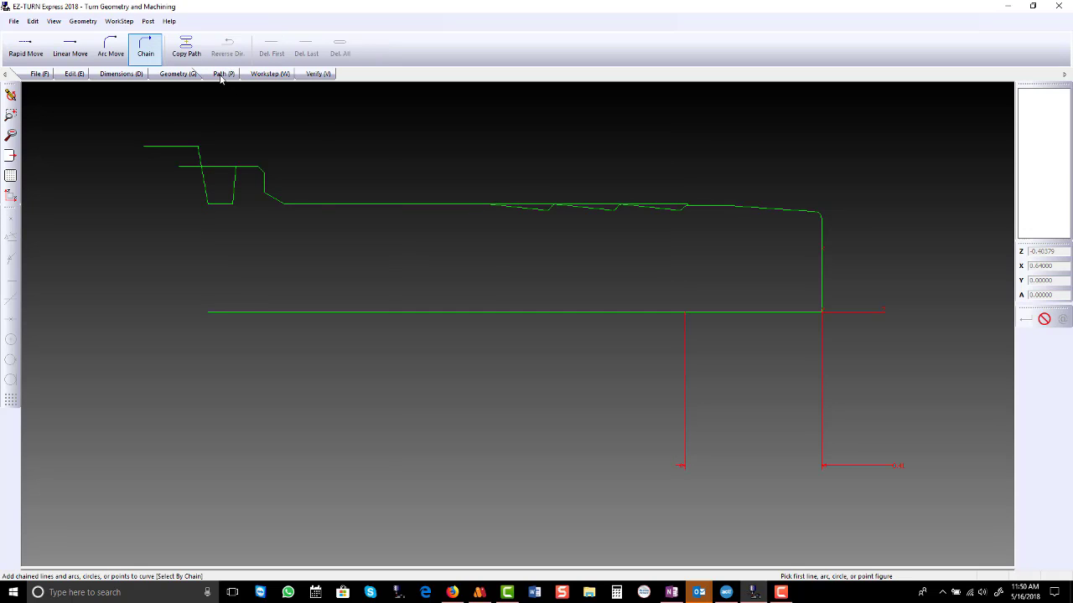
pyautogui.click(110, 48)
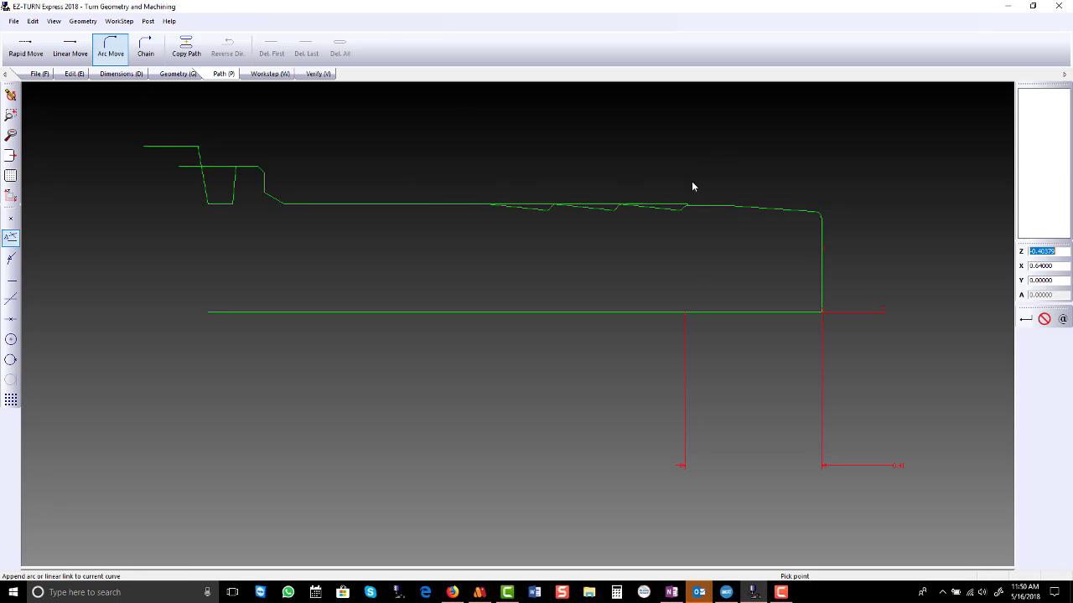
pyautogui.click(820, 214)
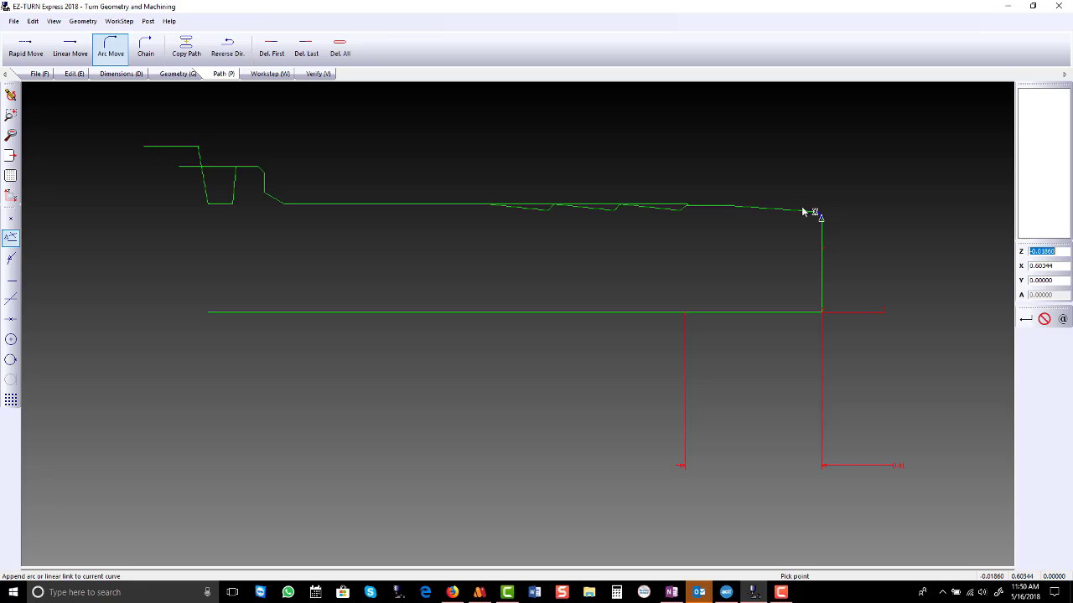
pyautogui.click(722, 206)
pyautogui.scroll(3, 702, 204)
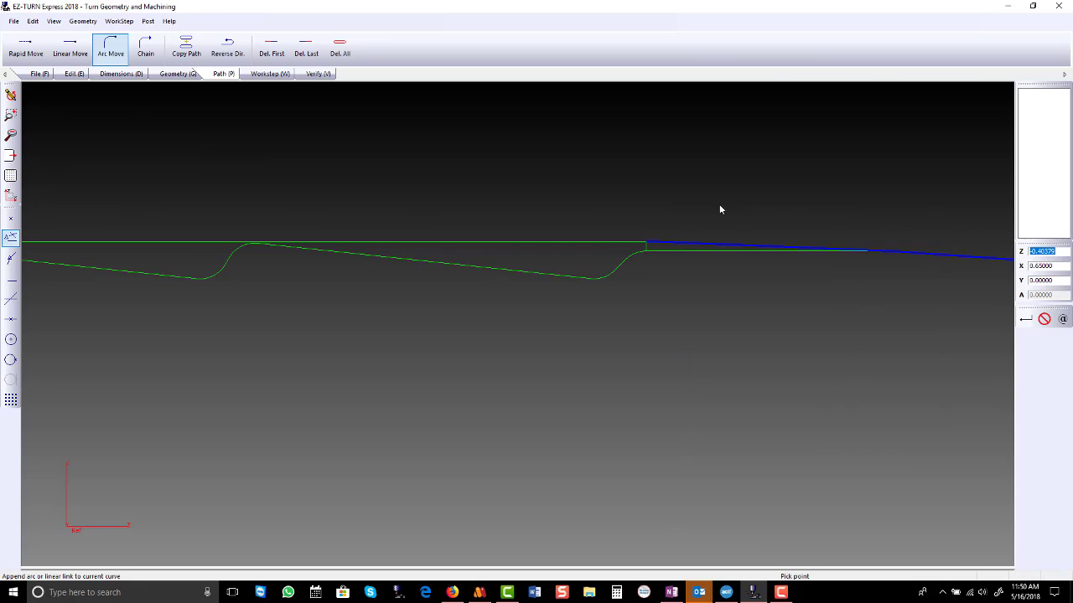
pyautogui.click(306, 49)
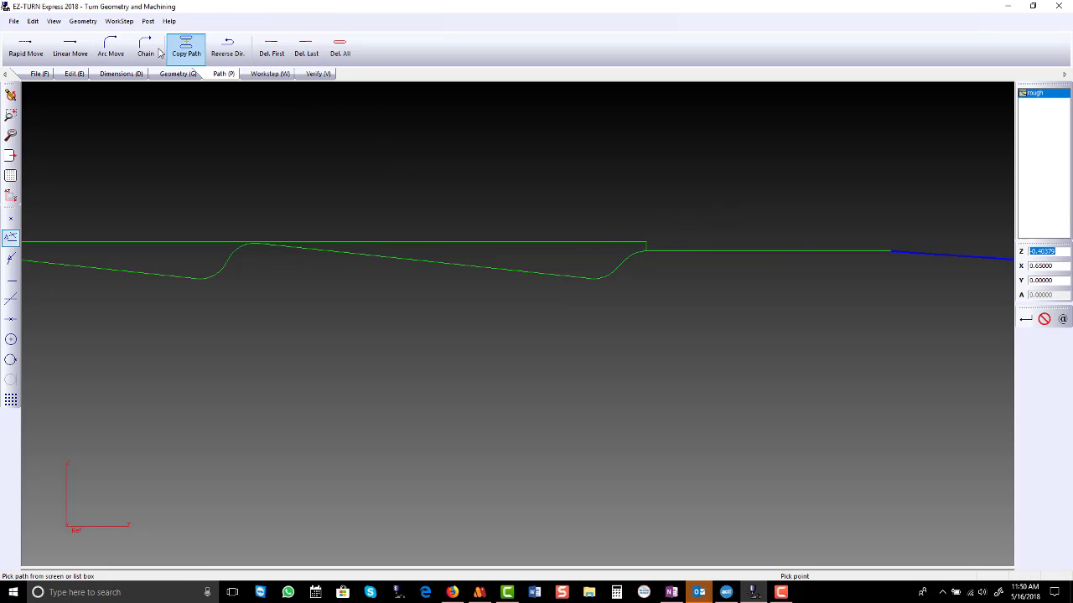
pyautogui.click(111, 47)
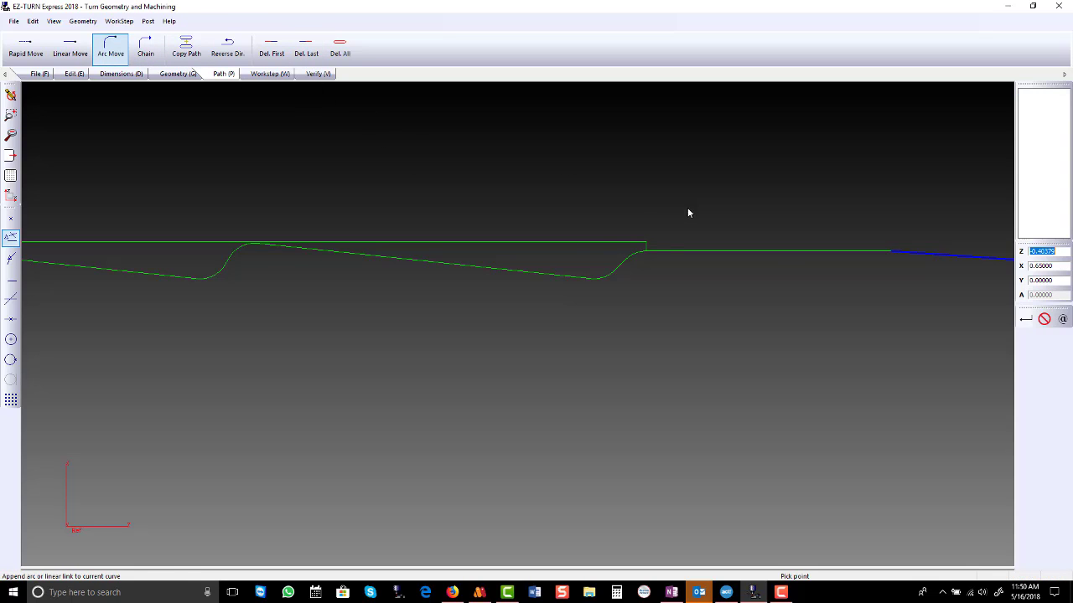
pyautogui.click(653, 249)
# Chain path links leftward along the outer contour to its top-left end and verify.
pyautogui.scroll(-1, 952, 182)
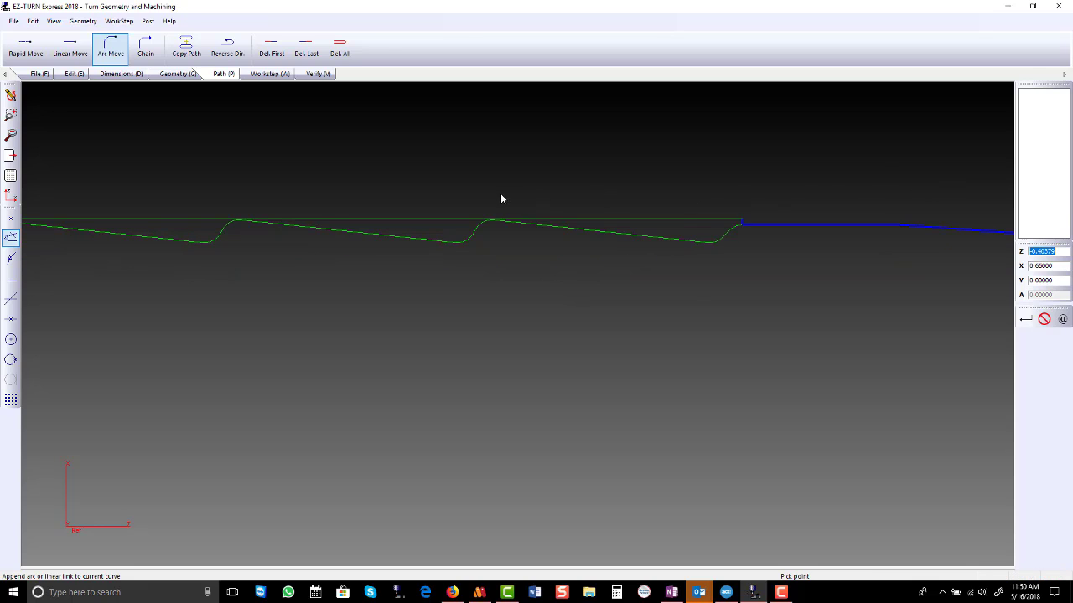
pyautogui.scroll(-2, 850, 168)
pyautogui.scroll(-1, 788, 167)
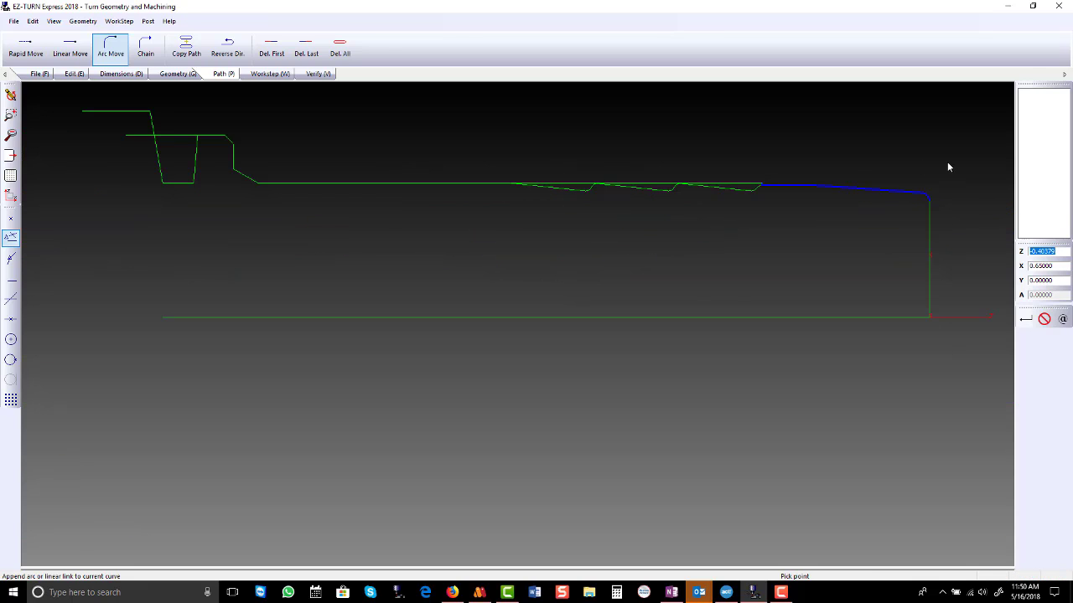
pyautogui.click(259, 184)
pyautogui.click(233, 144)
pyautogui.click(225, 136)
pyautogui.click(197, 136)
pyautogui.click(154, 135)
pyautogui.click(151, 111)
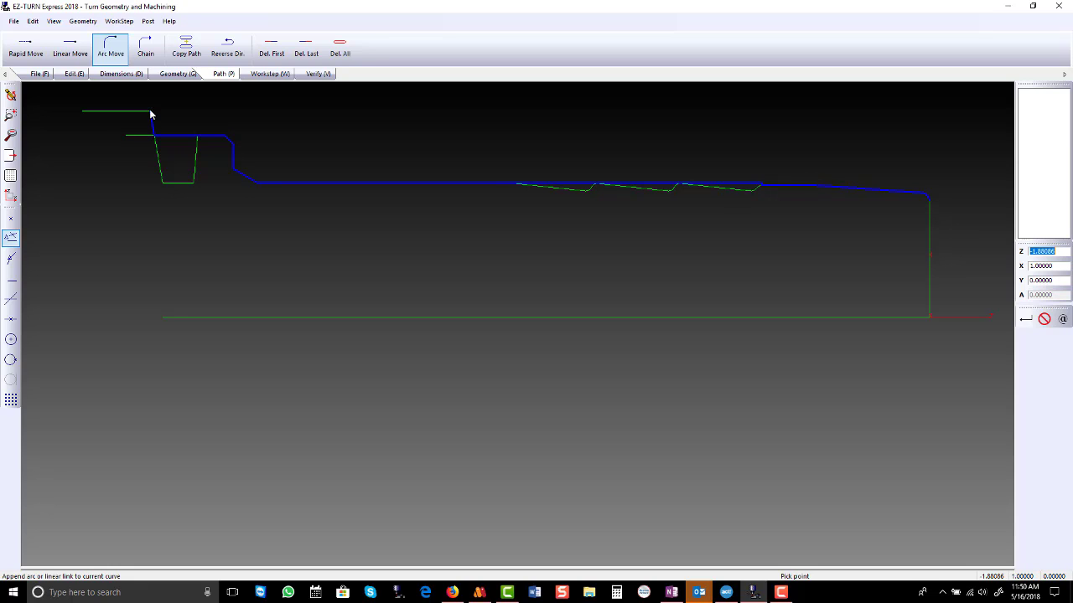
pyautogui.click(83, 110)
pyautogui.scroll(-2, 524, 331)
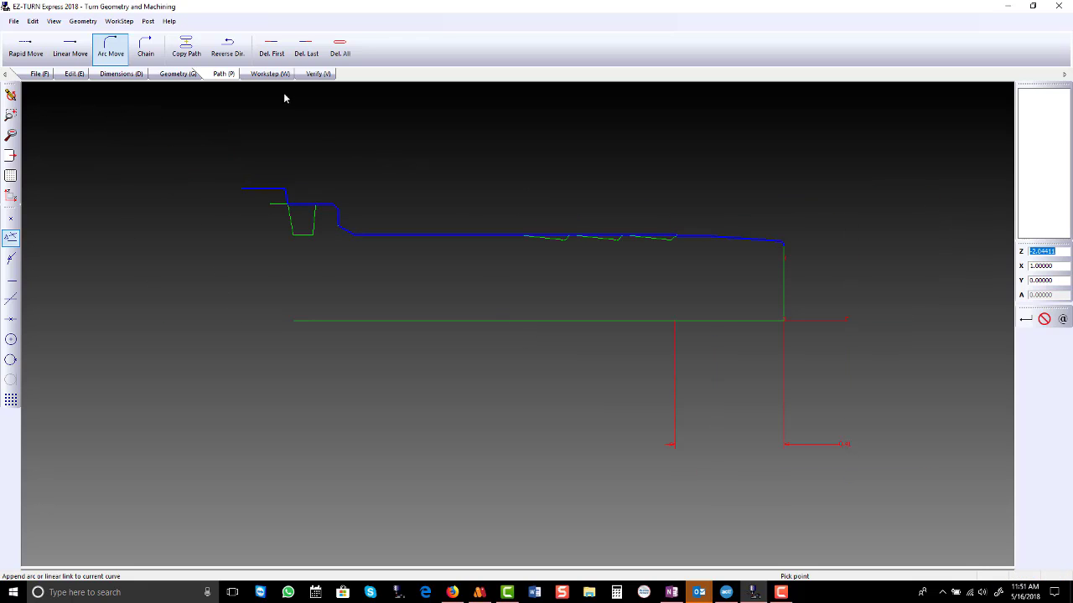
pyautogui.click(318, 74)
pyautogui.click(61, 47)
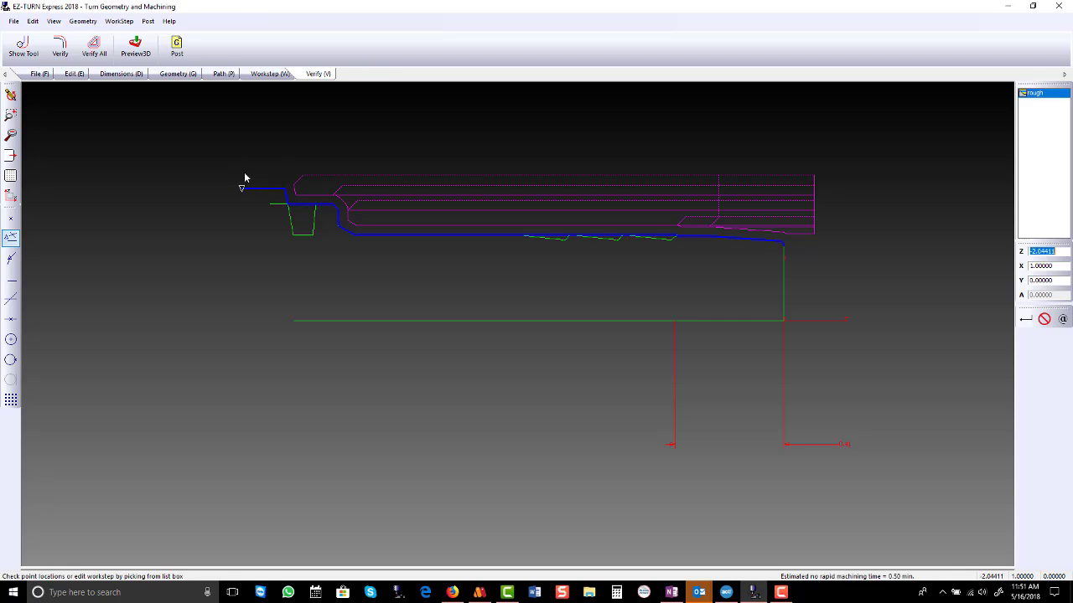
# Set the rough workstep's stock curve to Manual with 1.1 outer diameter and re-verify.
pyautogui.doubleClick(1039, 95)
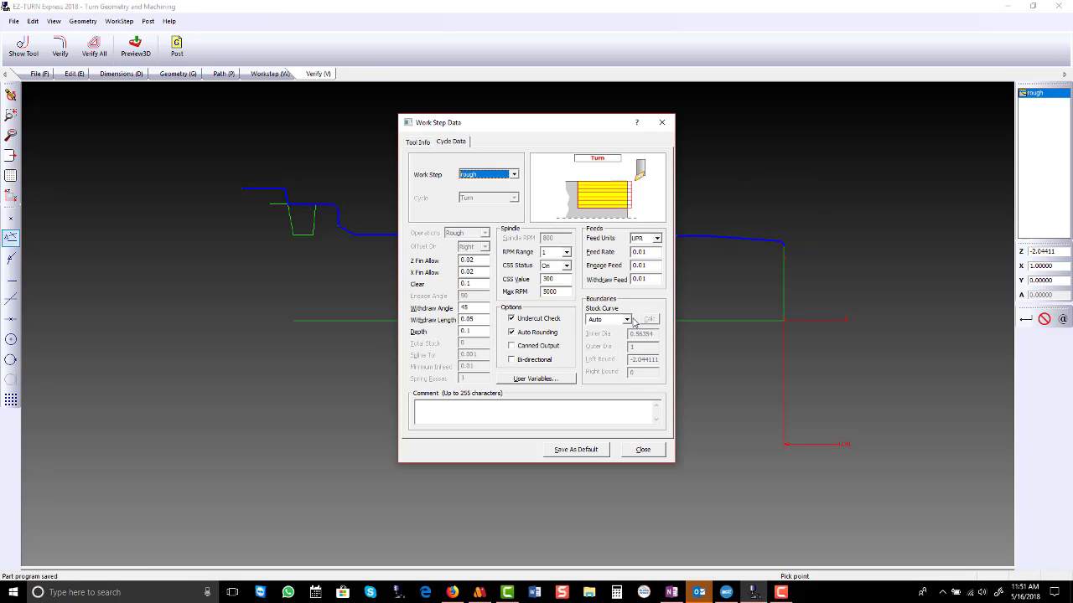
pyautogui.click(629, 320)
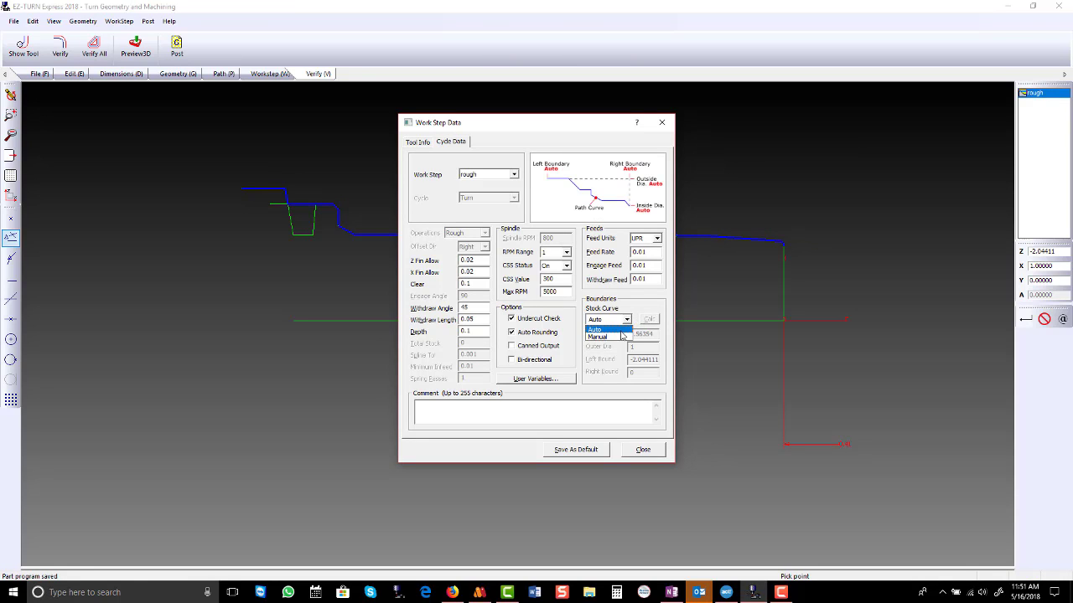
pyautogui.click(621, 336)
pyautogui.click(643, 346)
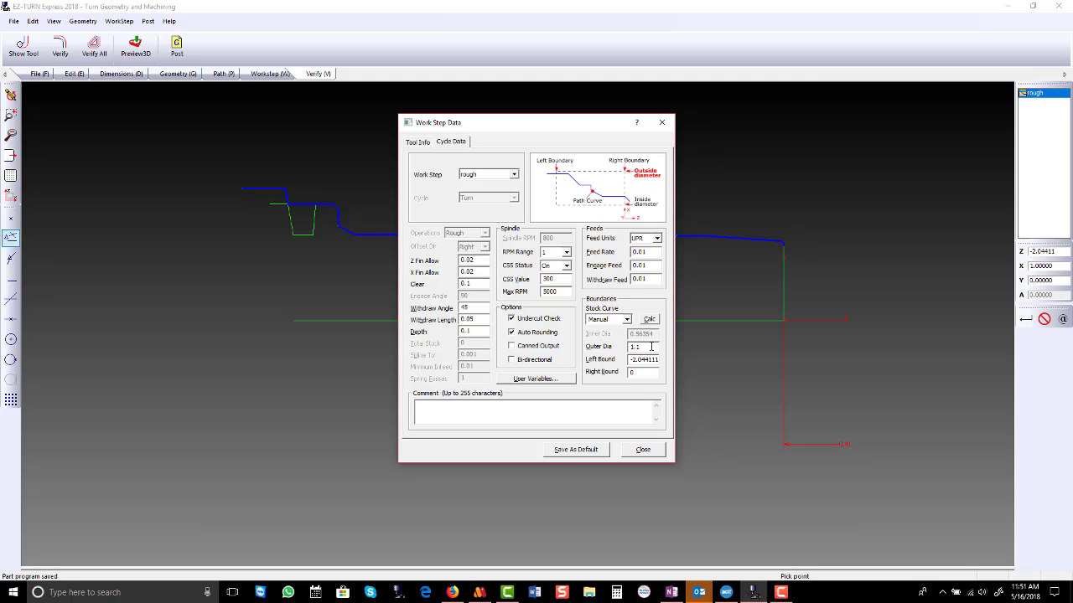
pyautogui.click(643, 449)
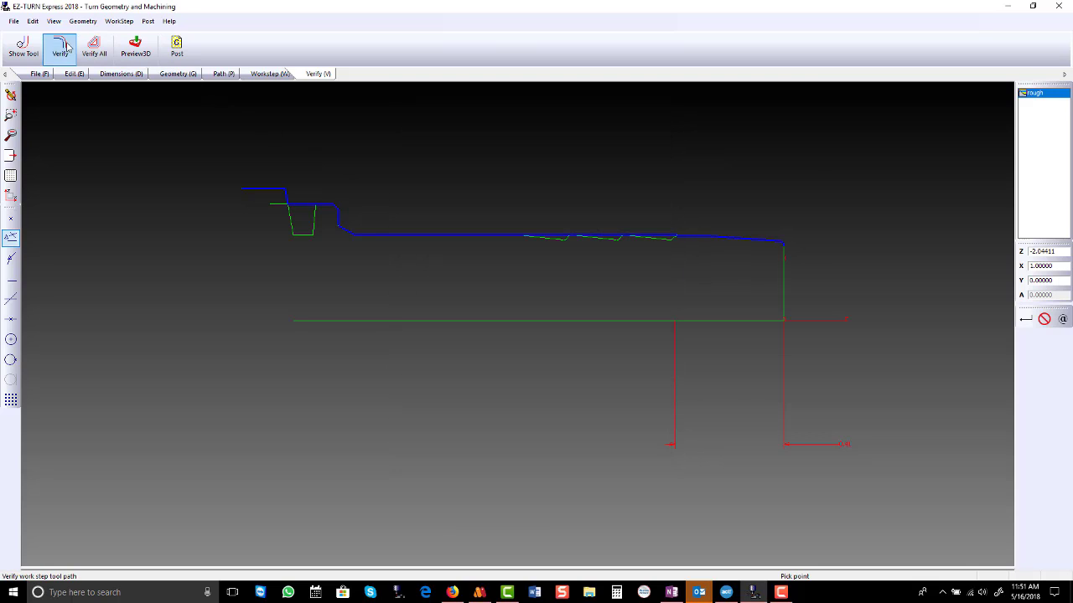
pyautogui.click(66, 47)
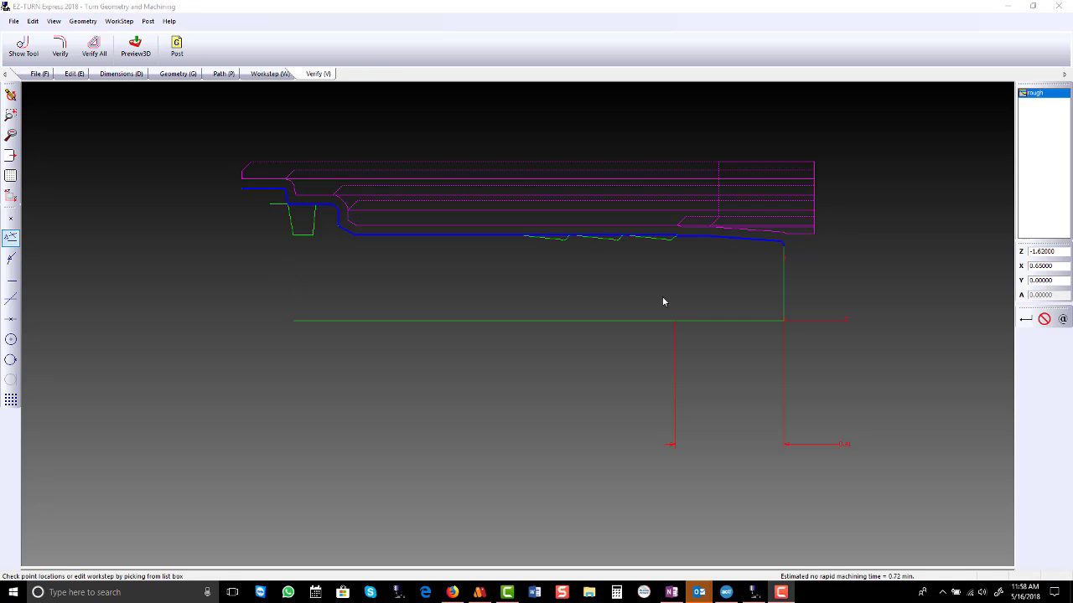
# Create a new profile workstep named 'od fin'.
pyautogui.click(278, 76)
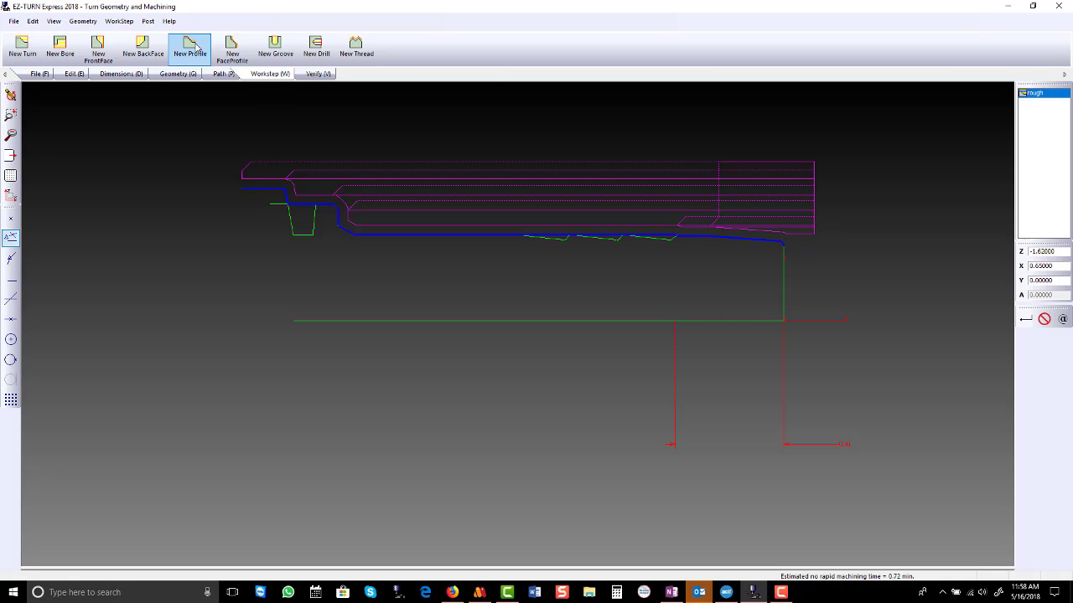
pyautogui.click(191, 49)
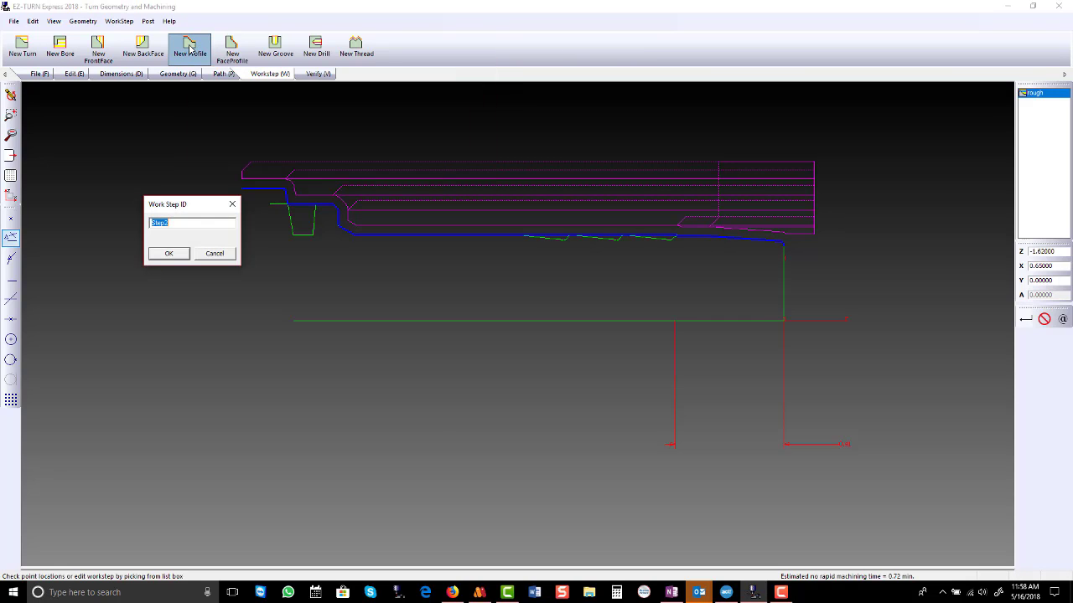
pyautogui.write('od fin')
pyautogui.press('Return')
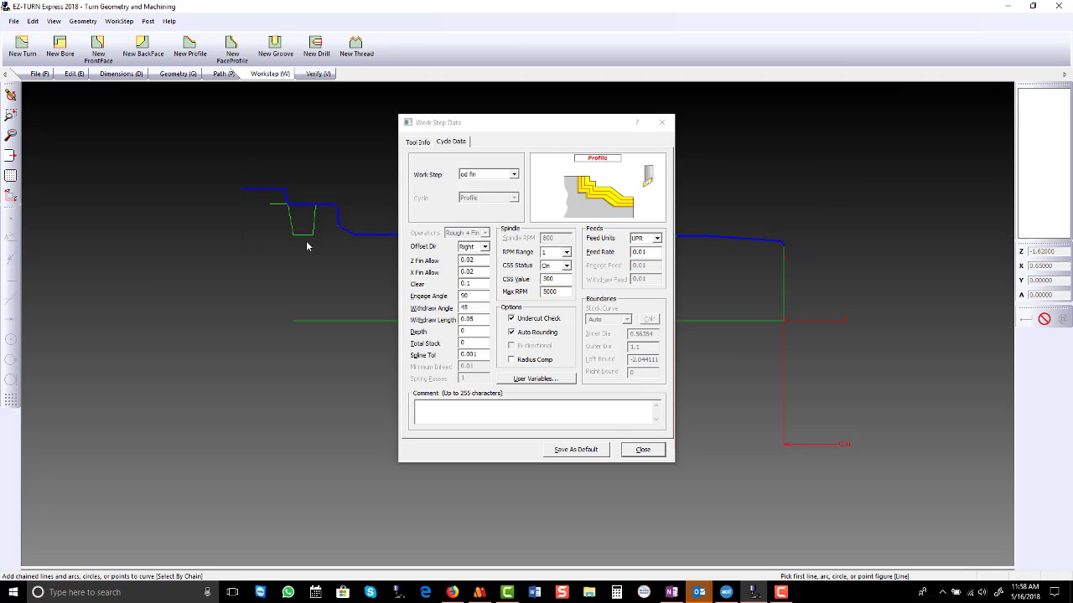
# Set the od fin Z and X finish allowances to 0, review engage/withdraw angles, and close.
pyautogui.click(482, 260)
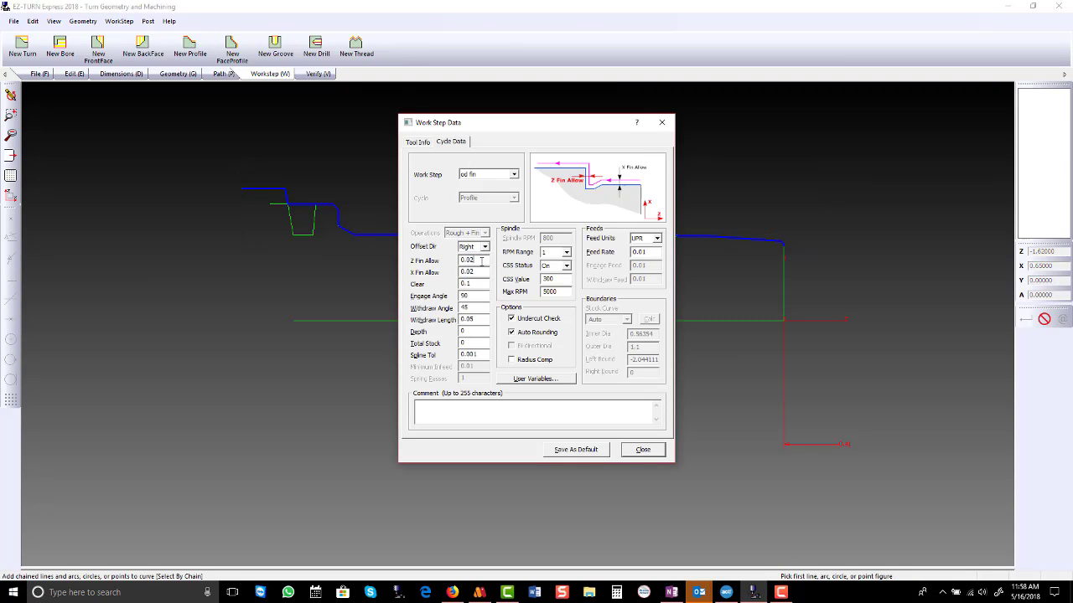
pyautogui.write('0')
pyautogui.doubleClick(479, 273)
pyautogui.write('0')
pyautogui.click(479, 309)
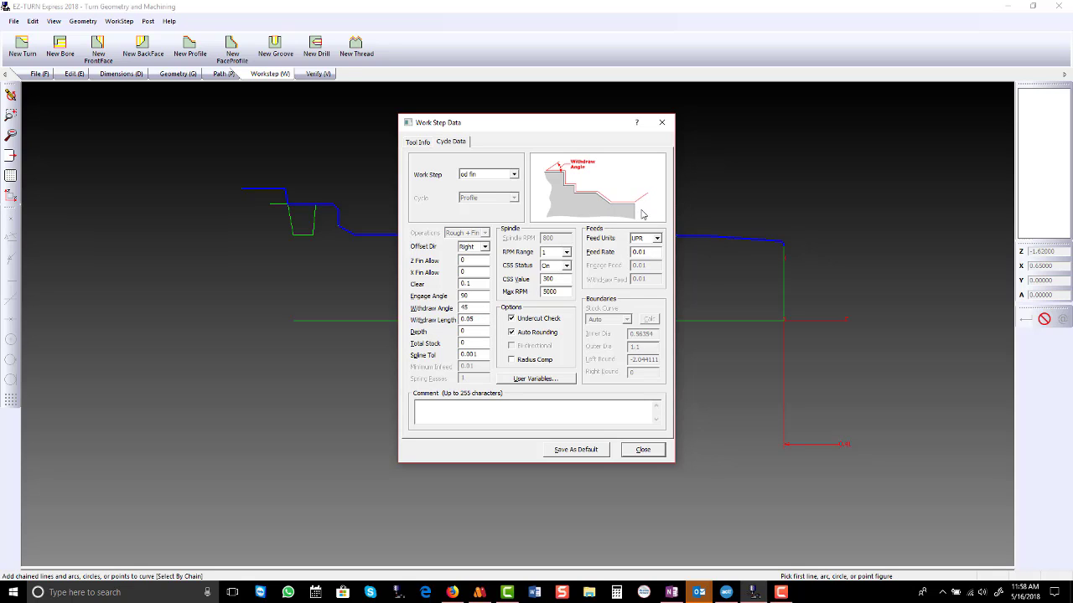
pyautogui.click(477, 293)
pyautogui.doubleClick(478, 295)
pyautogui.click(423, 144)
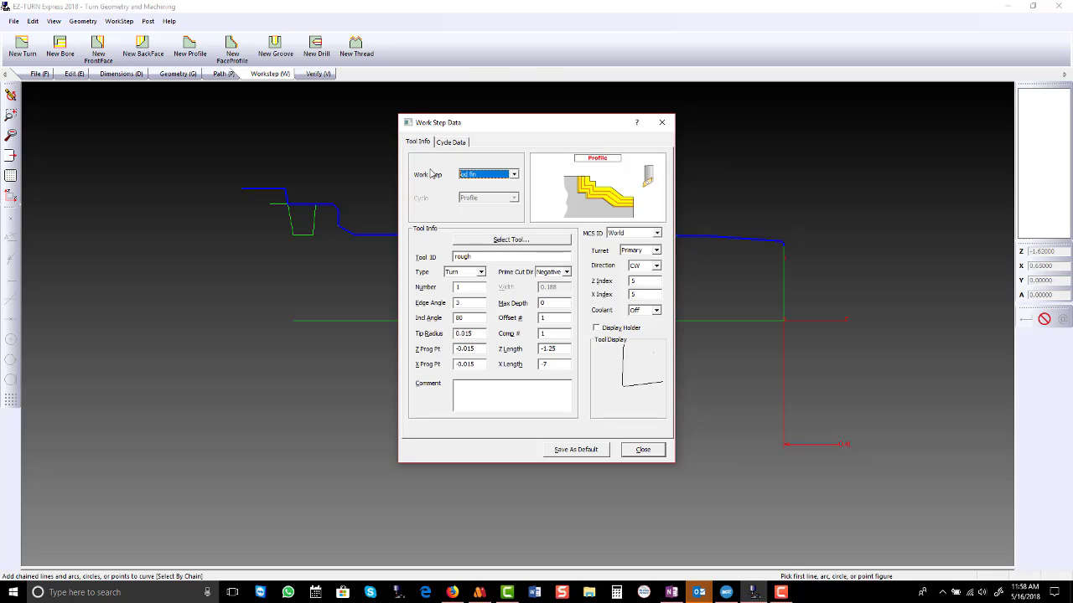
pyautogui.click(634, 452)
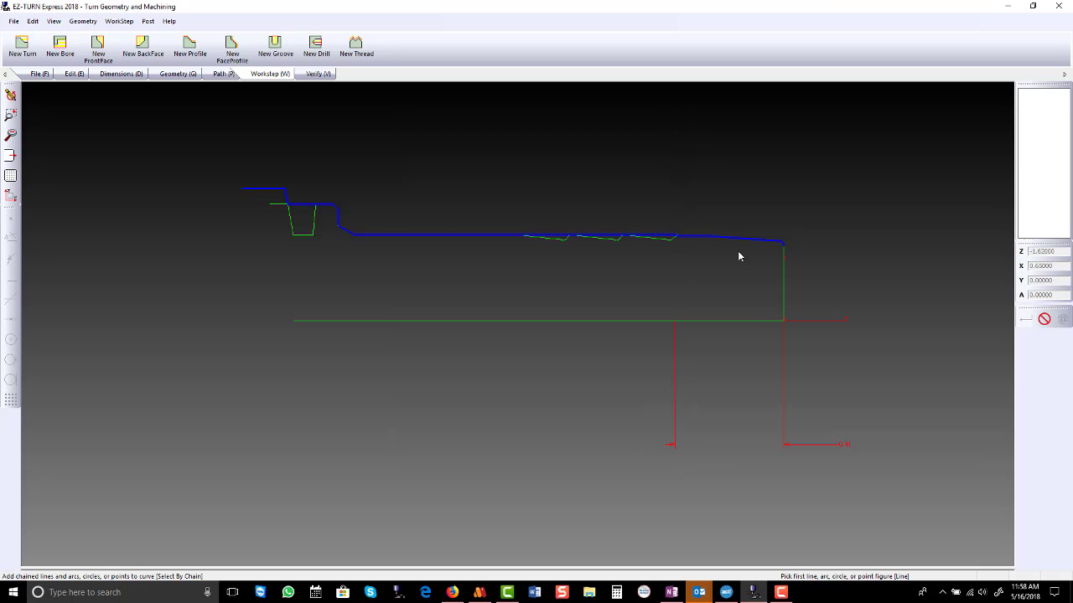
# Copy the rough contour path onto 'od fin' and verify its finishing toolpath (about 0.14 min).
pyautogui.click(224, 74)
pyautogui.click(186, 48)
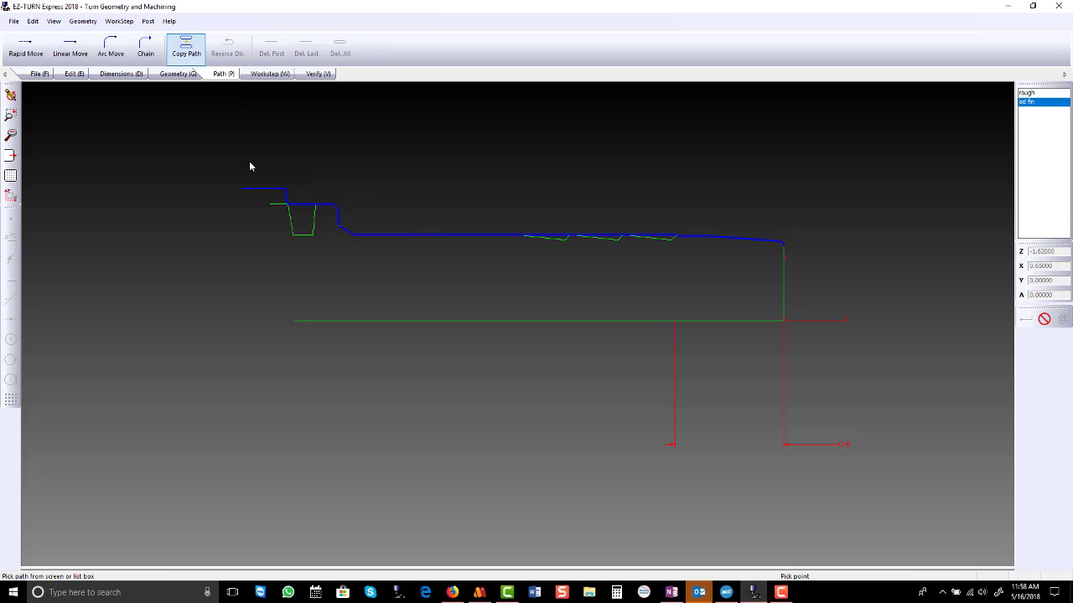
pyautogui.click(251, 189)
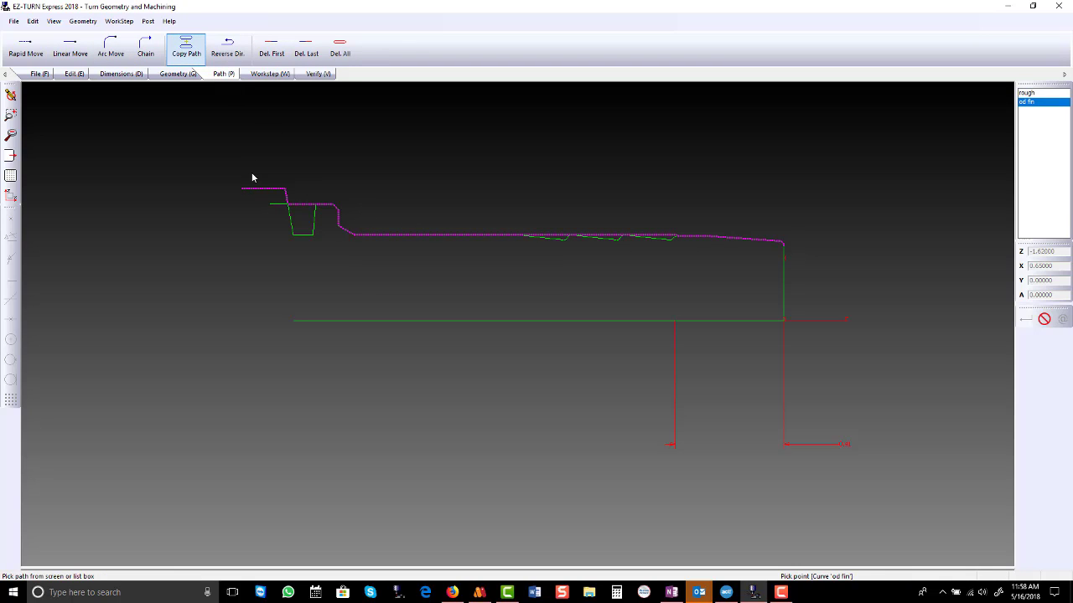
pyautogui.click(317, 74)
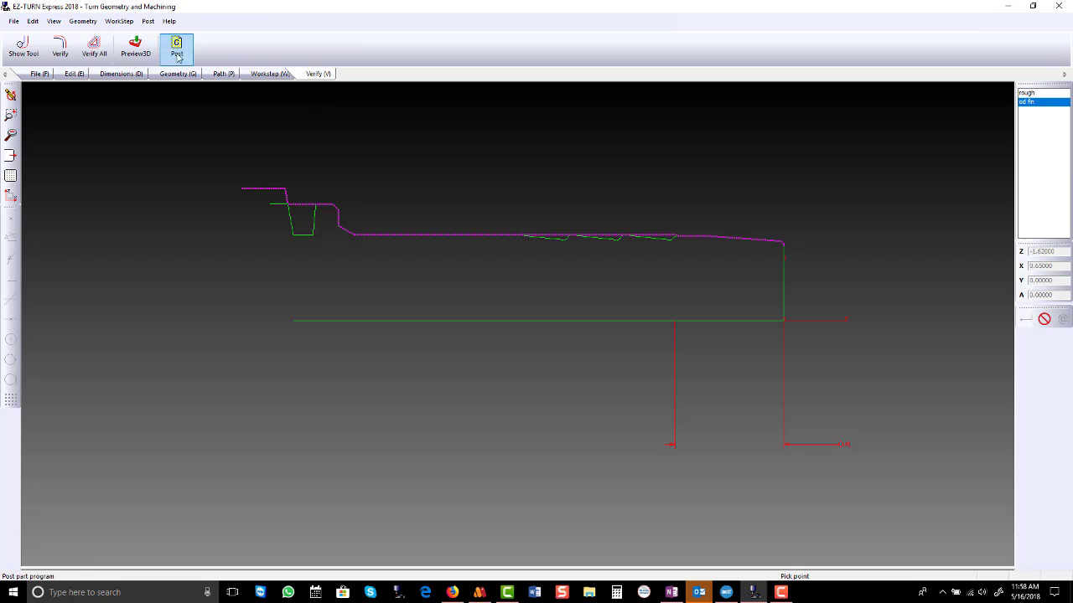
pyautogui.click(63, 47)
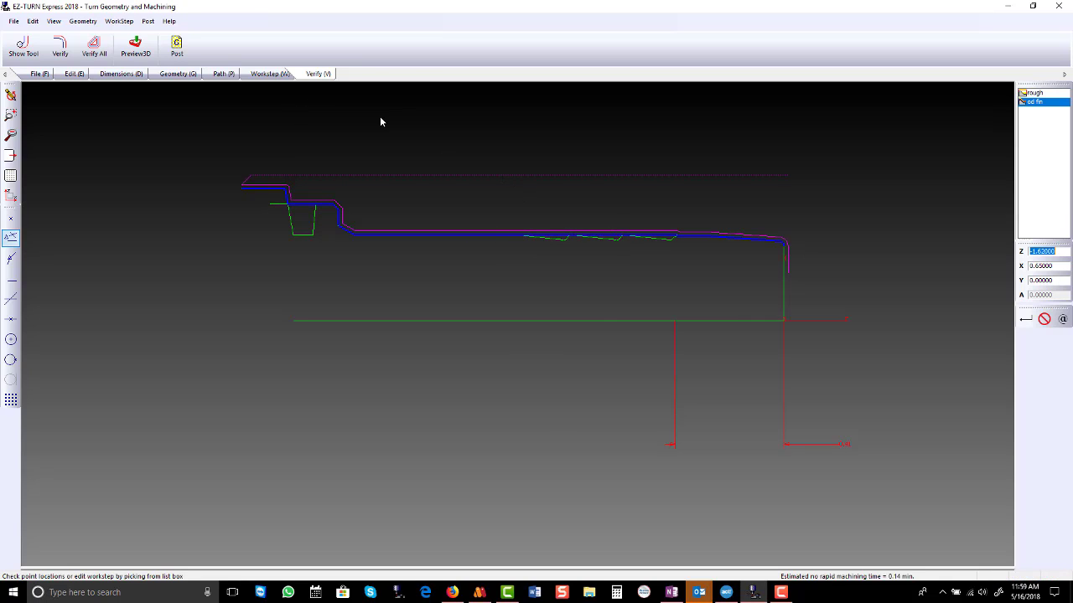
# Create a new profile workstep named 'back turn'.
pyautogui.click(282, 75)
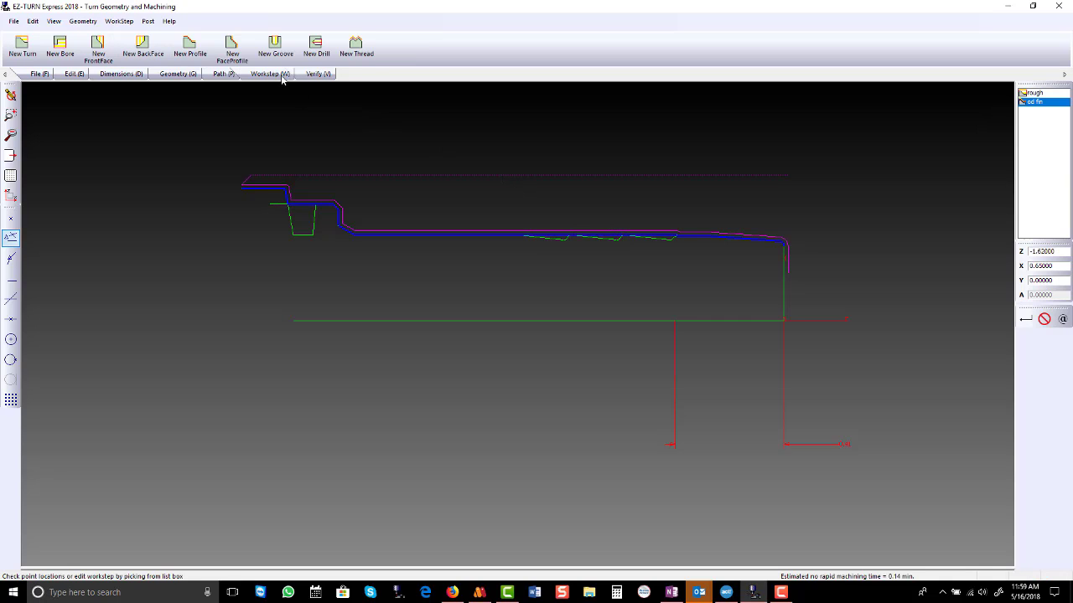
pyautogui.click(188, 46)
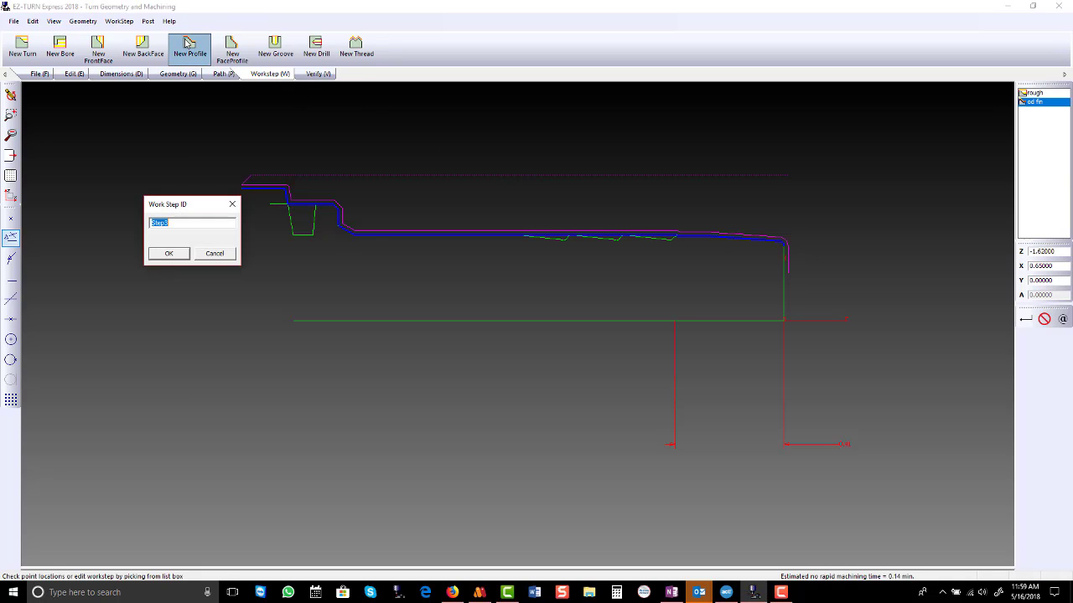
pyautogui.write('be')
pyautogui.press('Return')
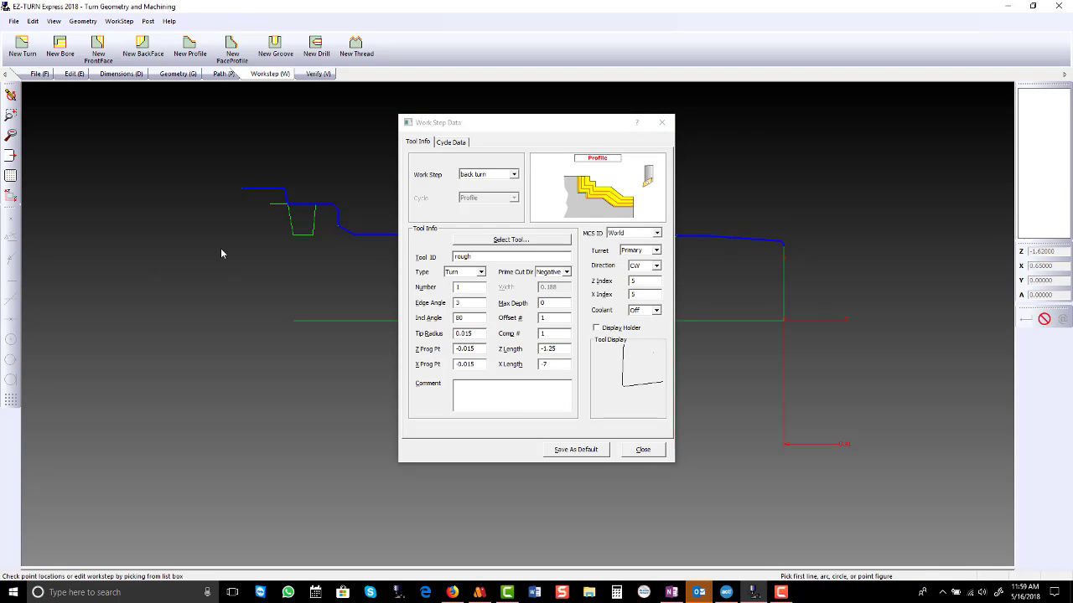
# Load INCHTOOL.TLS and assign the R0.016-60-3 TNMG Back Face tool as tool number 2.
pyautogui.click(498, 241)
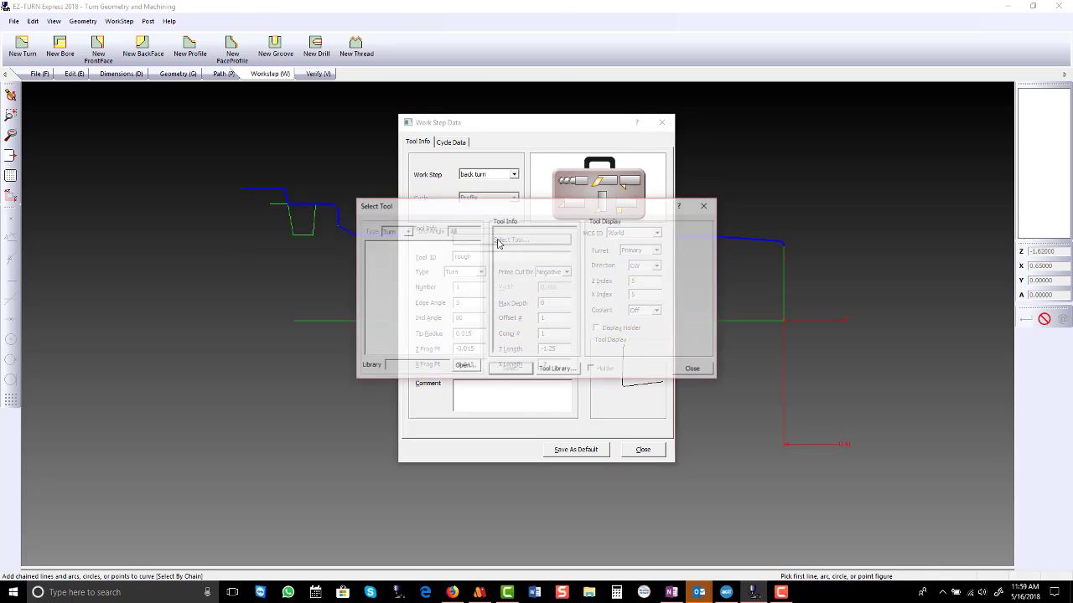
pyautogui.click(463, 367)
pyautogui.scroll(-3, 720, 377)
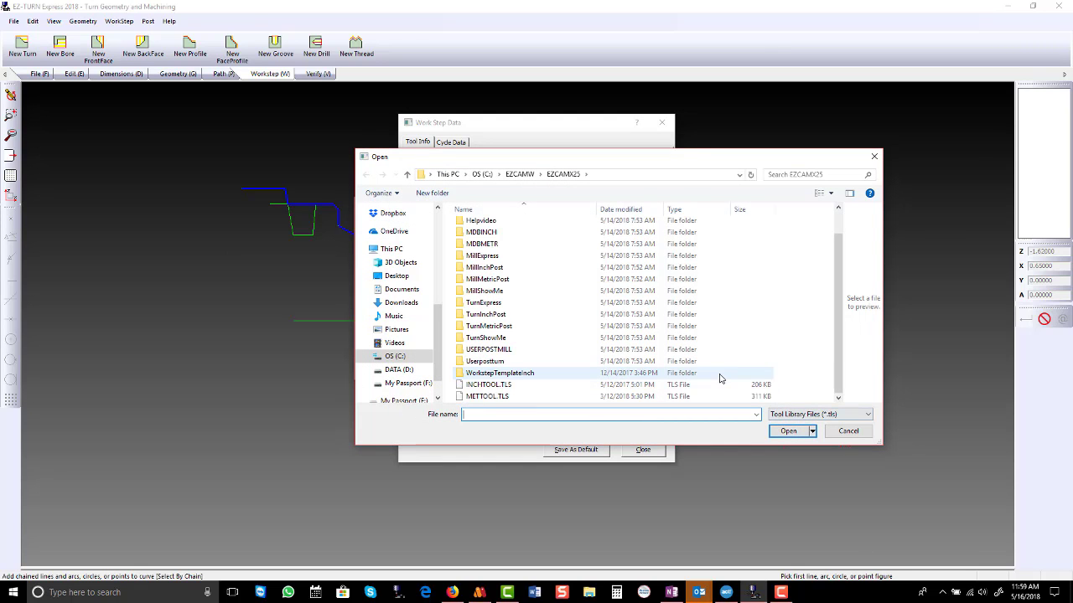
pyautogui.doubleClick(461, 385)
pyautogui.scroll(-2, 443, 335)
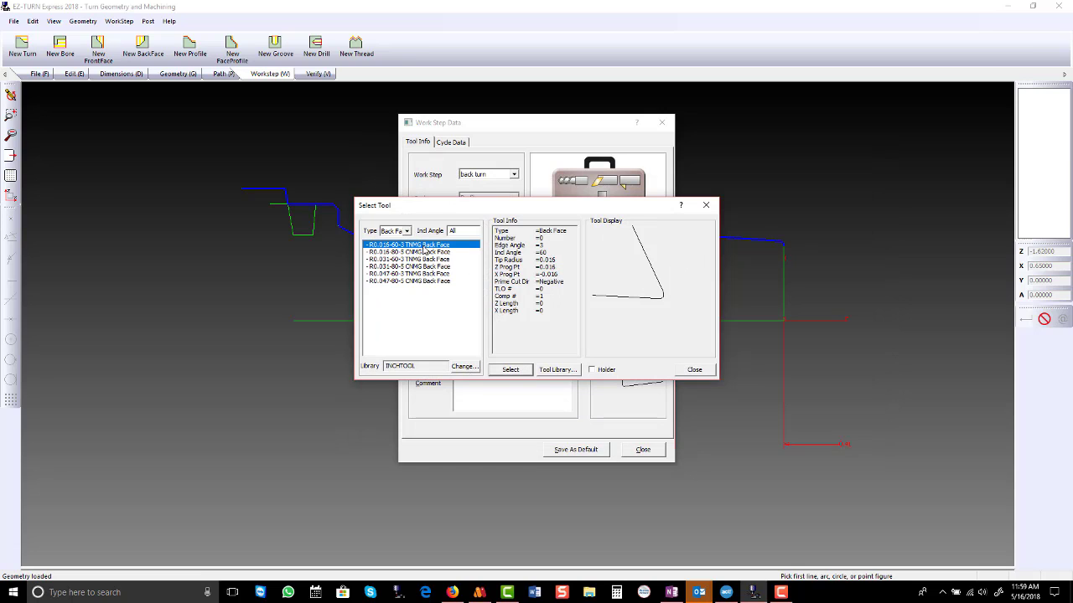
pyautogui.click(505, 369)
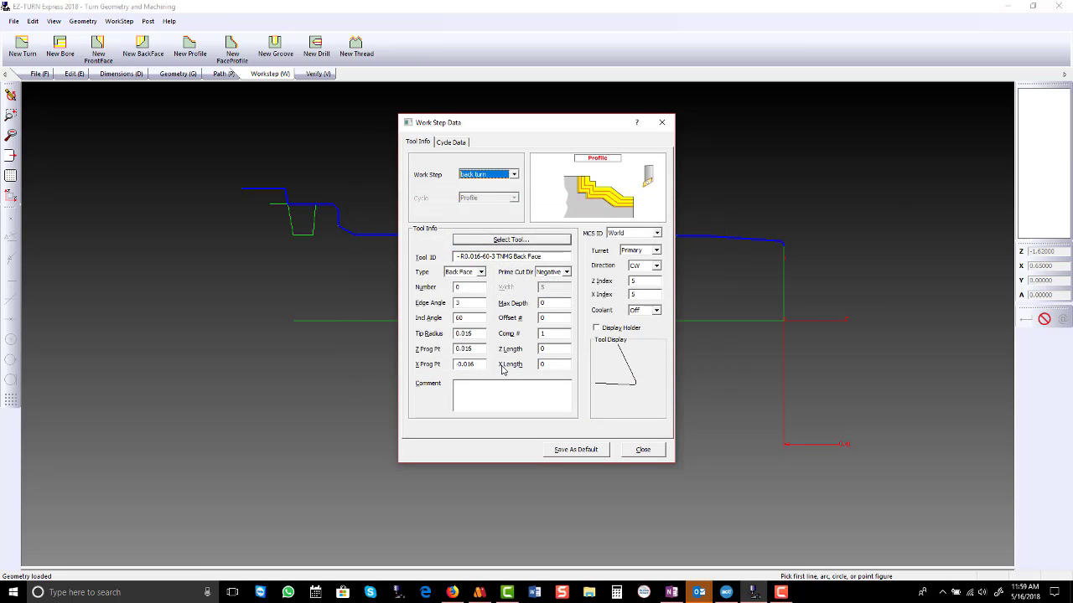
pyautogui.doubleClick(476, 287)
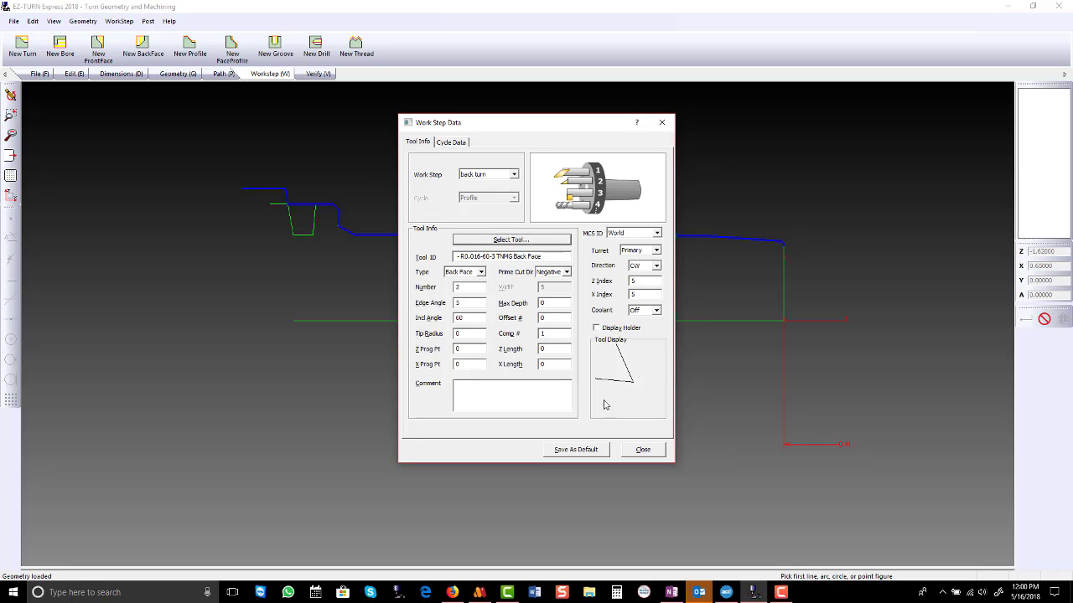
pyautogui.click(641, 450)
pyautogui.click(223, 74)
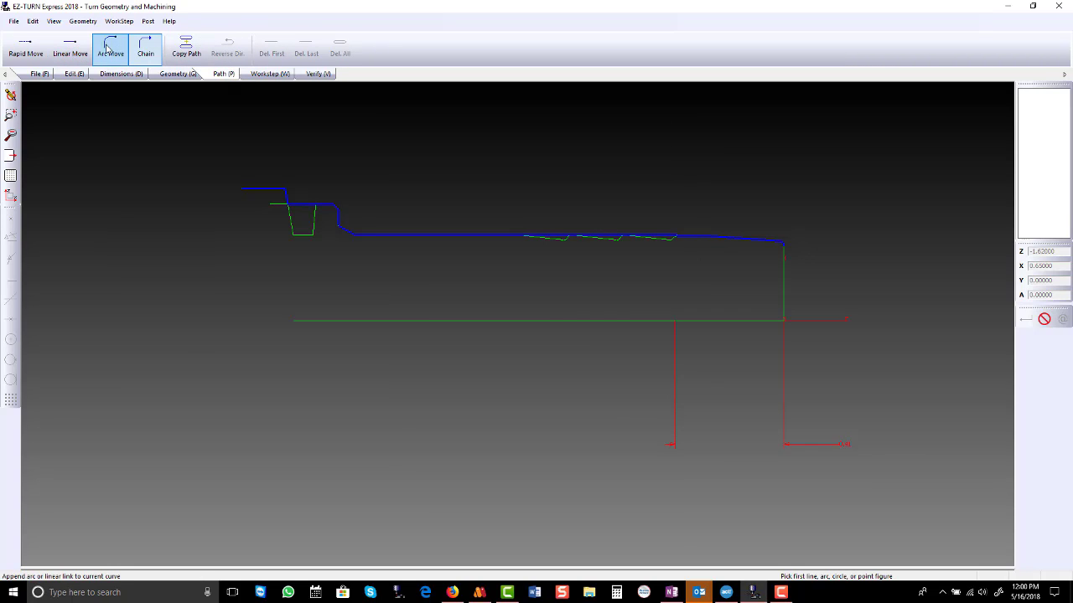
# Hide the rough and od fin toolpaths using Blank in Verify Mode.
pyautogui.click(110, 49)
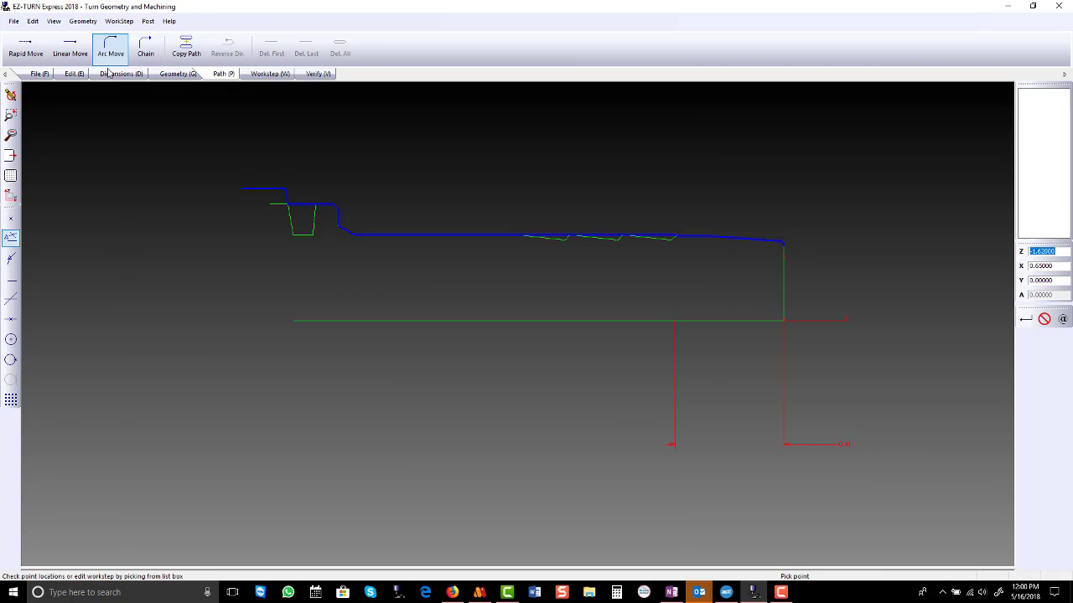
pyautogui.click(74, 74)
pyautogui.click(125, 49)
pyautogui.click(284, 49)
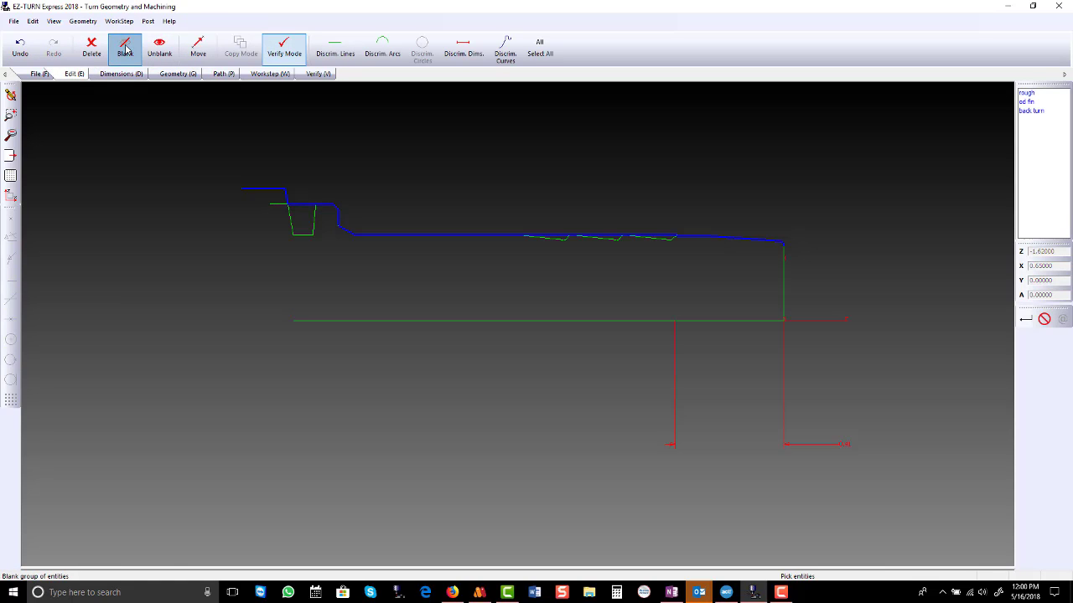
pyautogui.click(1027, 92)
pyautogui.keyDown('shift'); pyautogui.click(1048, 102); pyautogui.keyUp('shift')
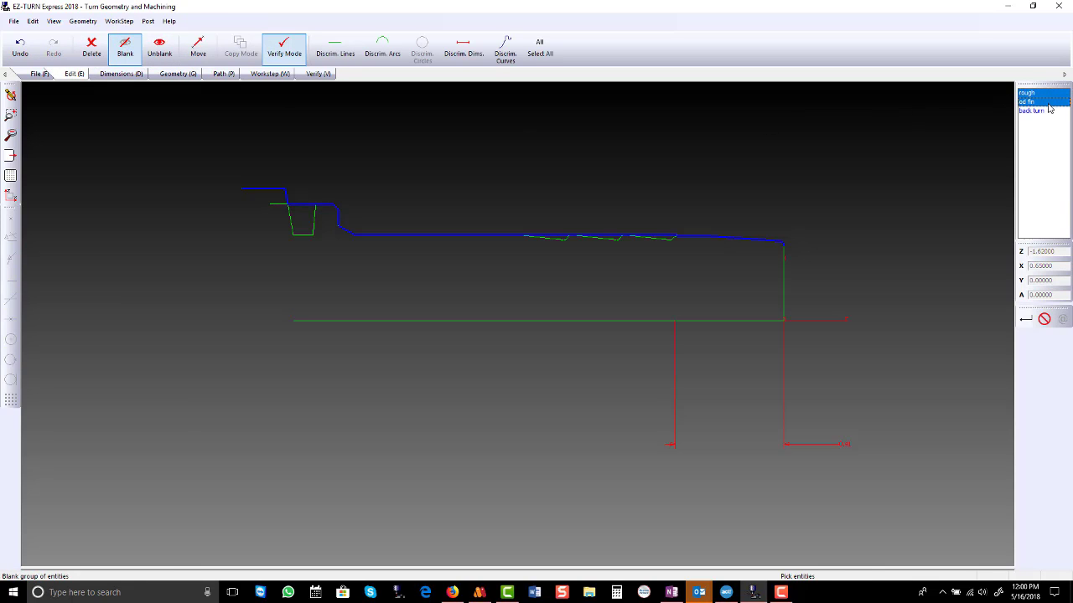
pyautogui.click(1026, 319)
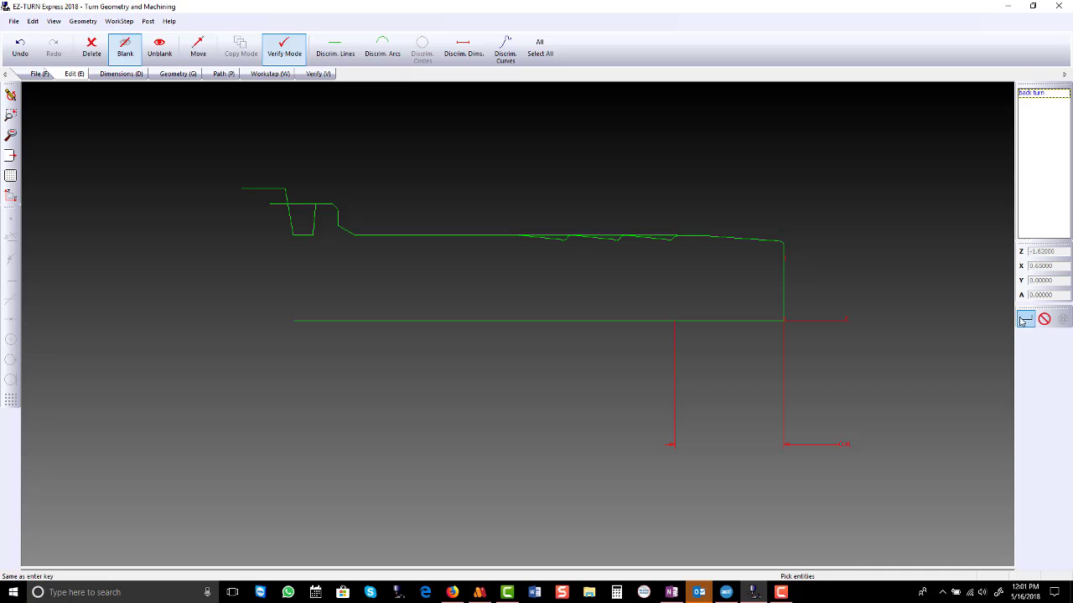
# Start the back turn path along the first sloped ramp and its following arc.
pyautogui.click(223, 74)
pyautogui.click(110, 48)
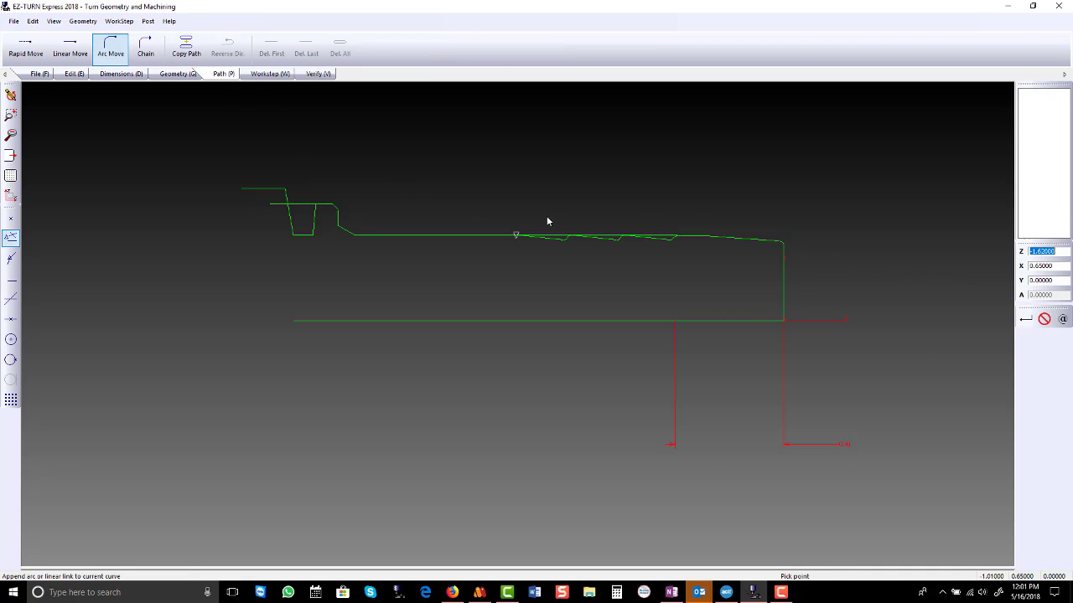
pyautogui.scroll(5, 546, 221)
pyautogui.click(400, 308)
pyautogui.click(633, 336)
pyautogui.click(645, 320)
pyautogui.click(664, 309)
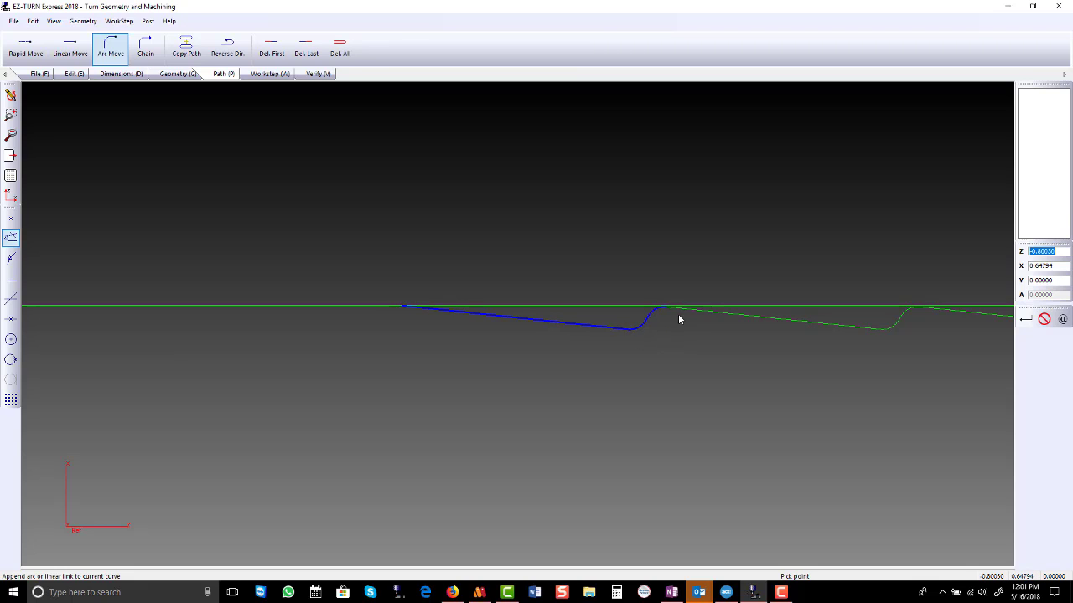
# Extend the back turn path over the second and third ramps and their arcs, then finish the chain.
pyautogui.click(803, 323)
pyautogui.click(903, 327)
pyautogui.click(916, 307)
pyautogui.scroll(-1, 574, 275)
pyautogui.scroll(-1, 482, 272)
pyautogui.click(886, 307)
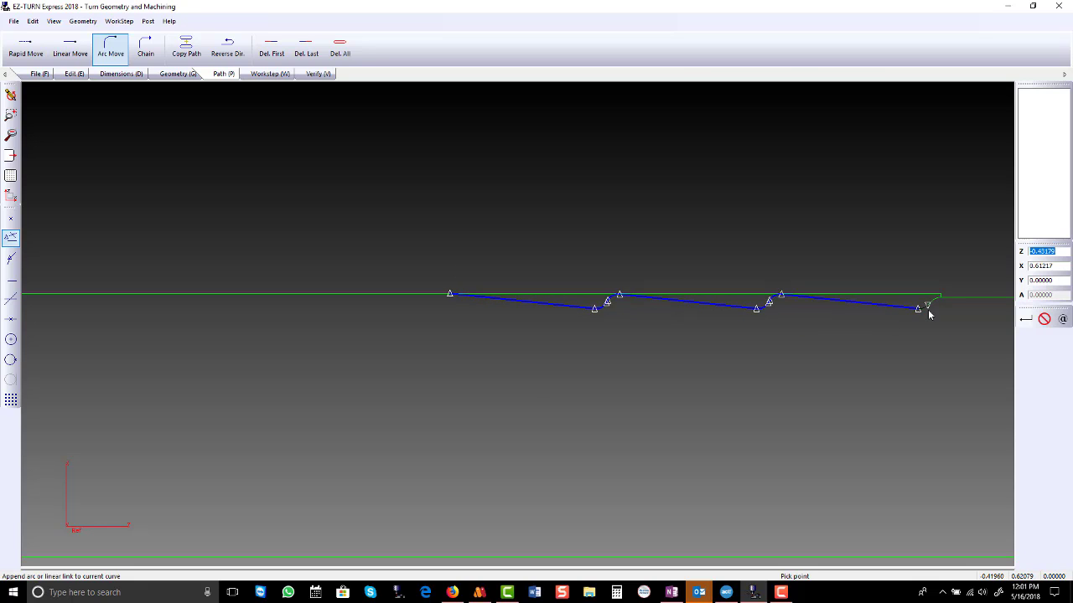
pyautogui.click(928, 312)
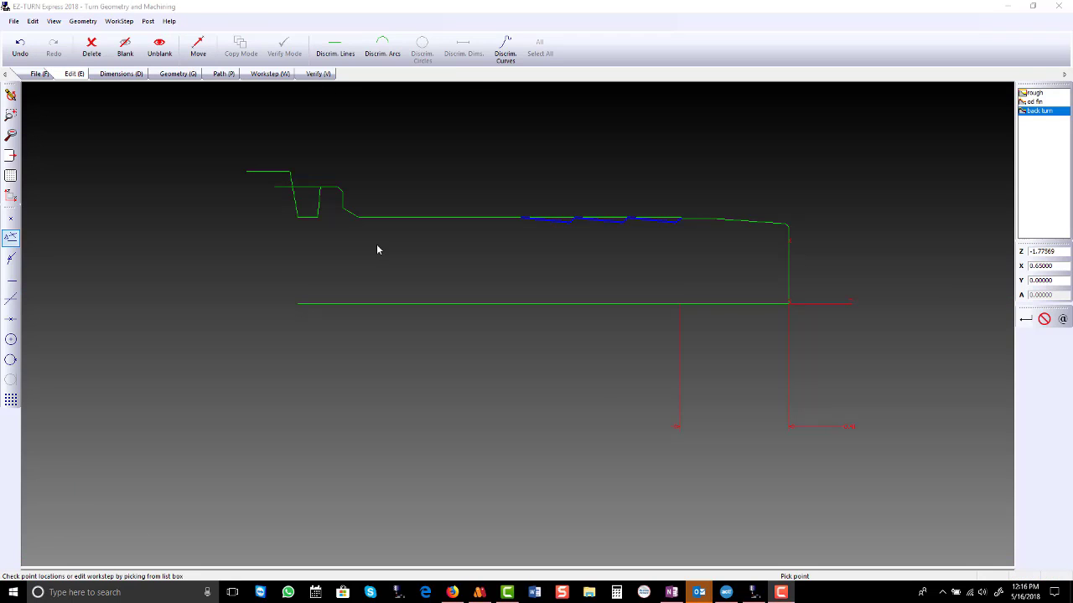
pyautogui.click(379, 245)
# Review the back turn workstep's Cycle Data settings.
pyautogui.click(1035, 111)
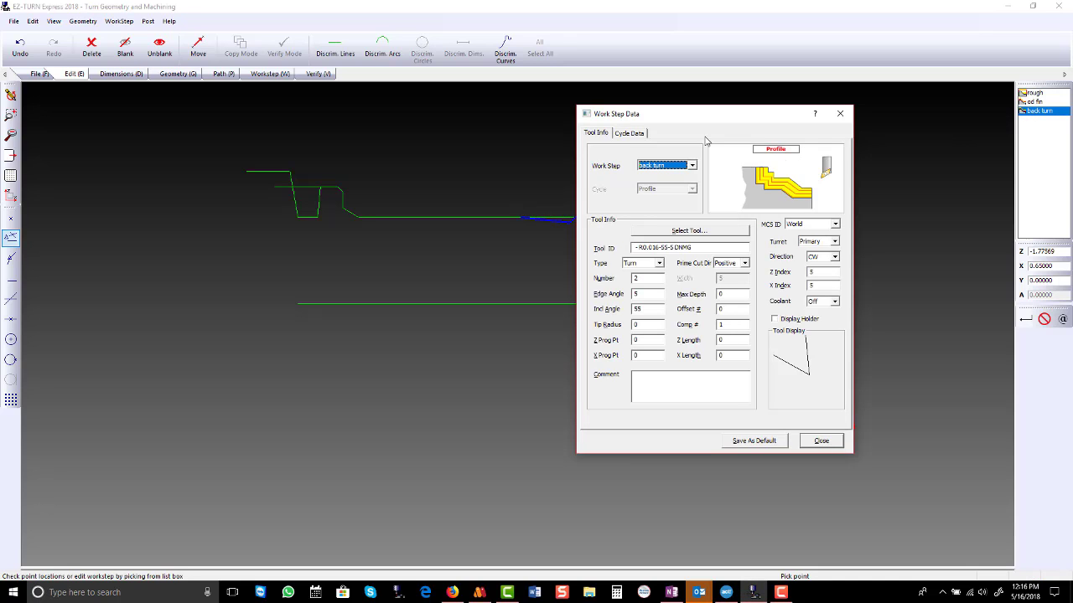
pyautogui.click(638, 137)
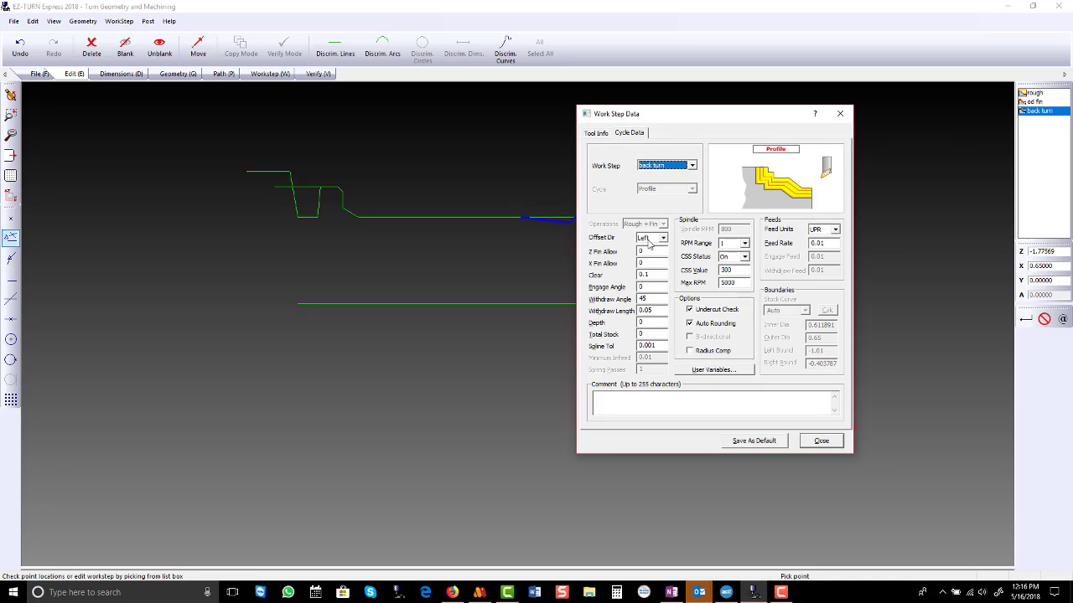
pyautogui.click(813, 441)
# Verify the back turn toolpath and zoom in on it, about 0.04 min machining time.
pyautogui.click(324, 74)
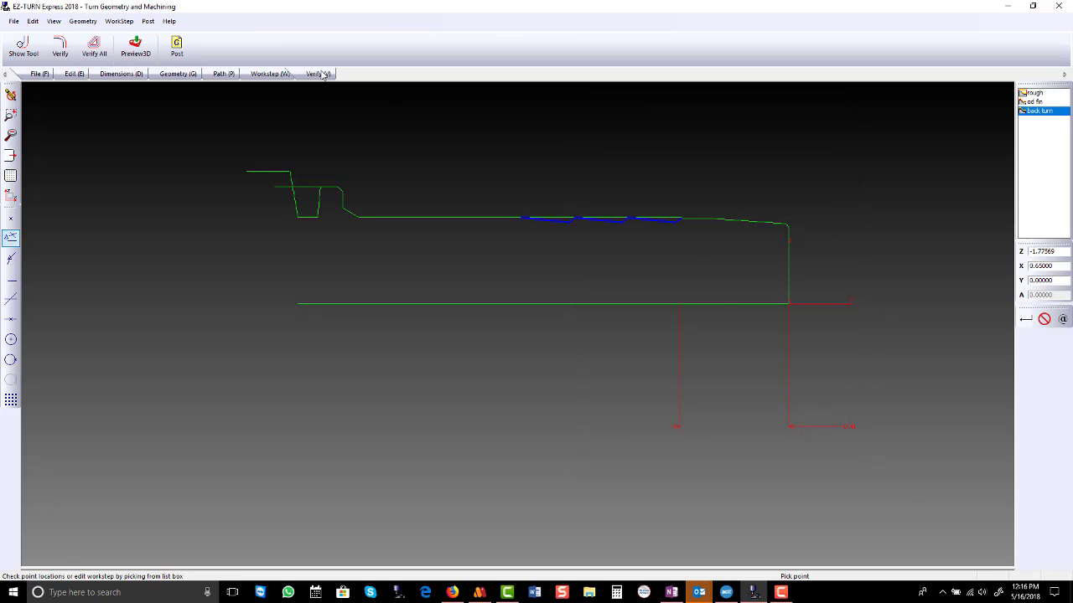
pyautogui.click(59, 49)
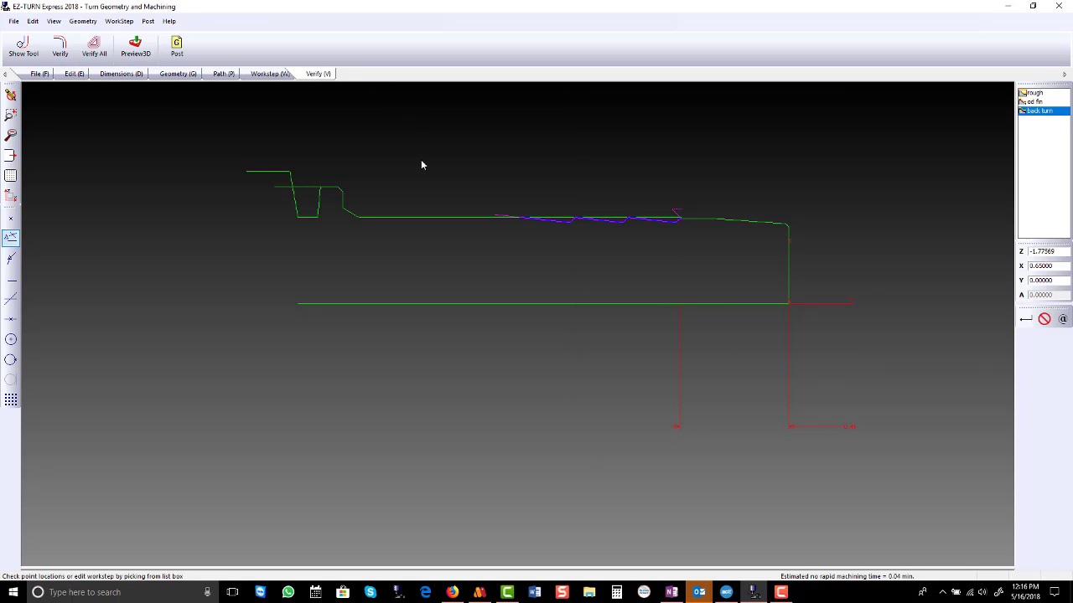
pyautogui.scroll(6, 587, 227)
pyautogui.scroll(2, 558, 203)
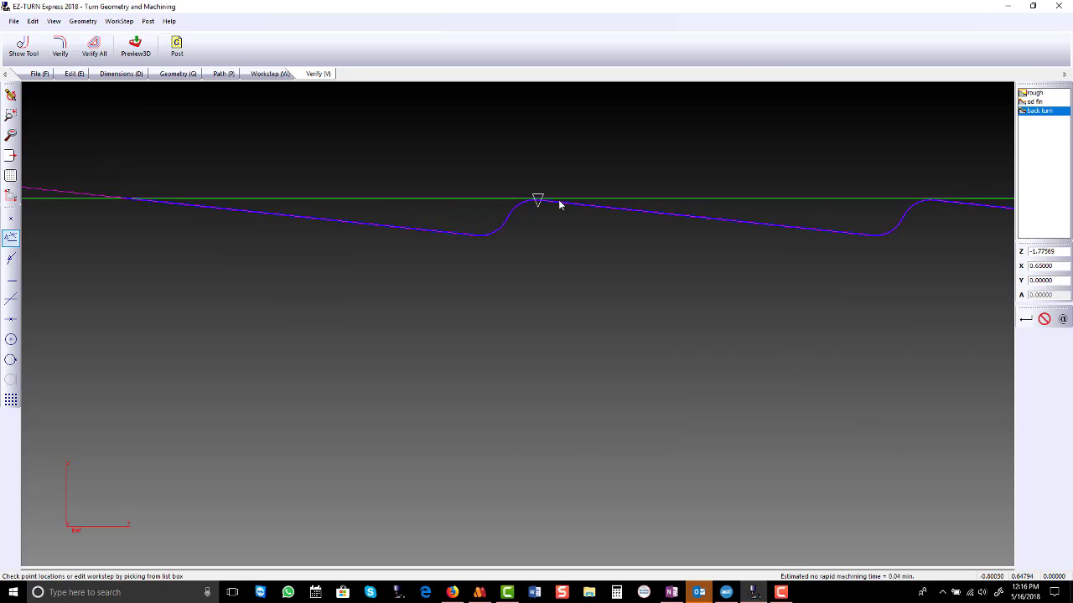
pyautogui.click(119, 23)
# Turn on Show Tool and re-verify the back turn cuts with the tool drawn.
pyautogui.moveTo(147, 22)
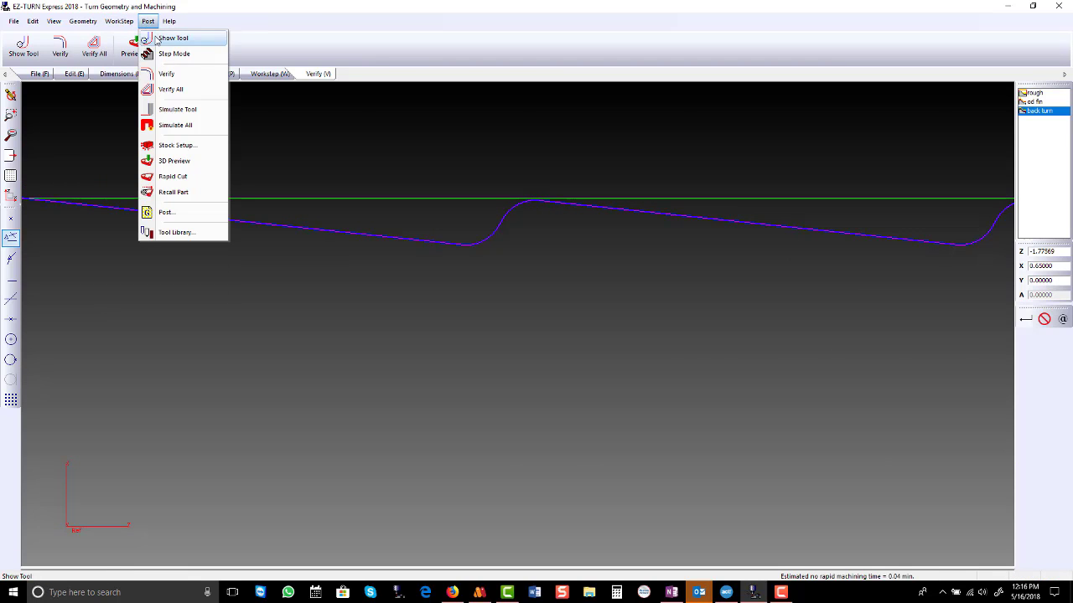
pyautogui.click(173, 38)
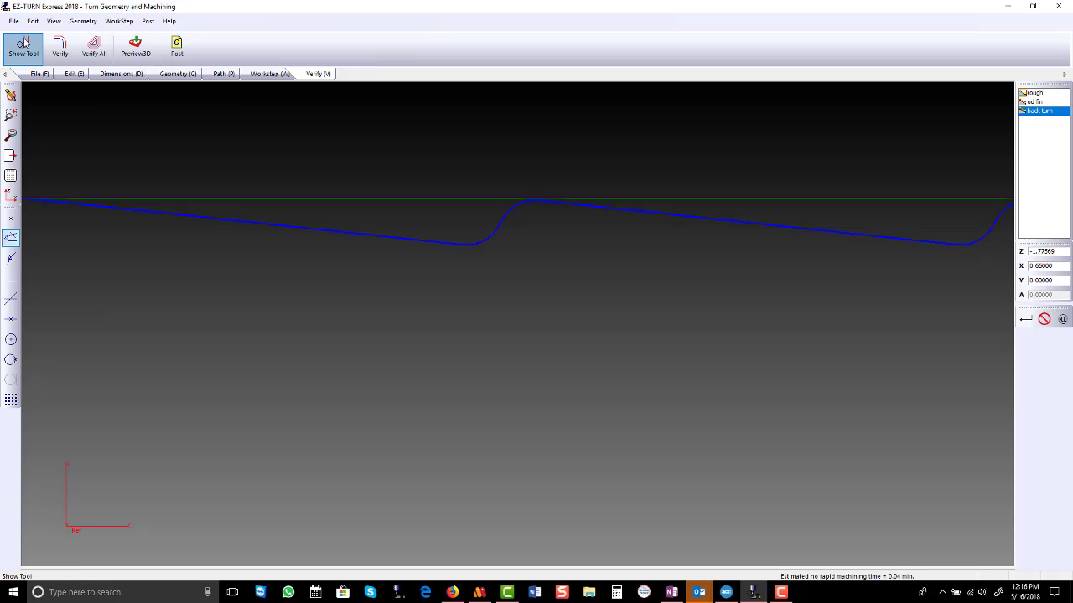
pyautogui.click(60, 48)
pyautogui.scroll(-5, 587, 297)
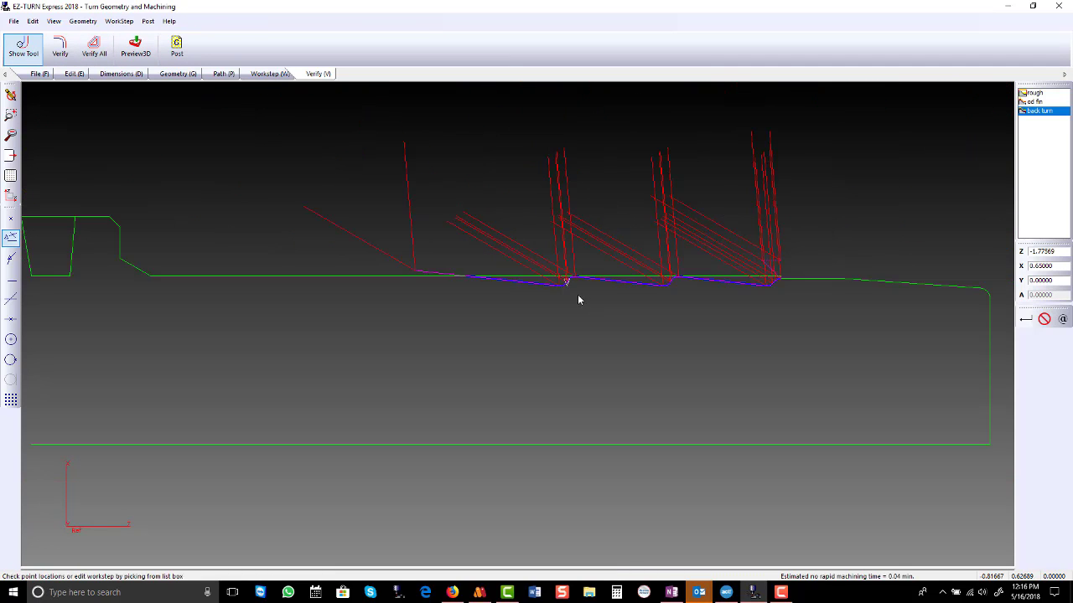
pyautogui.scroll(-1, 702, 285)
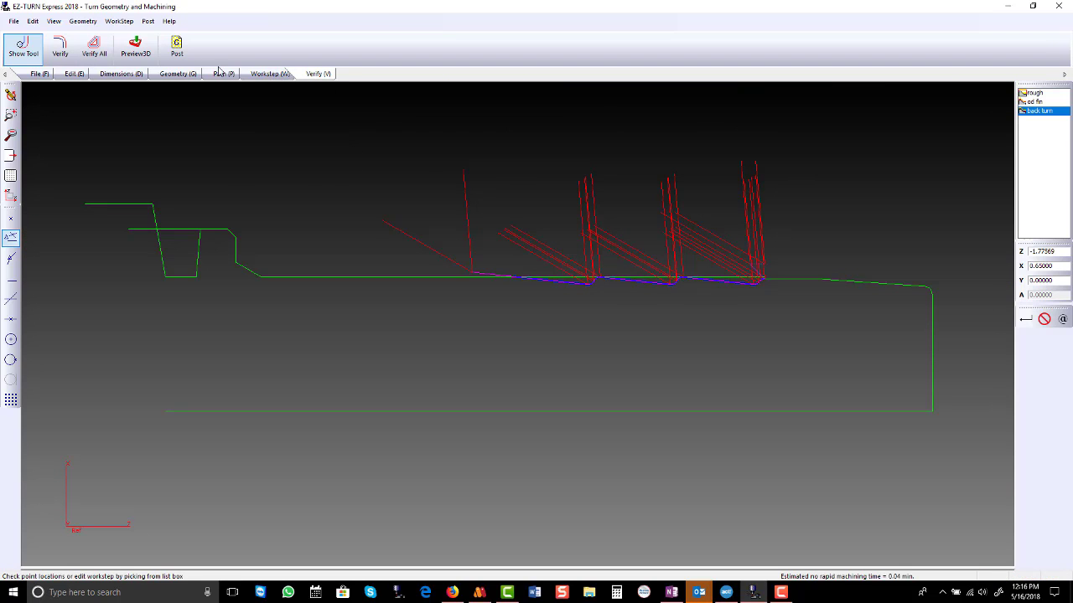
# View the finished part in a shaded 3D preview, then redraw the 2D profile.
pyautogui.click(135, 47)
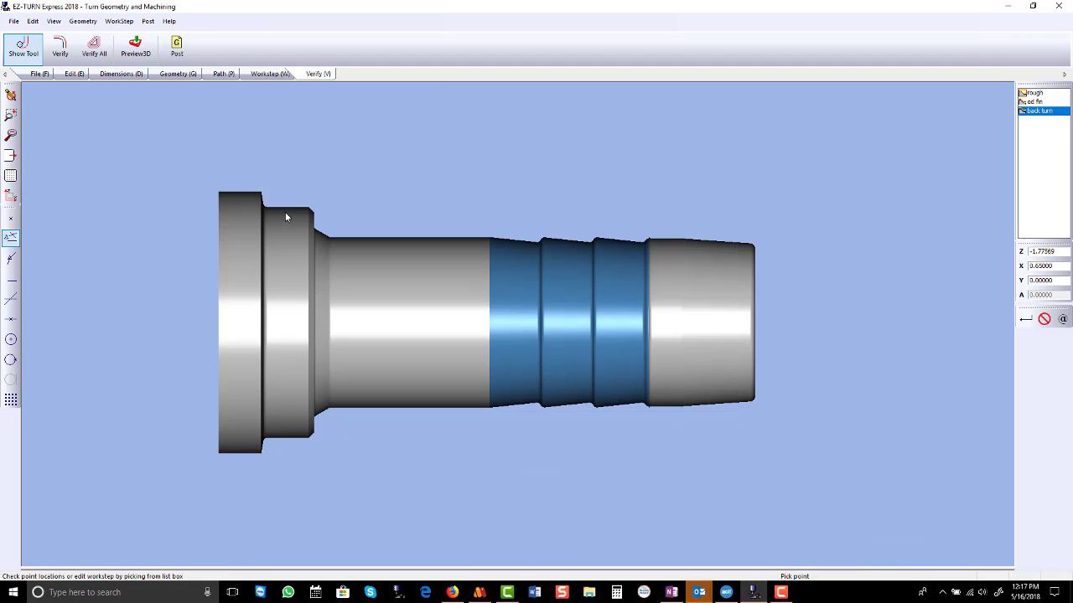
pyautogui.click(10, 95)
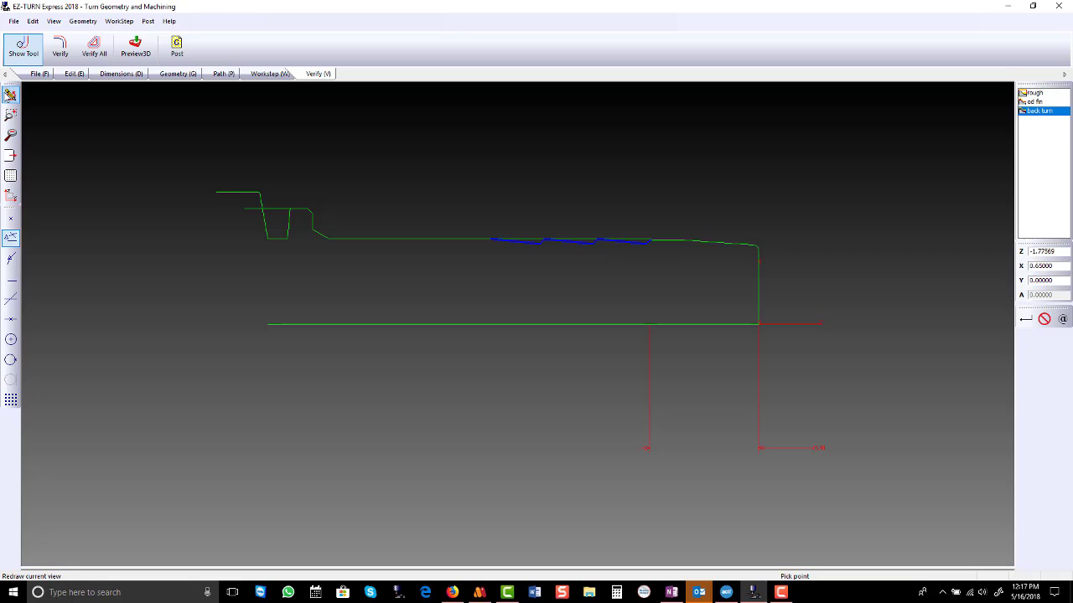
pyautogui.scroll(4, 146, 166)
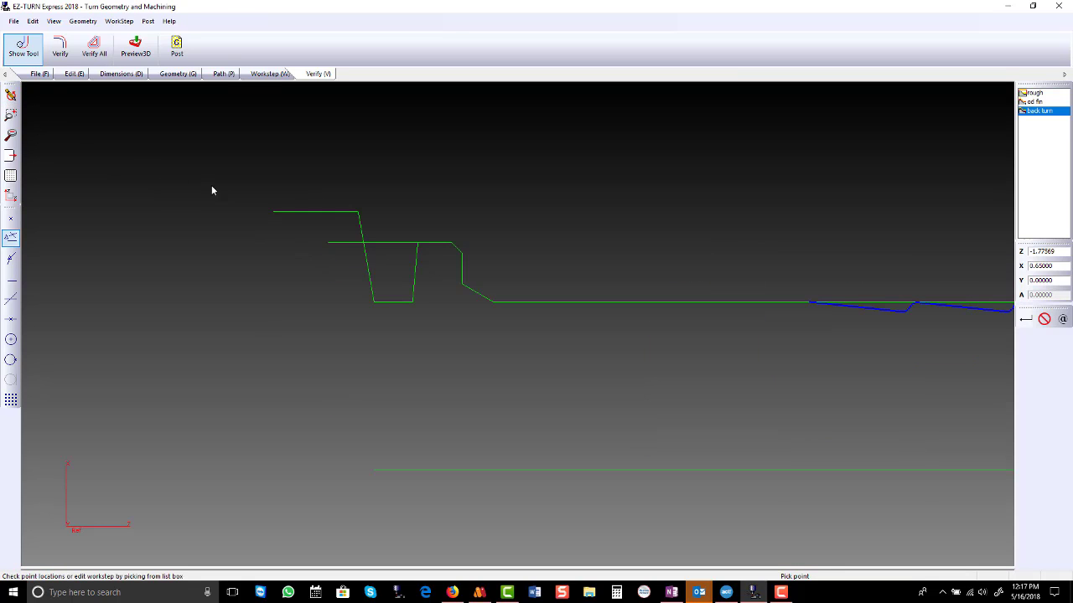
# Create a new workstep named 'groove' with its offset direction set to Right.
pyautogui.click(269, 75)
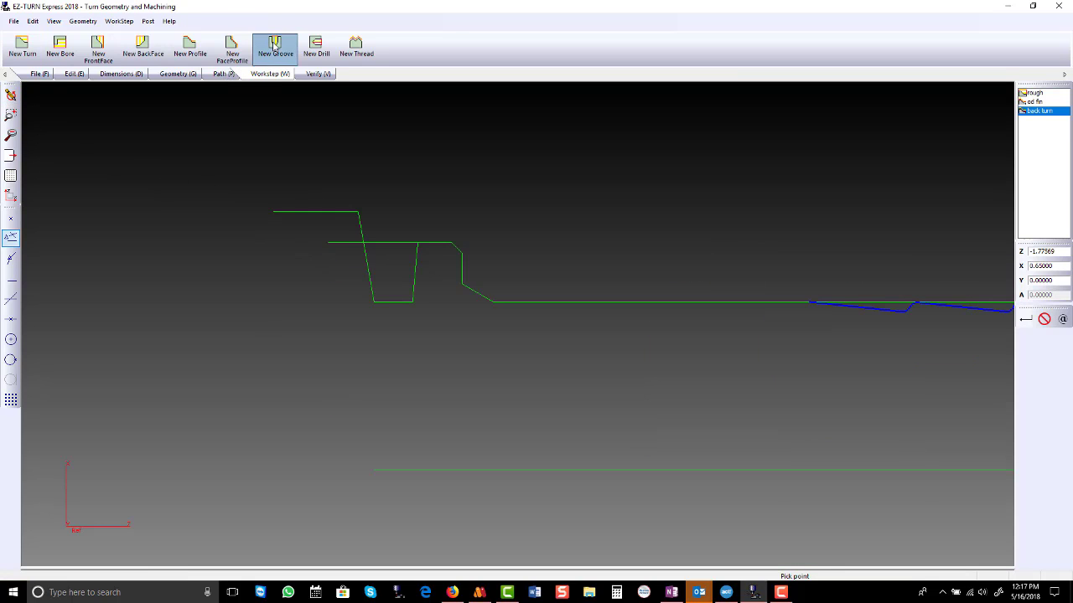
pyautogui.click(274, 43)
pyautogui.write('groov')
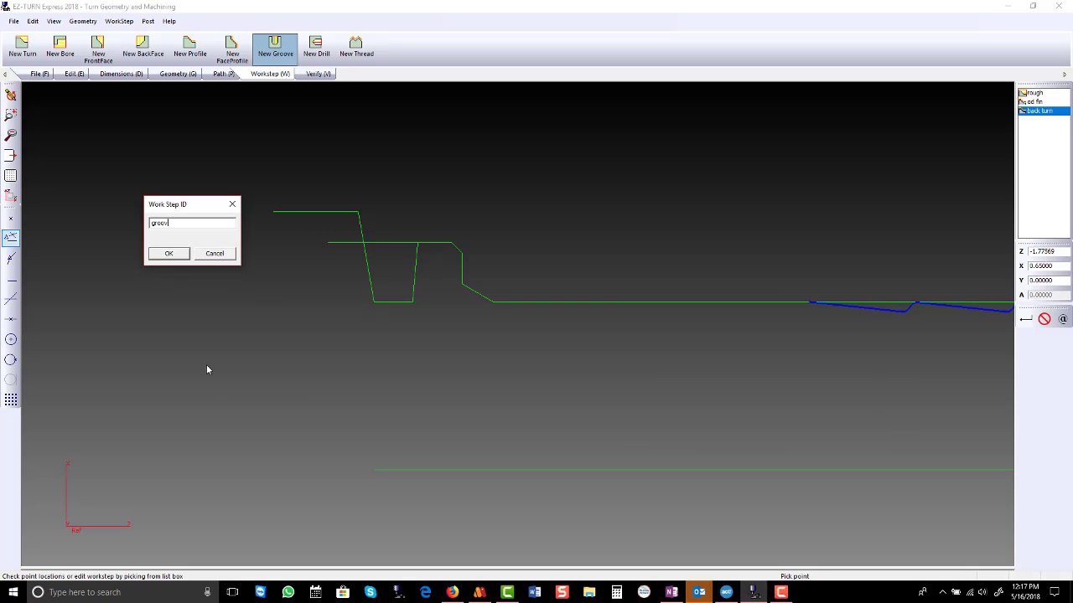
pyautogui.write('e')
pyautogui.press('Return')
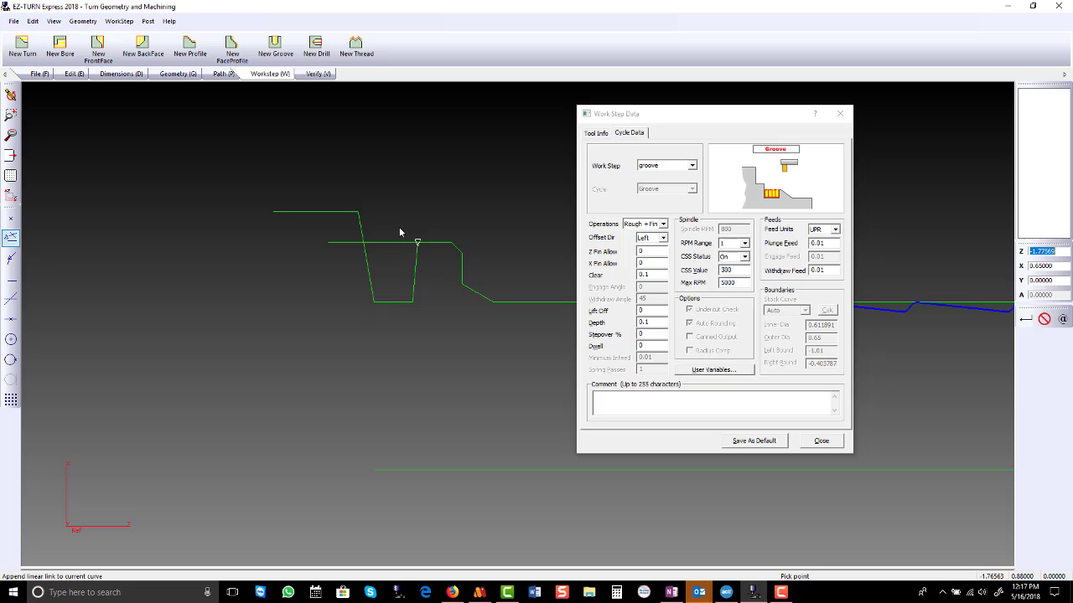
pyautogui.click(663, 238)
pyautogui.click(661, 259)
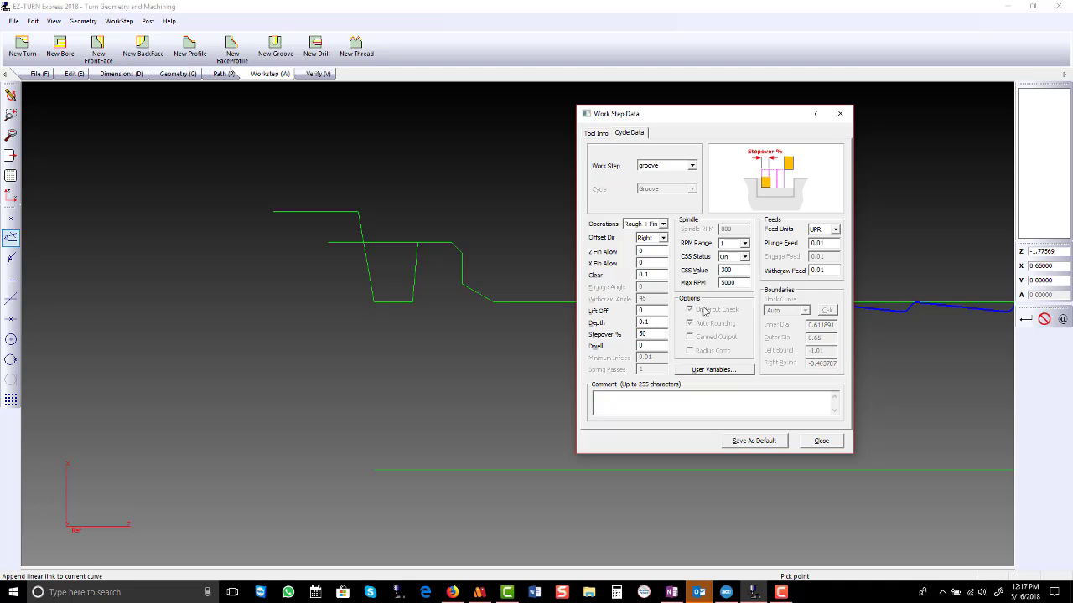
# Assign the R0.006-W0.118 External groove tool with width 0.0625 and number 3.
pyautogui.click(602, 134)
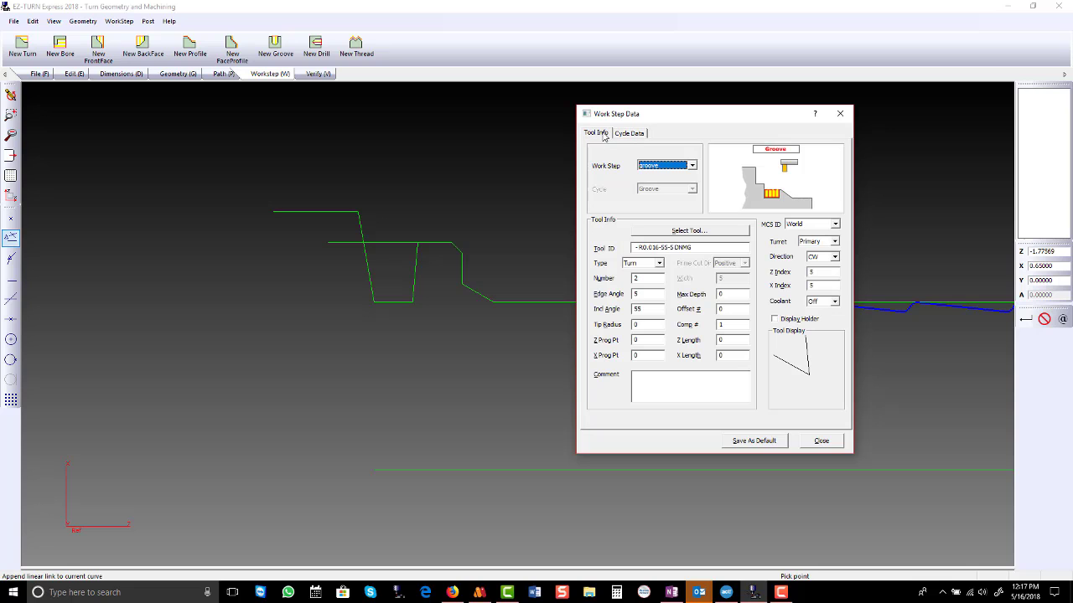
pyautogui.click(664, 234)
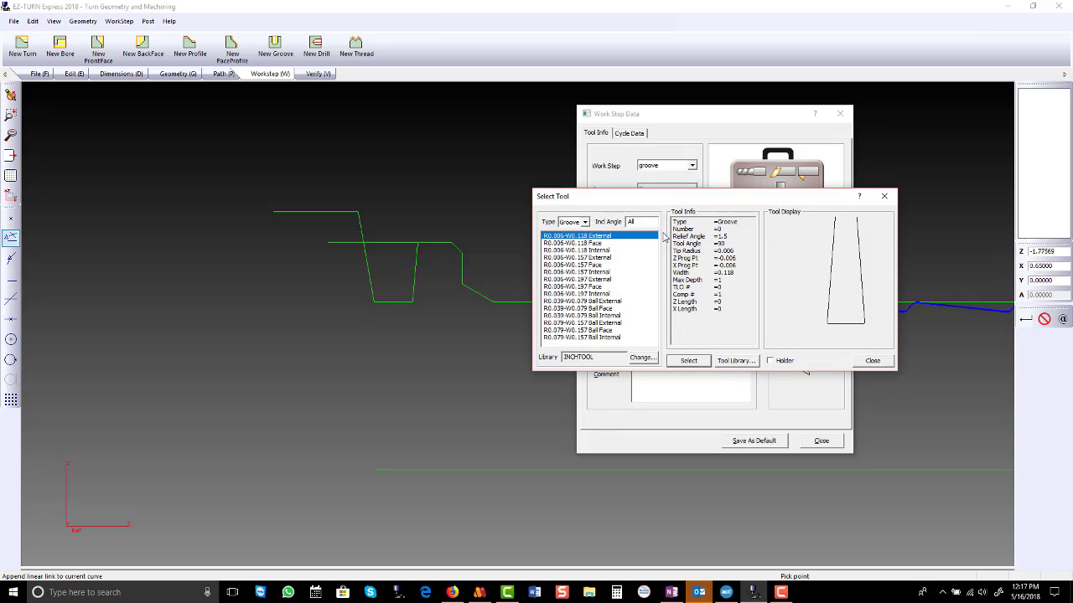
pyautogui.doubleClick(602, 238)
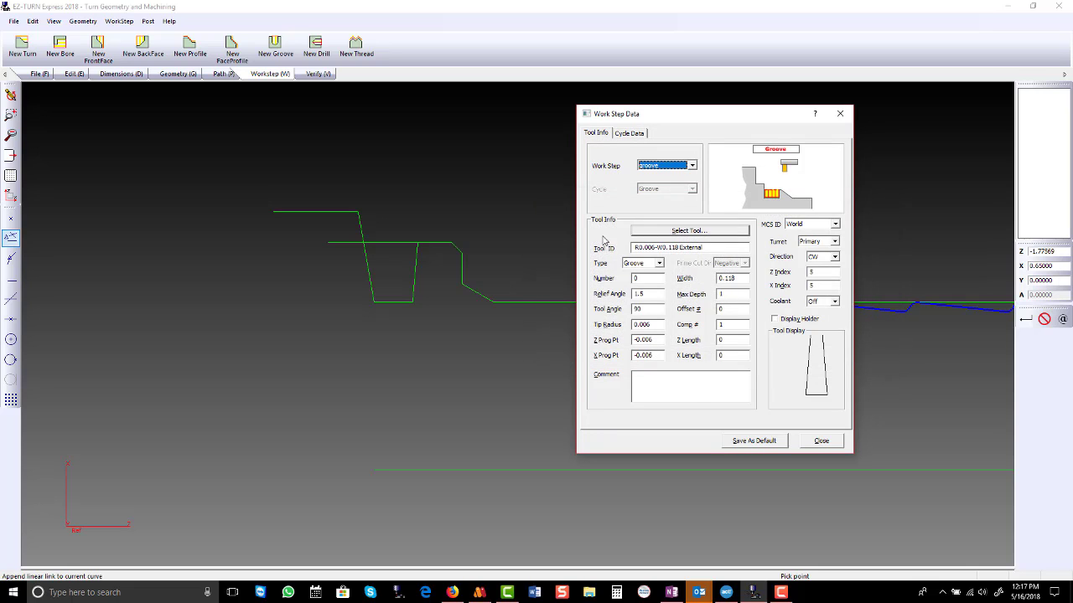
pyautogui.moveTo(725, 278); pyautogui.dragTo(750, 280)
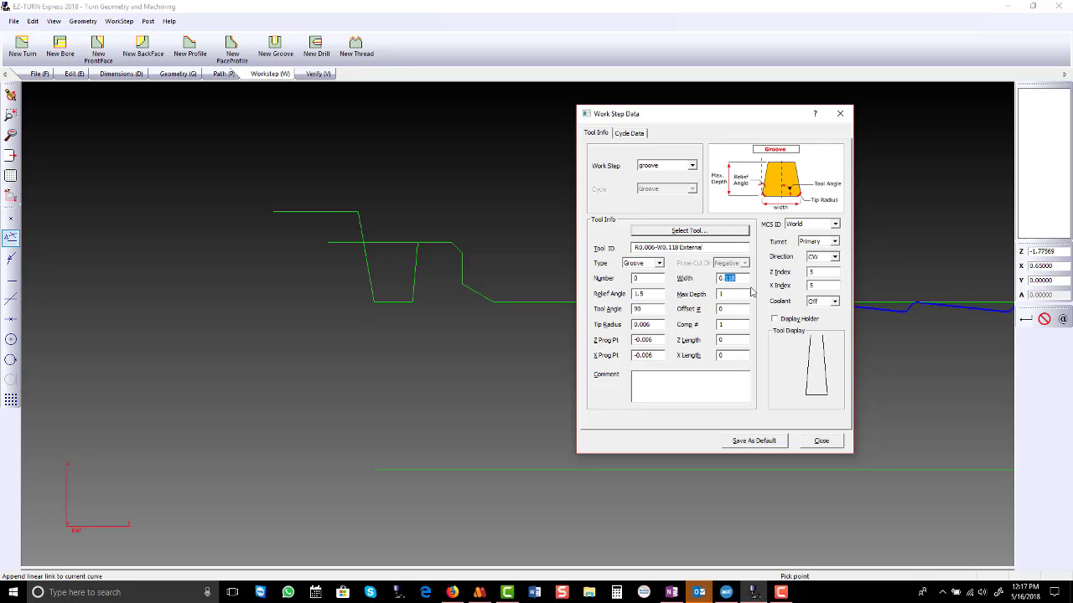
pyautogui.write('0625')
pyautogui.click(654, 277)
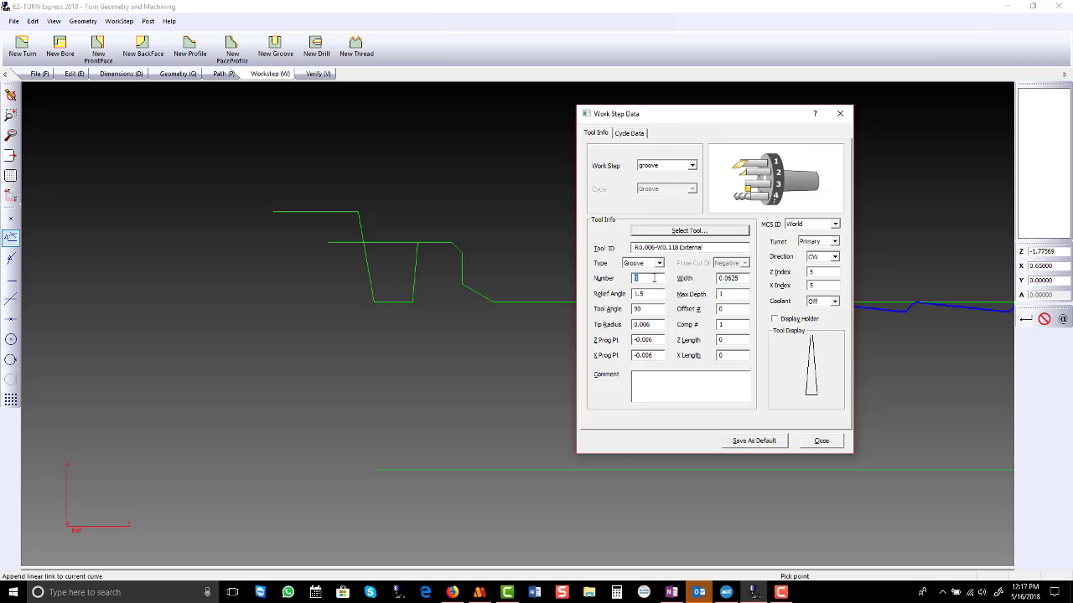
pyautogui.click(633, 134)
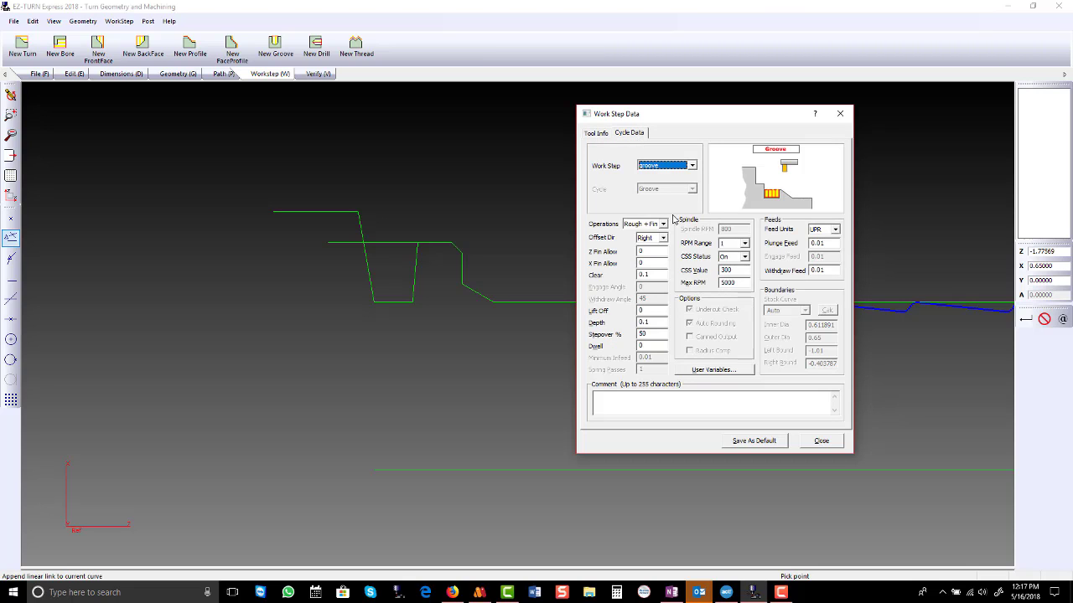
# Chain the groove contour down the wall, across the bottom and up the slanted wall.
pyautogui.click(821, 441)
pyautogui.click(223, 73)
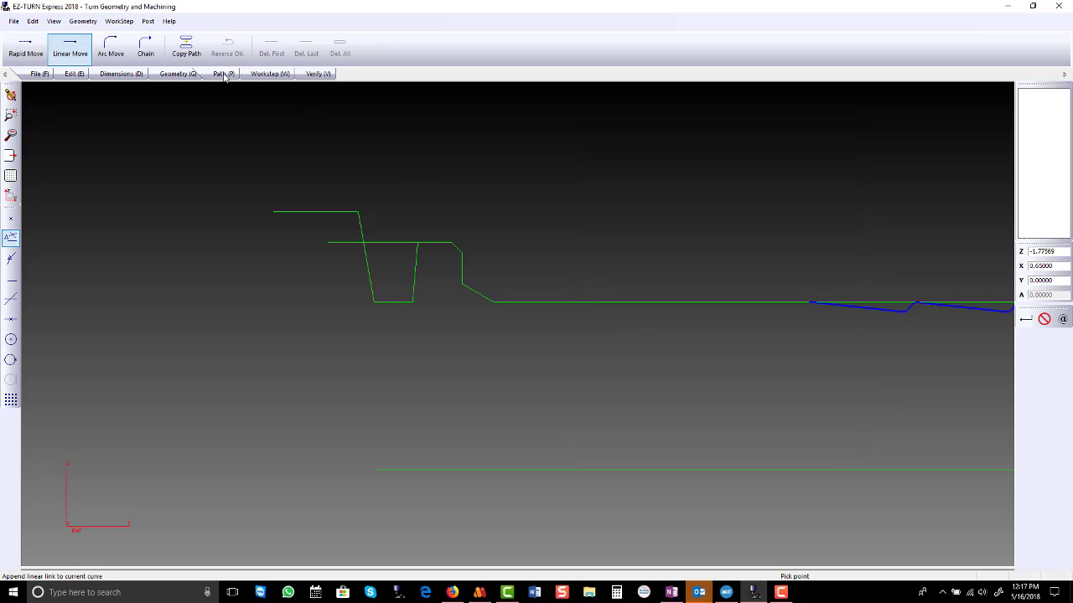
pyautogui.click(109, 46)
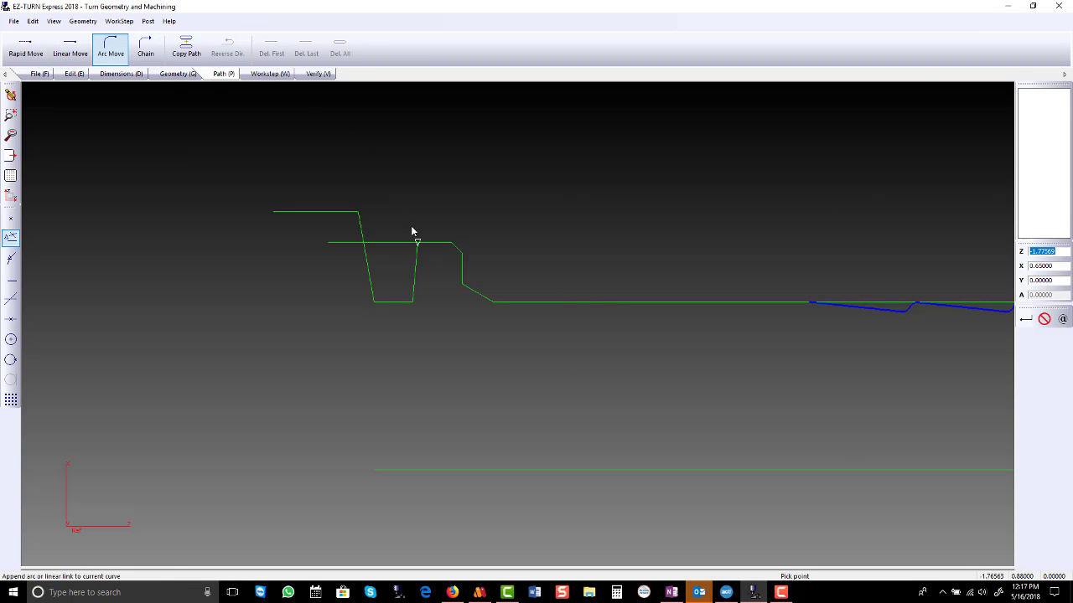
pyautogui.click(416, 243)
pyautogui.click(412, 302)
pyautogui.click(374, 303)
pyautogui.click(357, 213)
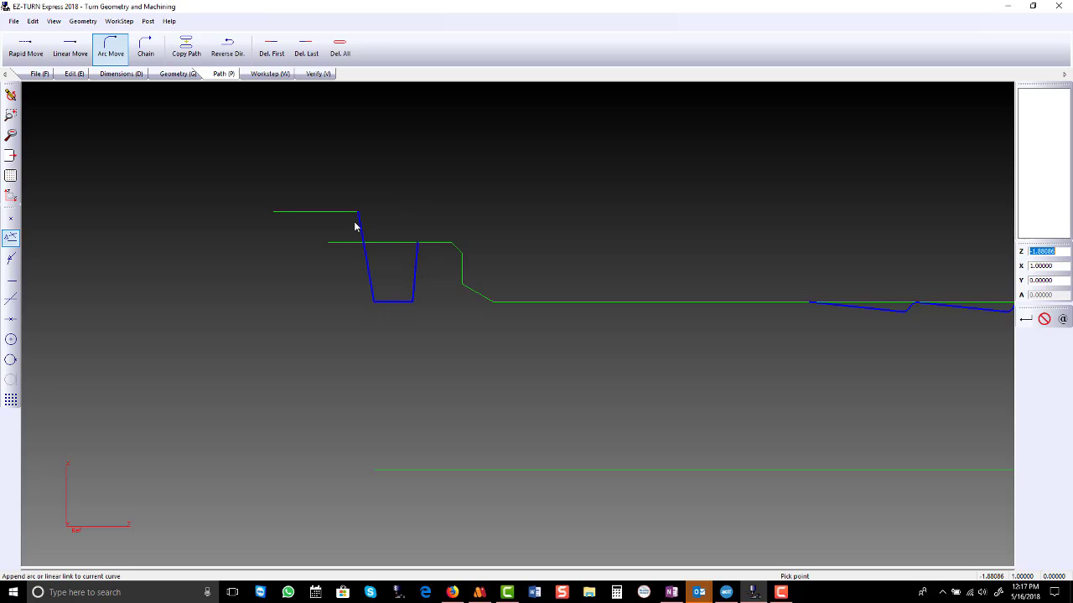
# Verify the groove toolpath with the tool outline shown, about 0.09 min machining time.
pyautogui.click(318, 74)
pyautogui.click(55, 50)
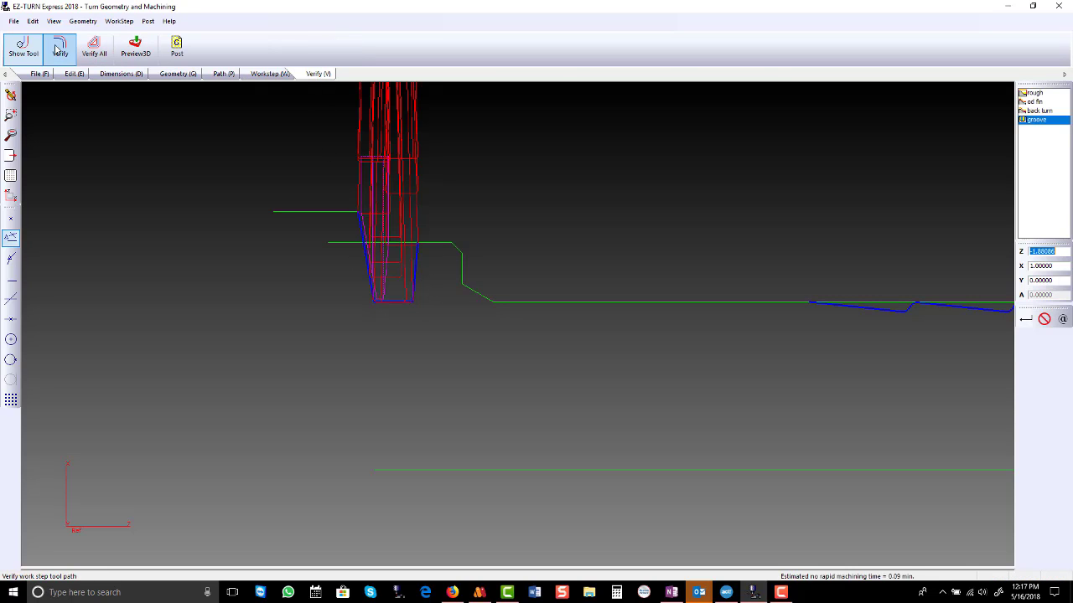
pyautogui.click(148, 21)
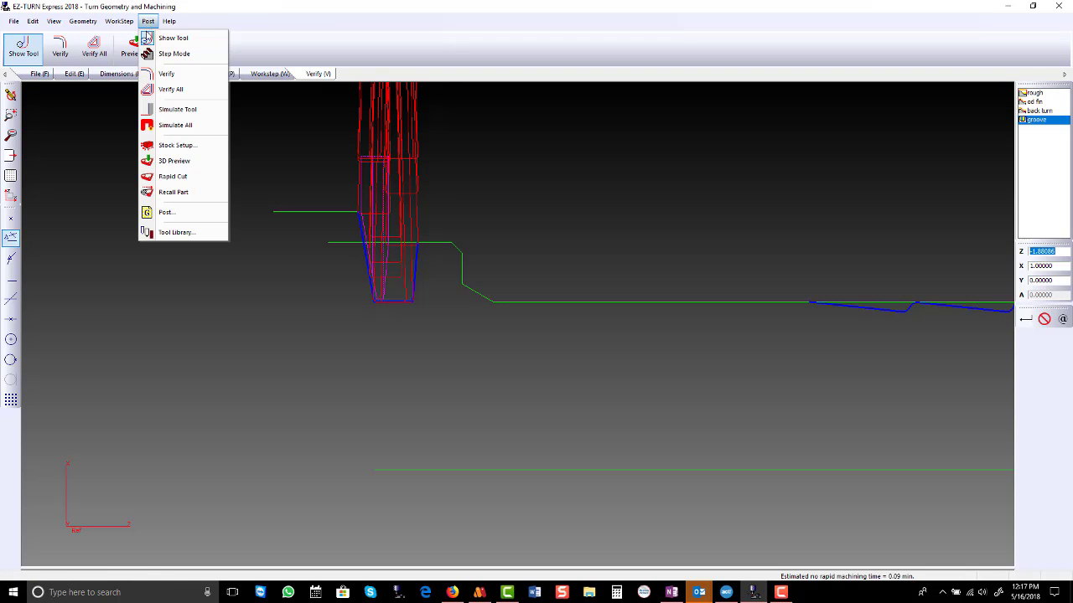
pyautogui.click(133, 52)
pyautogui.click(60, 47)
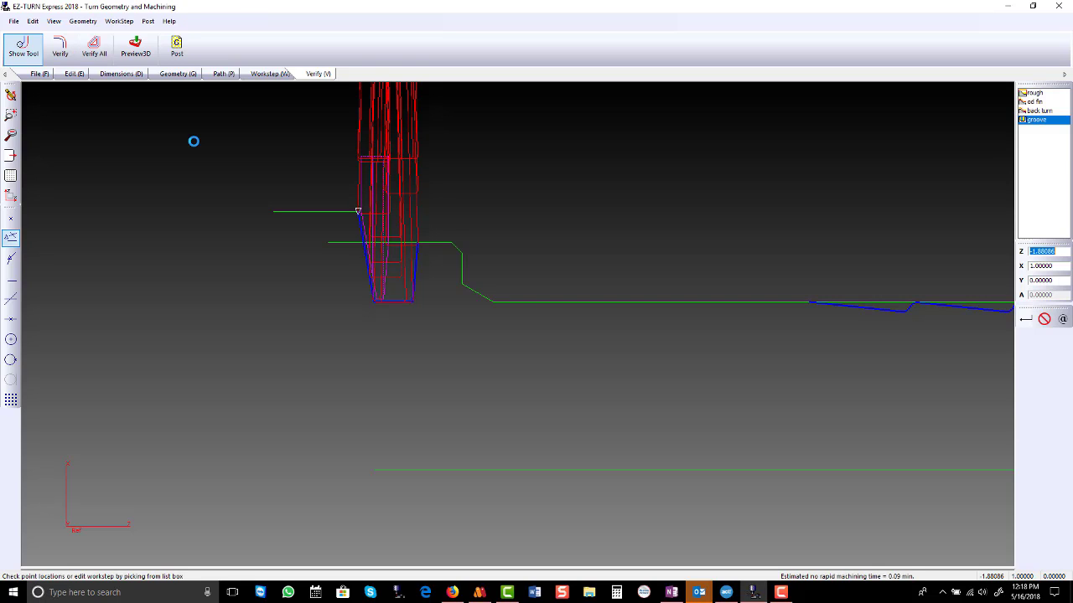
# Run the 3D cutting simulation of all worksteps from raw stock, then return to wireframe.
pyautogui.click(134, 49)
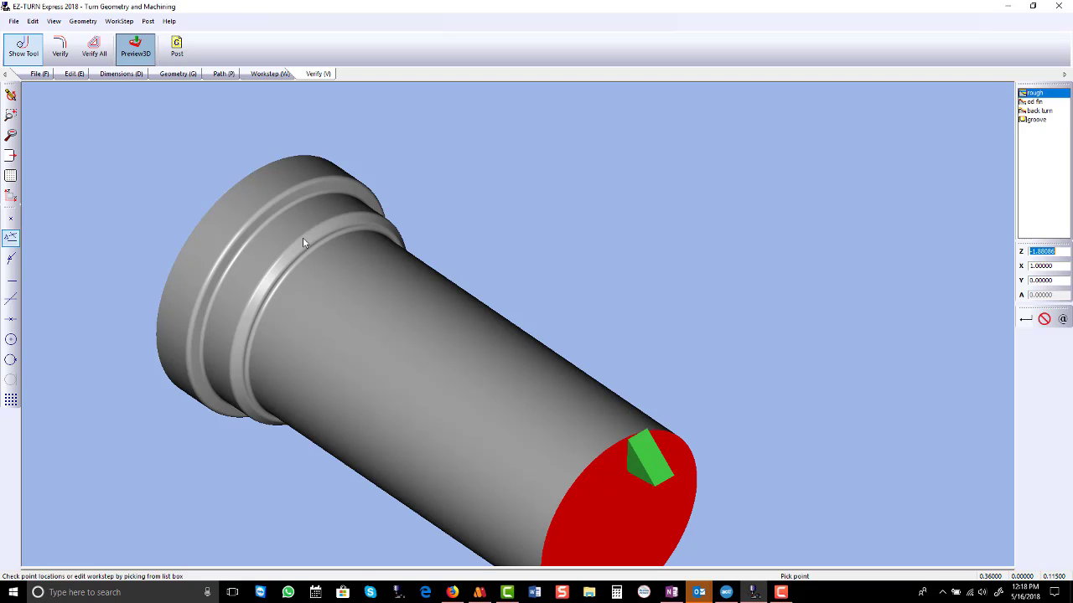
pyautogui.click(147, 22)
pyautogui.click(143, 53)
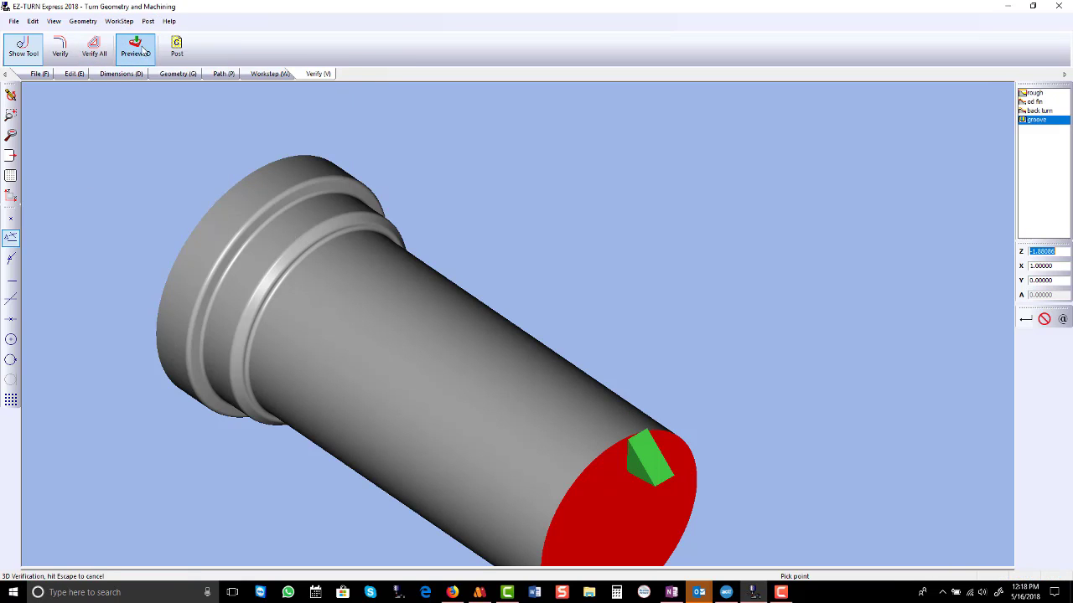
pyautogui.click(148, 46)
pyautogui.click(140, 51)
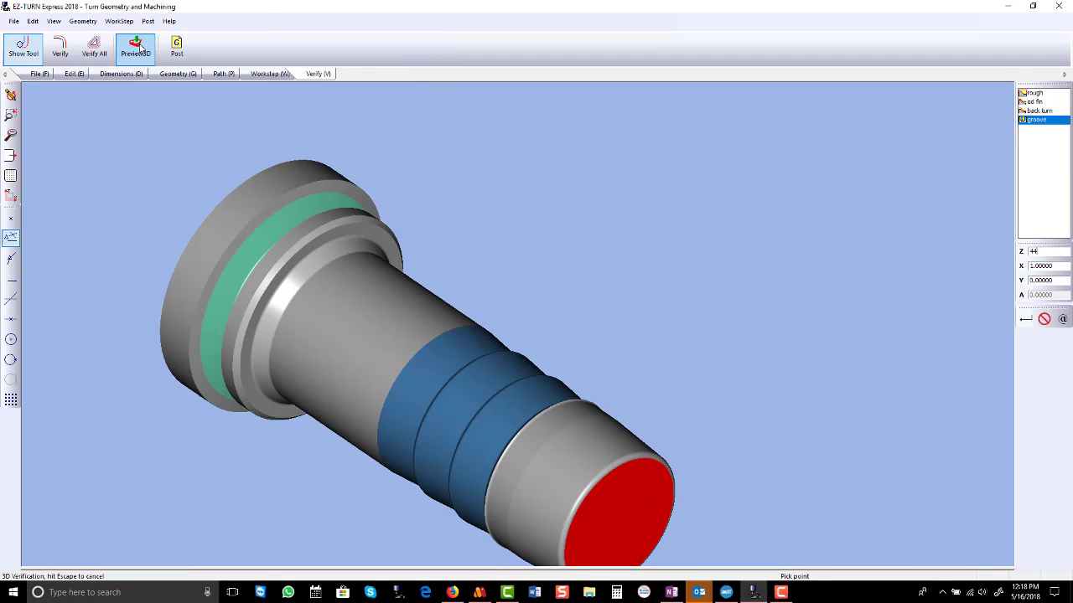
pyautogui.click(140, 50)
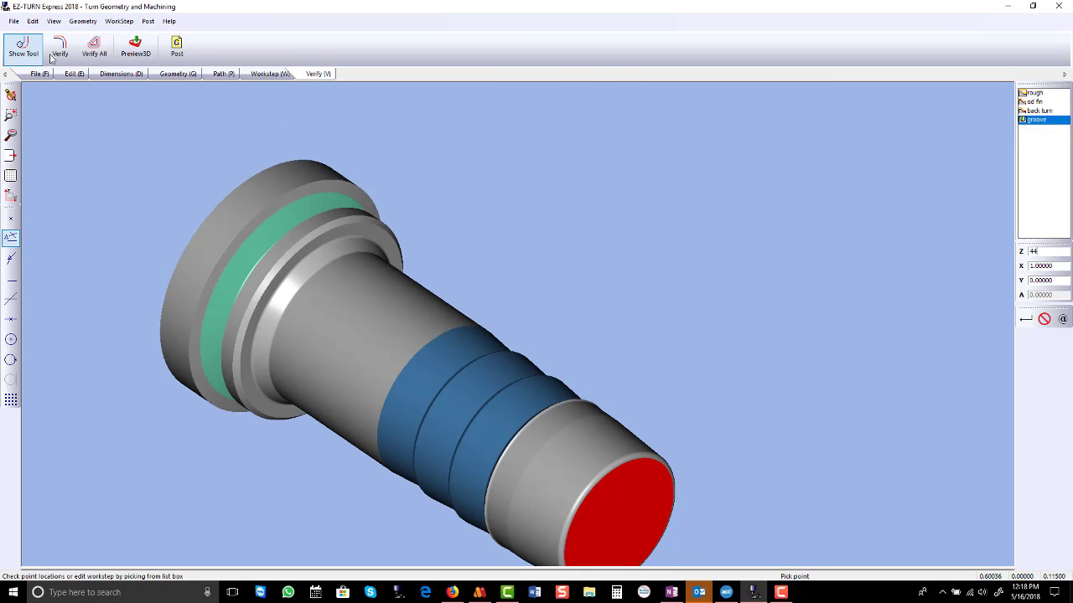
pyautogui.click(11, 93)
# Show the part in the X-Z plane and accept the Stock Setup settings.
pyautogui.click(11, 197)
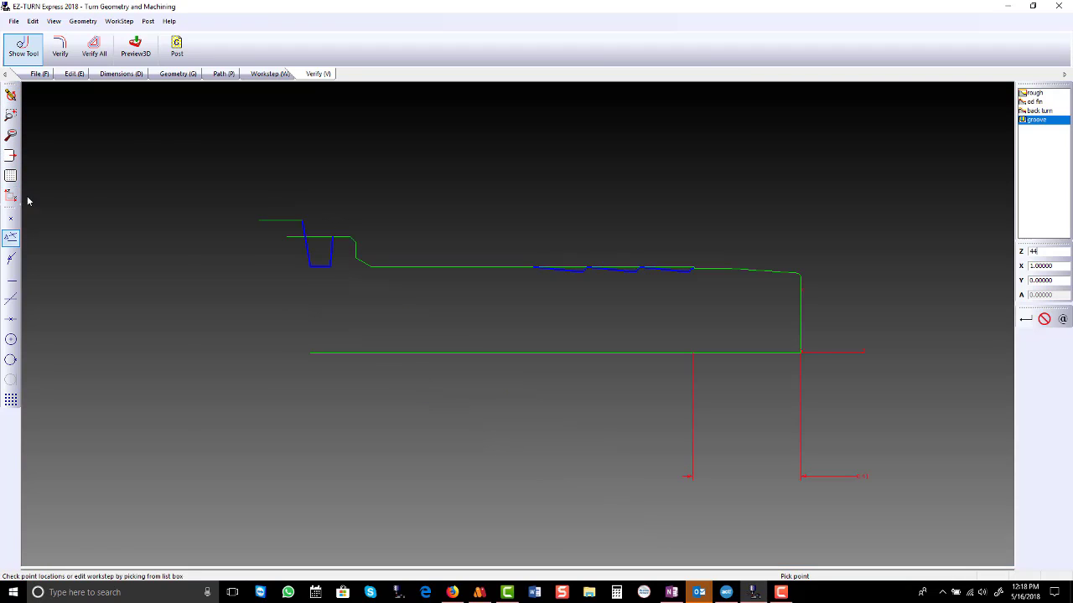
pyautogui.click(148, 22)
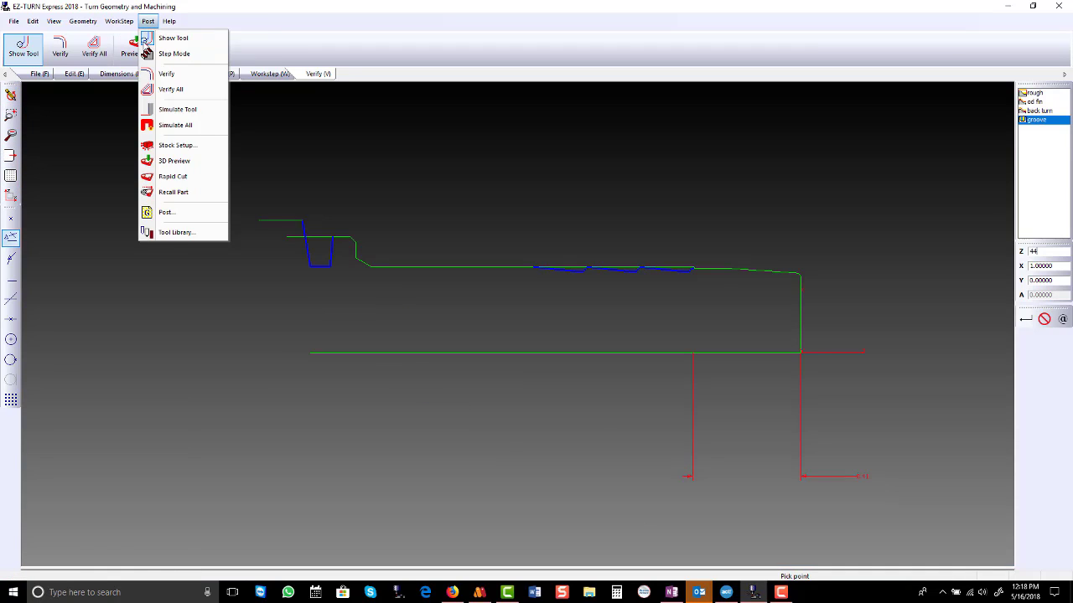
pyautogui.click(178, 146)
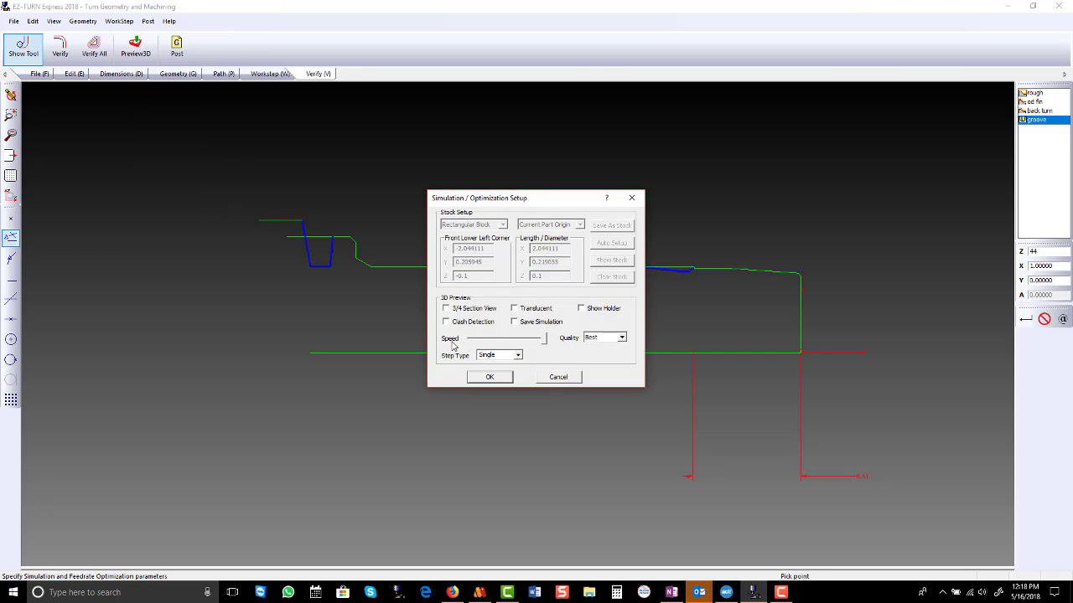
pyautogui.click(502, 374)
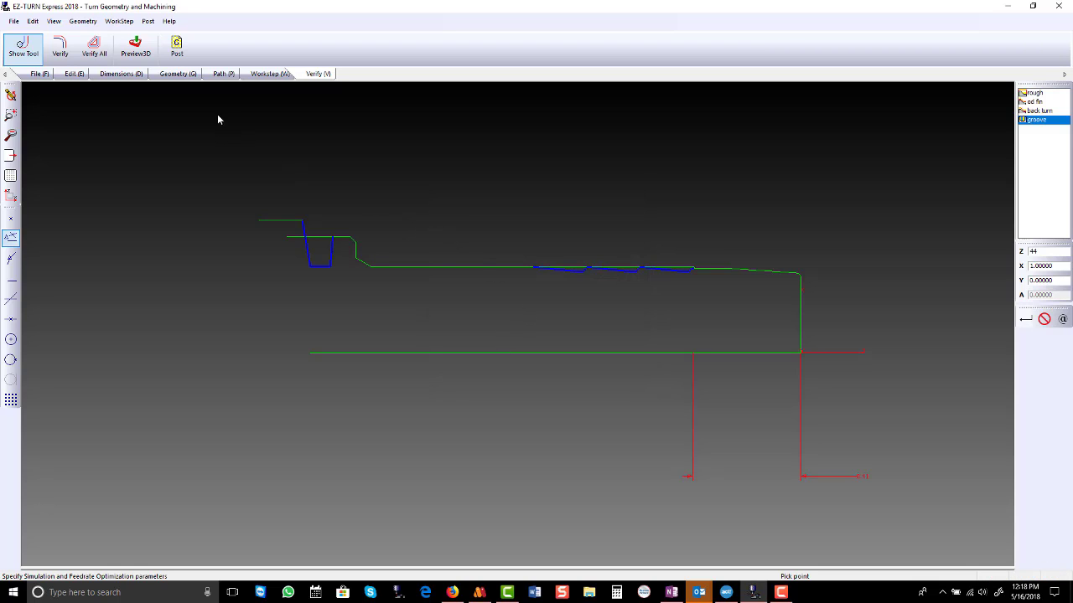
# Post all worksteps as G-code to Turn Geometry and Machining.txt, then show the part in 3D.
pyautogui.click(177, 46)
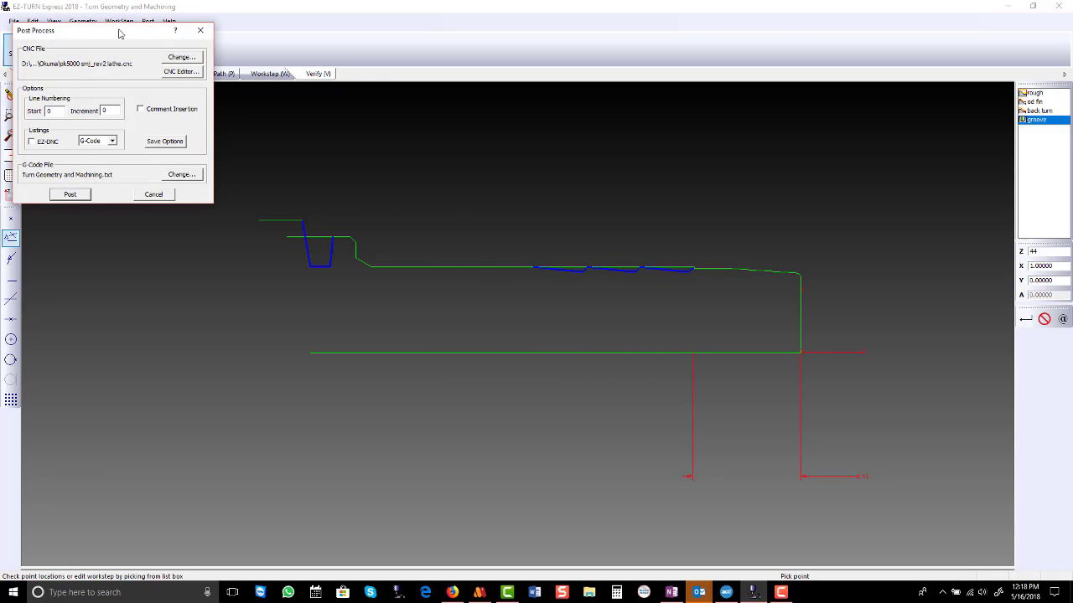
pyautogui.moveTo(119, 34); pyautogui.dragTo(459, 60)
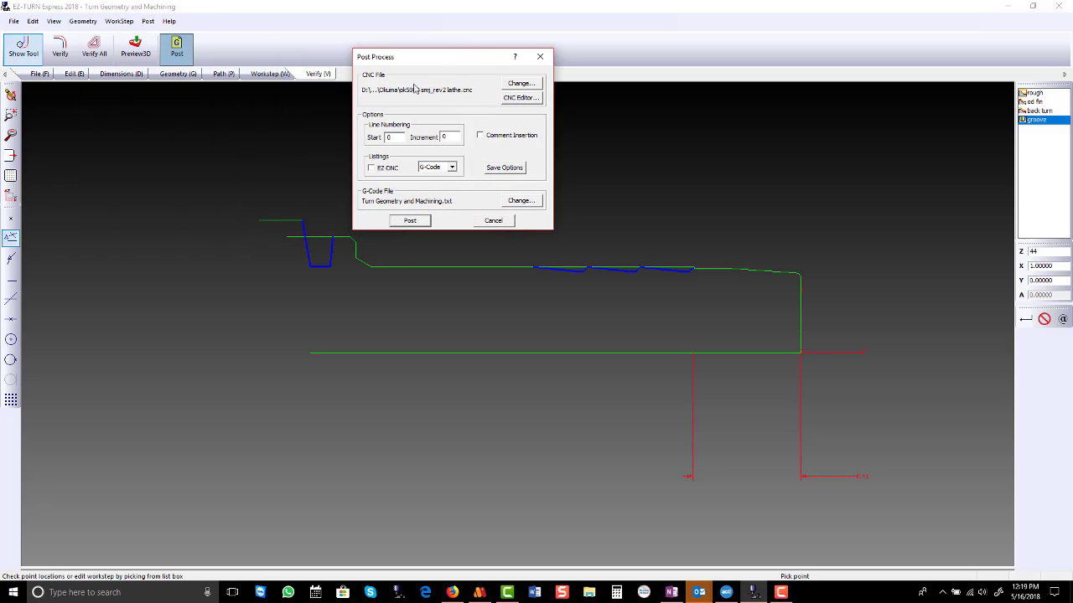
pyautogui.click(451, 169)
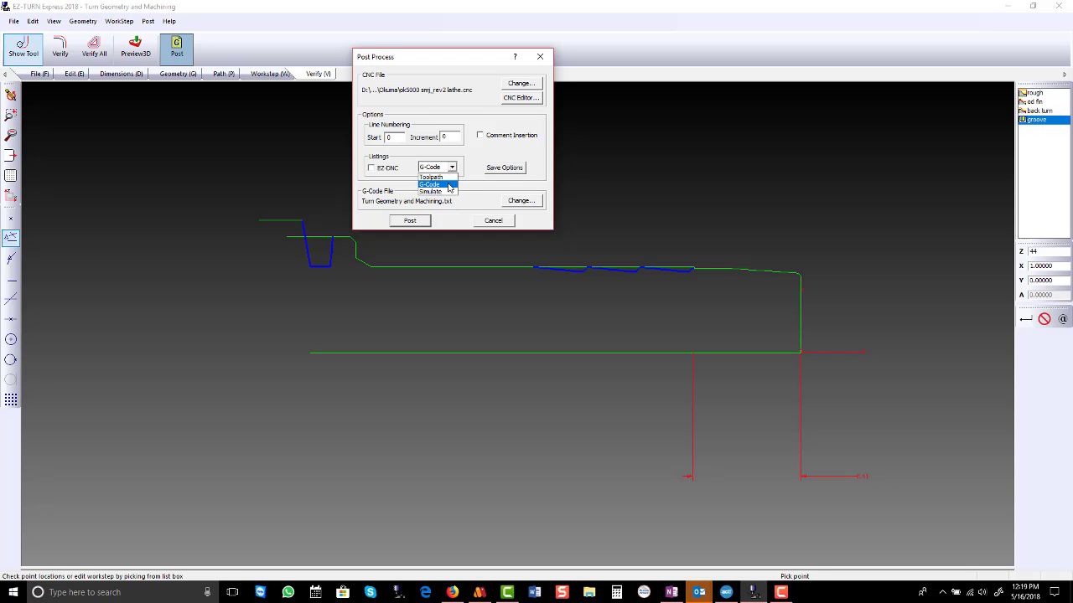
pyautogui.click(447, 185)
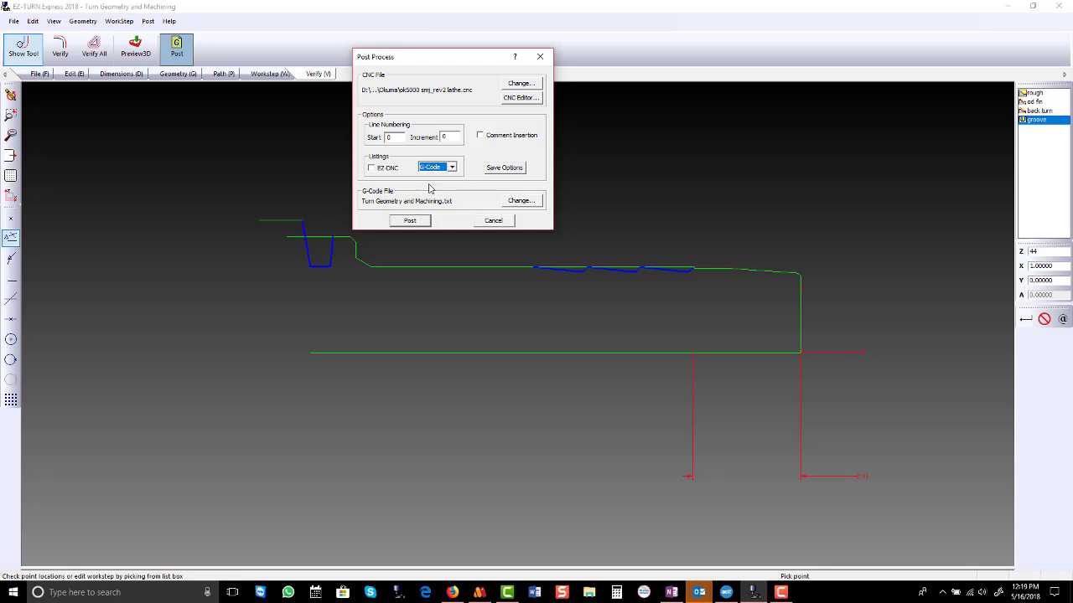
pyautogui.click(421, 221)
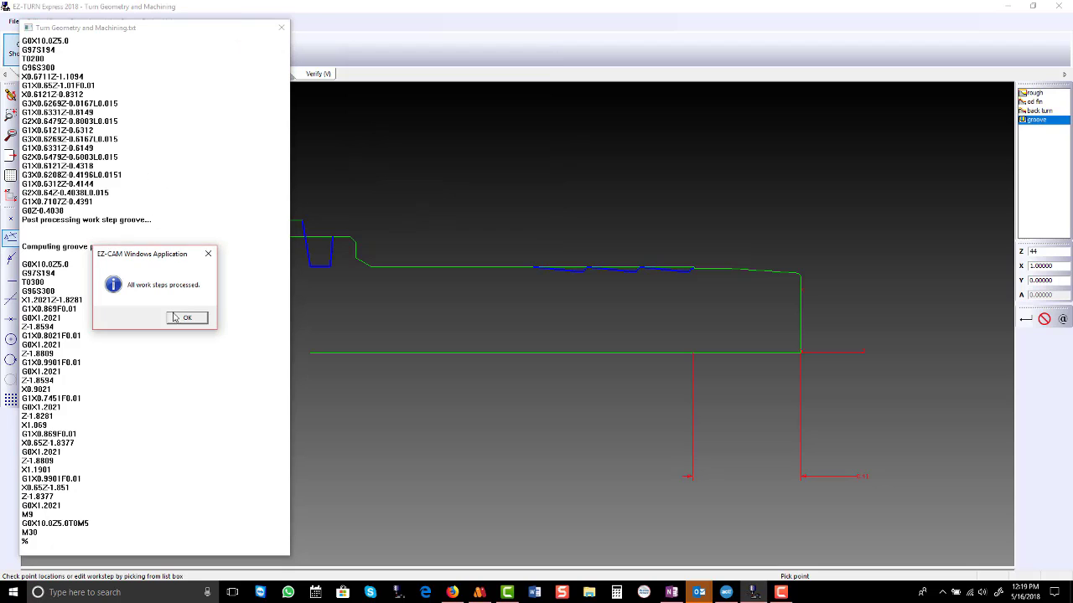
pyautogui.click(175, 316)
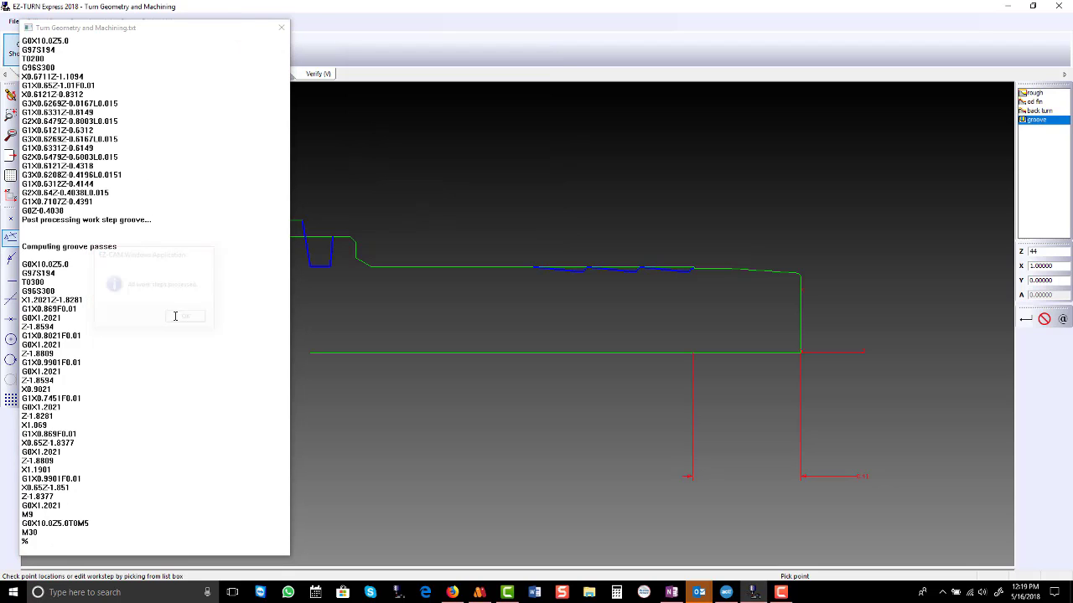
pyautogui.click(279, 31)
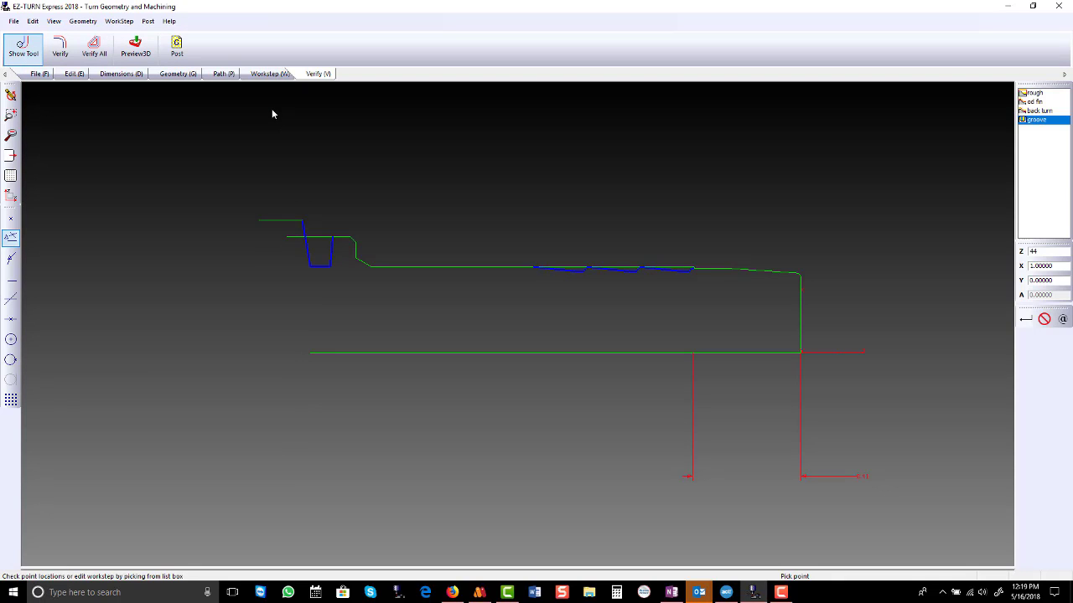
pyautogui.click(138, 48)
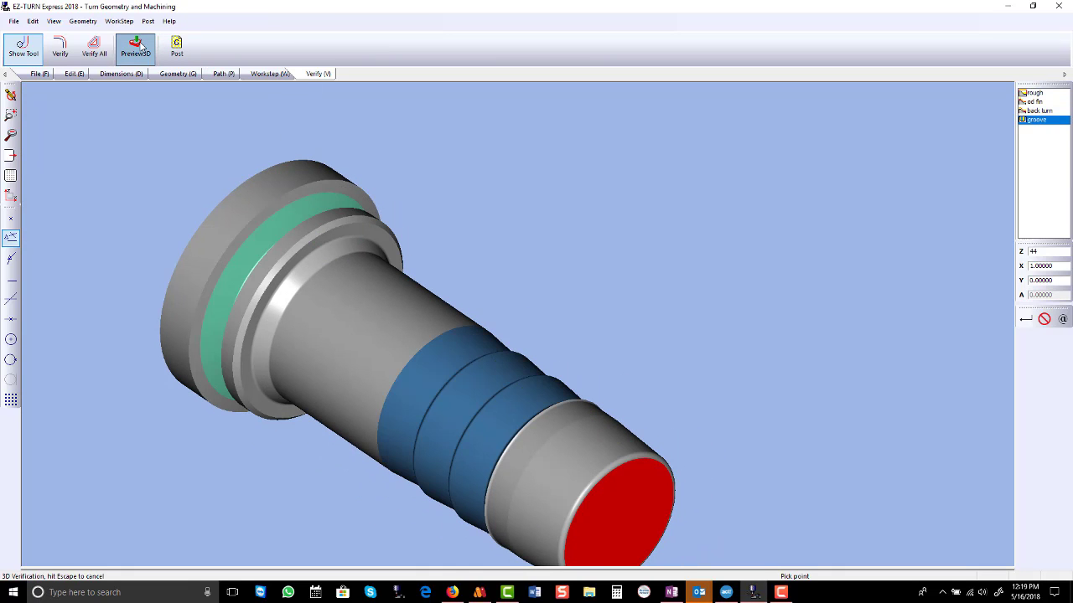